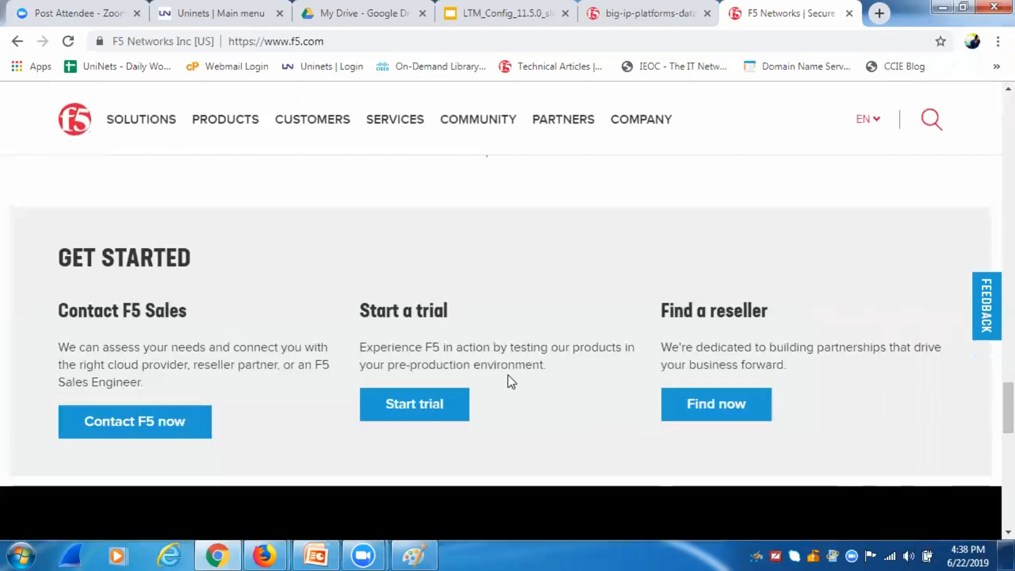
- Open the free F5 product trials from the homepage's Start trial button
{"action": "left_click", "coordinate": [431, 405]}
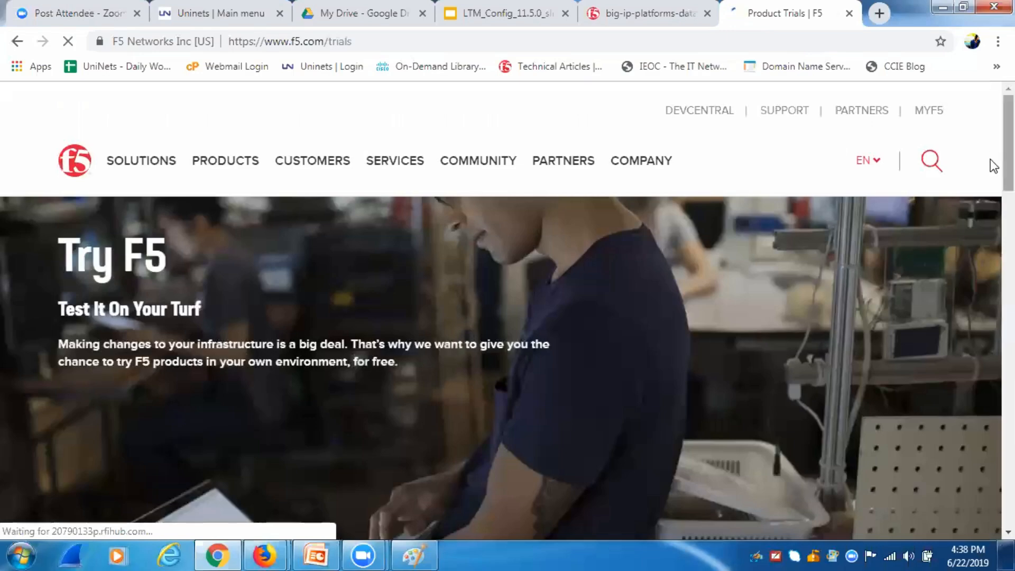
- Find BIG-IP VE on the trials page and open its trial details
{"action": "scroll", "coordinate": [991, 197], "scroll_direction": "down", "scroll_amount": 10}
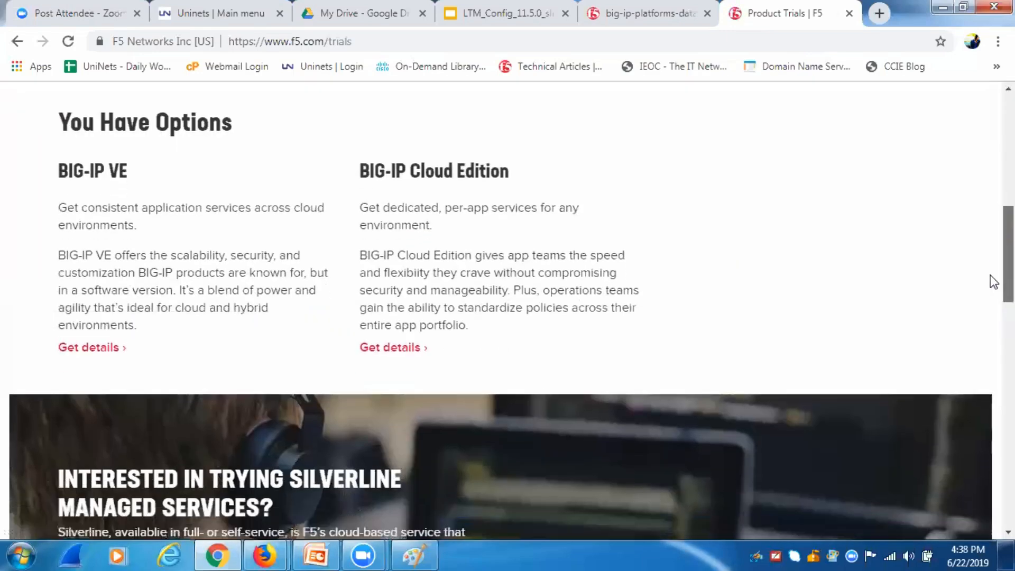
{"action": "scroll", "coordinate": [991, 291], "scroll_direction": "down", "scroll_amount": 12}
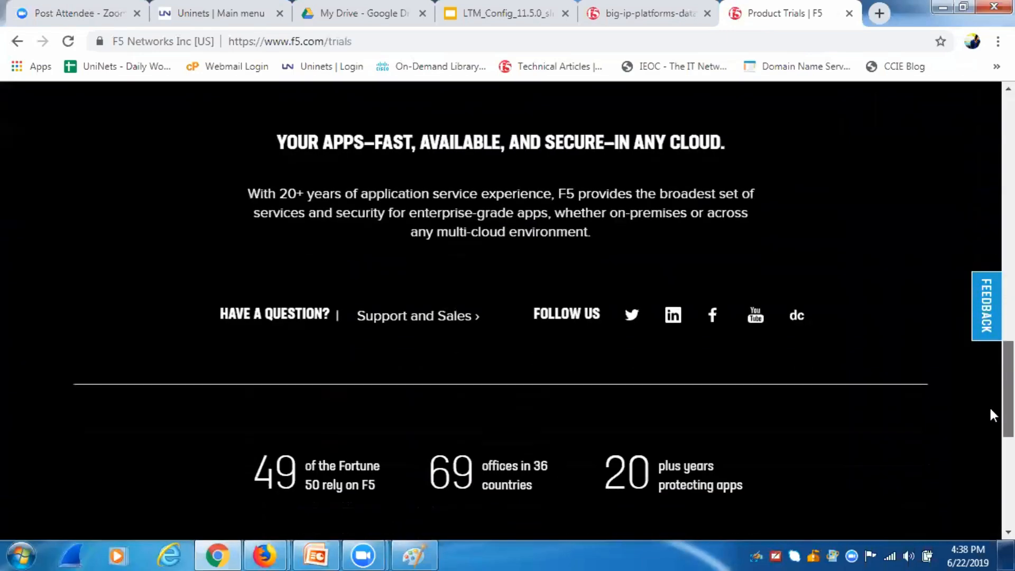
{"action": "scroll", "coordinate": [990, 460], "scroll_direction": "down", "scroll_amount": 5}
{"action": "scroll", "coordinate": [992, 317], "scroll_direction": "up", "scroll_amount": 15}
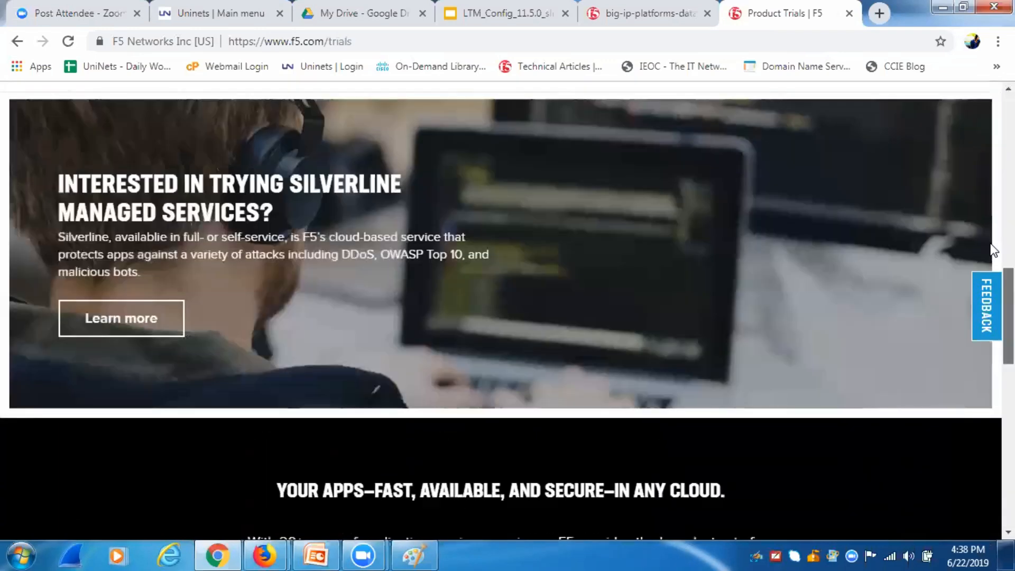
{"action": "scroll", "coordinate": [991, 255], "scroll_direction": "down", "scroll_amount": 1}
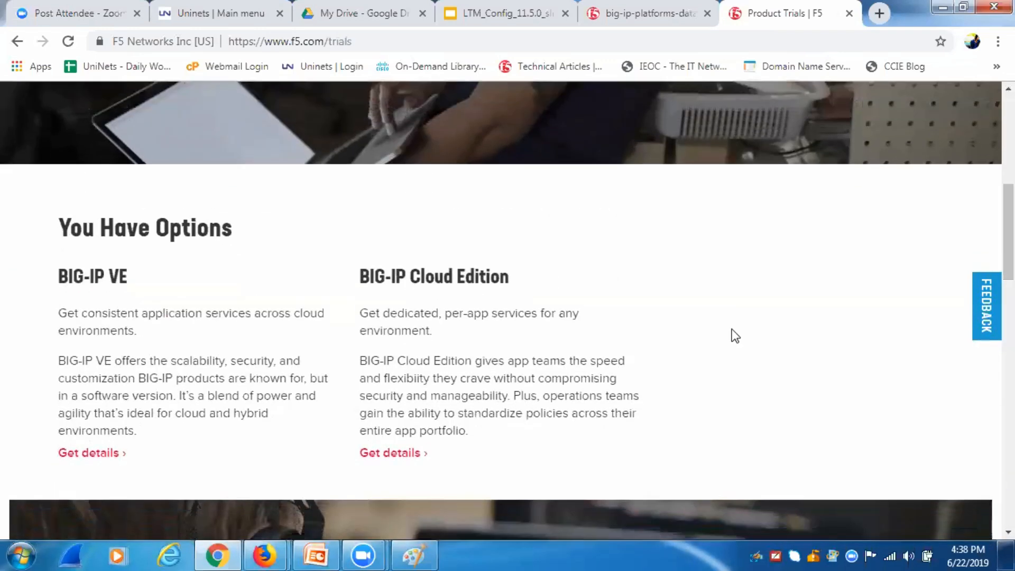
{"action": "left_click", "coordinate": [104, 459]}
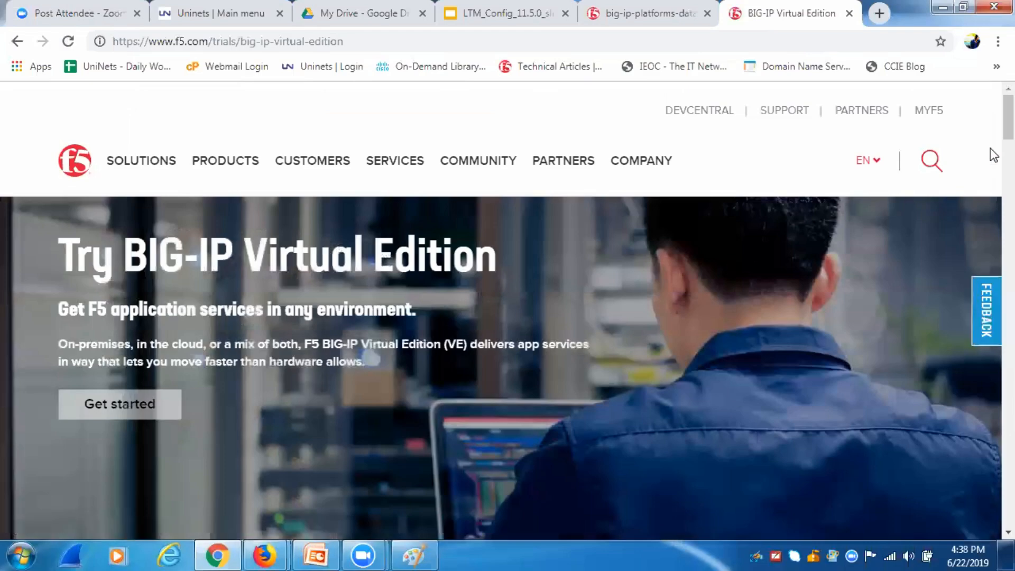
- Review the BIG-IP VE trial steps and hypervisor downloads like KVM and OpenStack
{"action": "scroll", "coordinate": [993, 155], "scroll_direction": "down", "scroll_amount": 10}
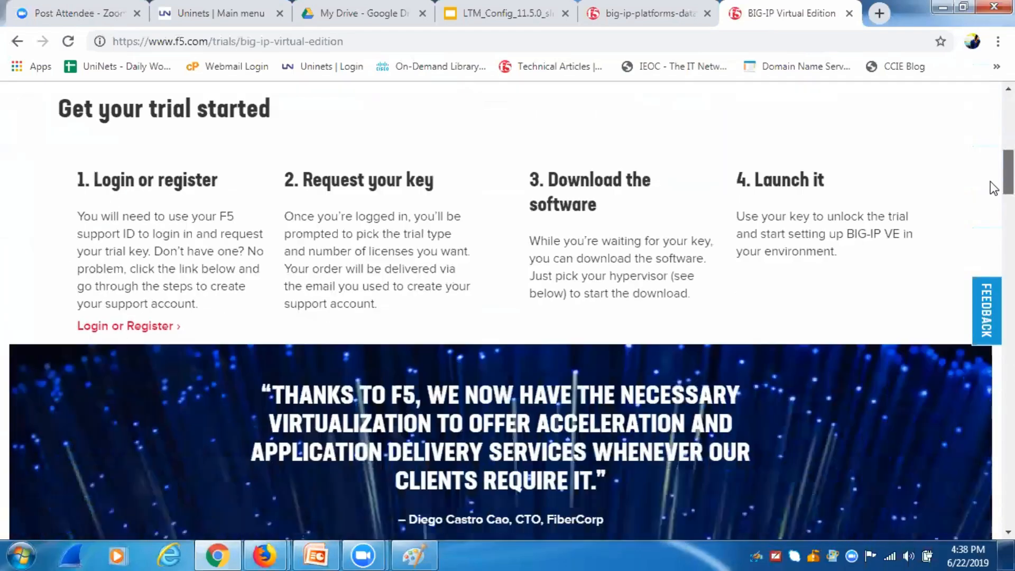
{"action": "scroll", "coordinate": [992, 186], "scroll_direction": "down", "scroll_amount": 10}
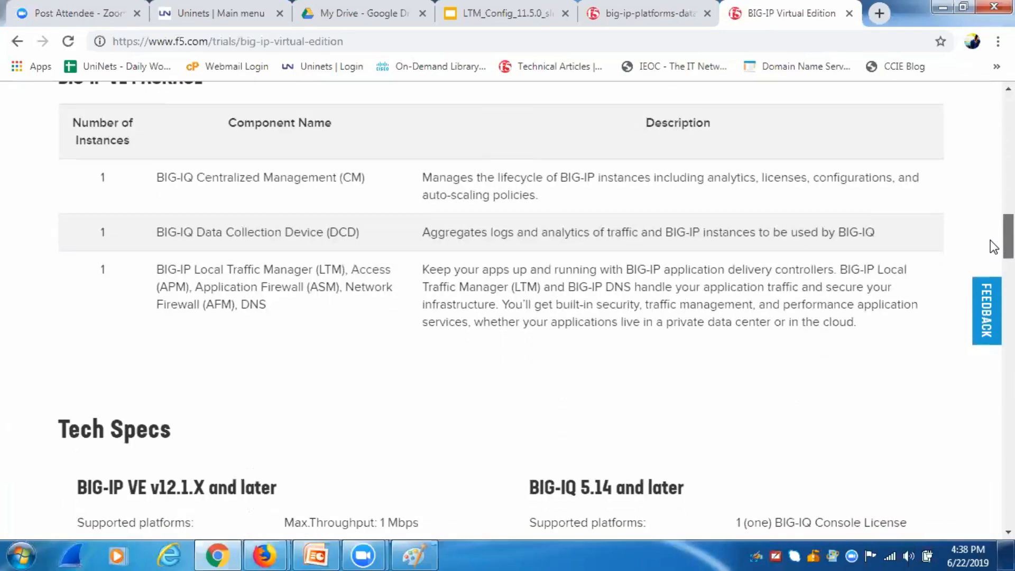
{"action": "scroll", "coordinate": [991, 240], "scroll_direction": "down", "scroll_amount": 20}
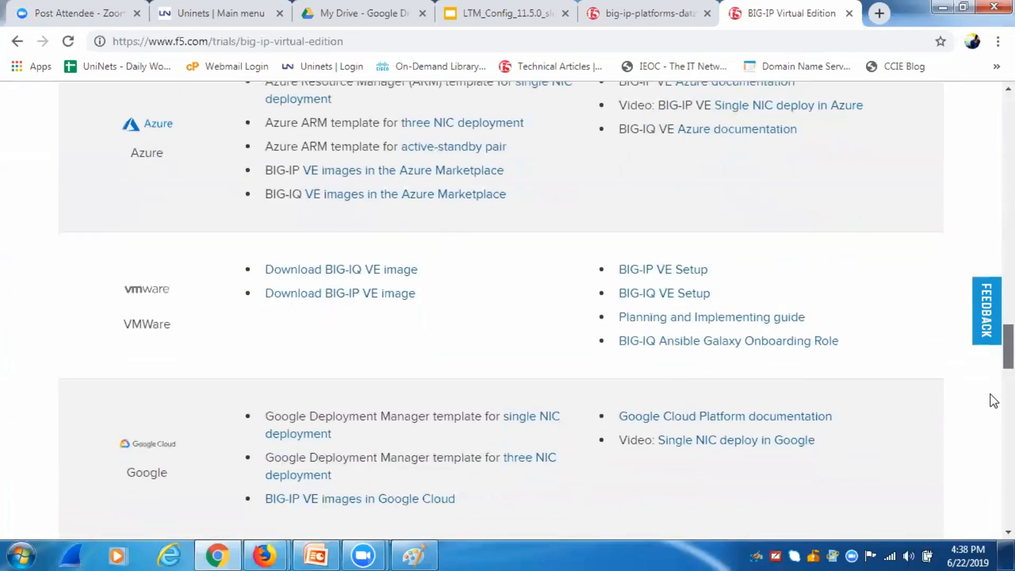
{"action": "scroll", "coordinate": [991, 431], "scroll_direction": "down", "scroll_amount": 15}
{"action": "scroll", "coordinate": [988, 428], "scroll_direction": "up", "scroll_amount": 7}
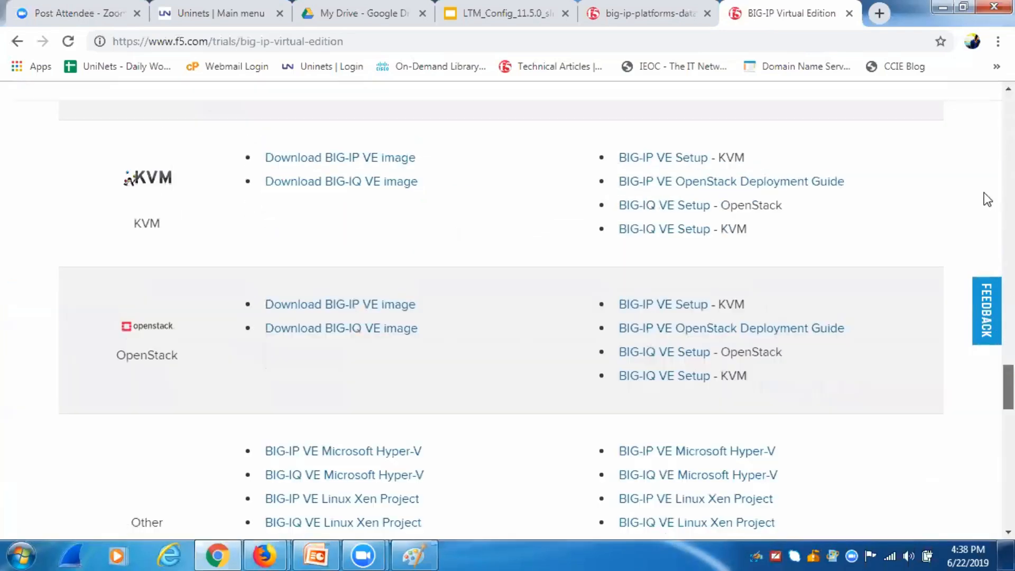
{"action": "scroll", "coordinate": [985, 196], "scroll_direction": "up", "scroll_amount": 20}
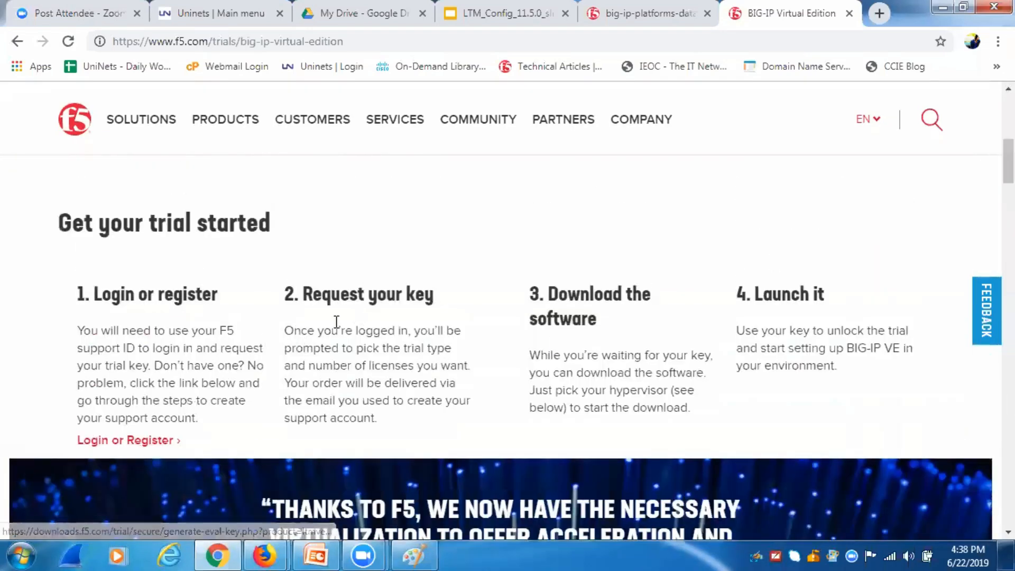
- Go to the F5 Login page and choose to create a new account
{"action": "left_click", "coordinate": [136, 447]}
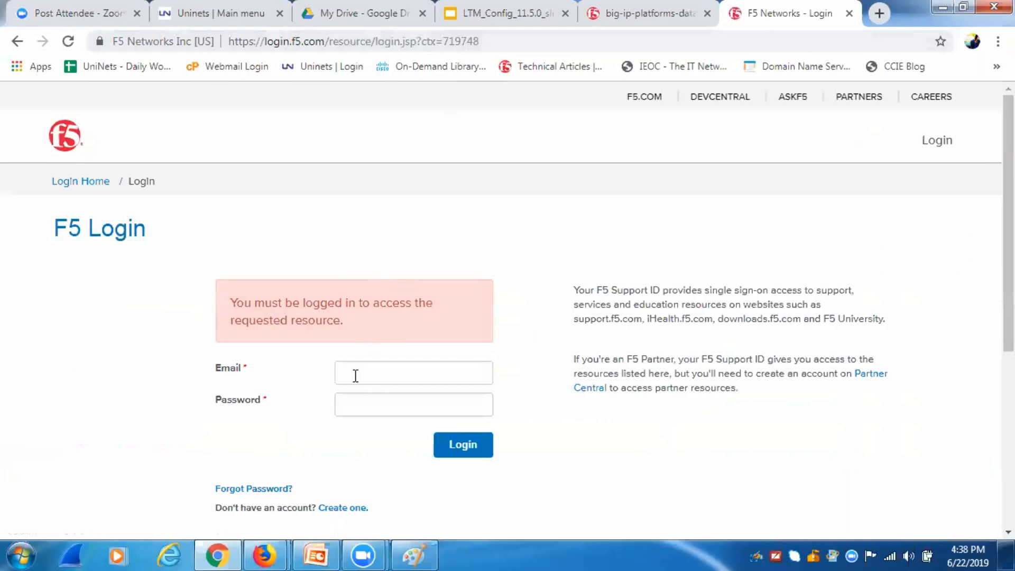
{"action": "left_click", "coordinate": [355, 374]}
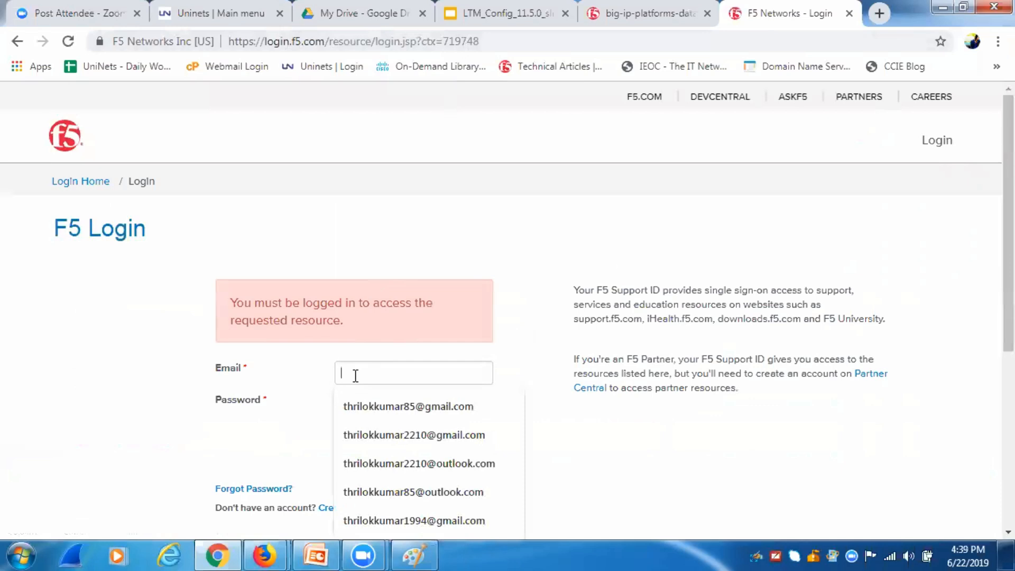
{"action": "left_click", "coordinate": [524, 215]}
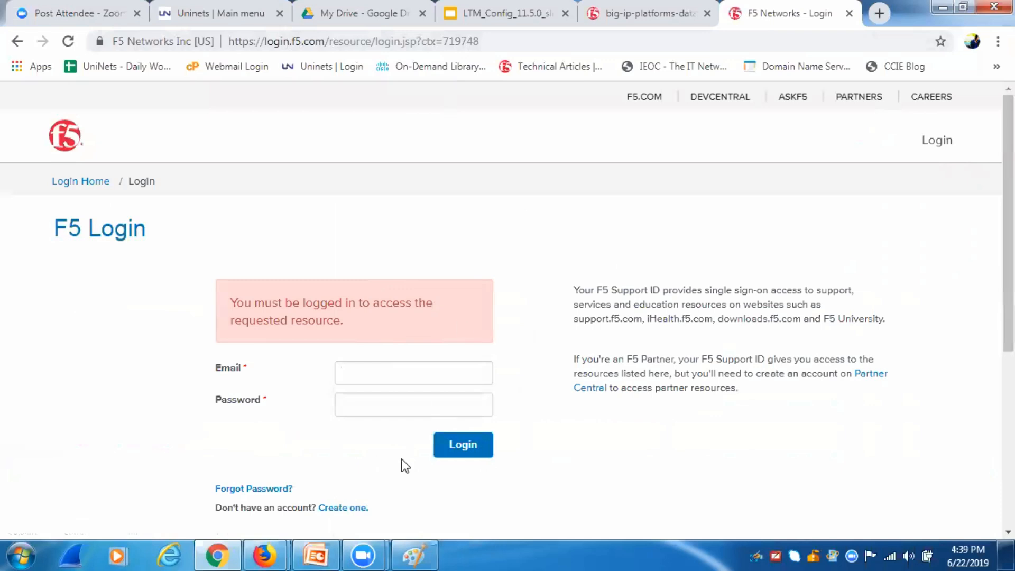
{"action": "left_click", "coordinate": [349, 511]}
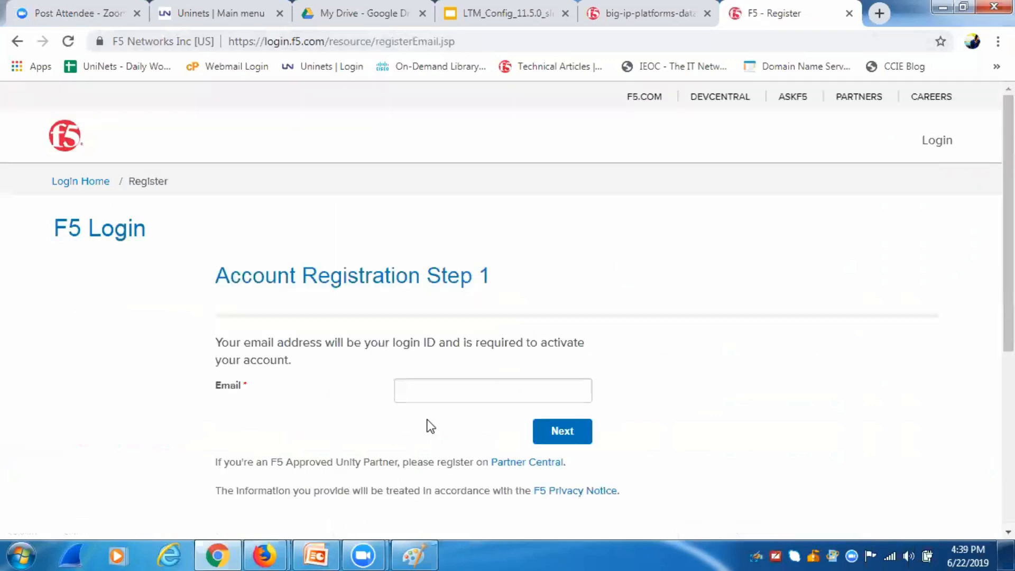
- Enter the registration email address and submit it, which returns an already-registered error
{"action": "left_click", "coordinate": [441, 390]}
{"action": "type", "text": "mai"}
{"action": "key", "text": "BackSpace"}
{"action": "key", "text": "BackSpace"}
{"action": "key", "text": "BackSpace"}
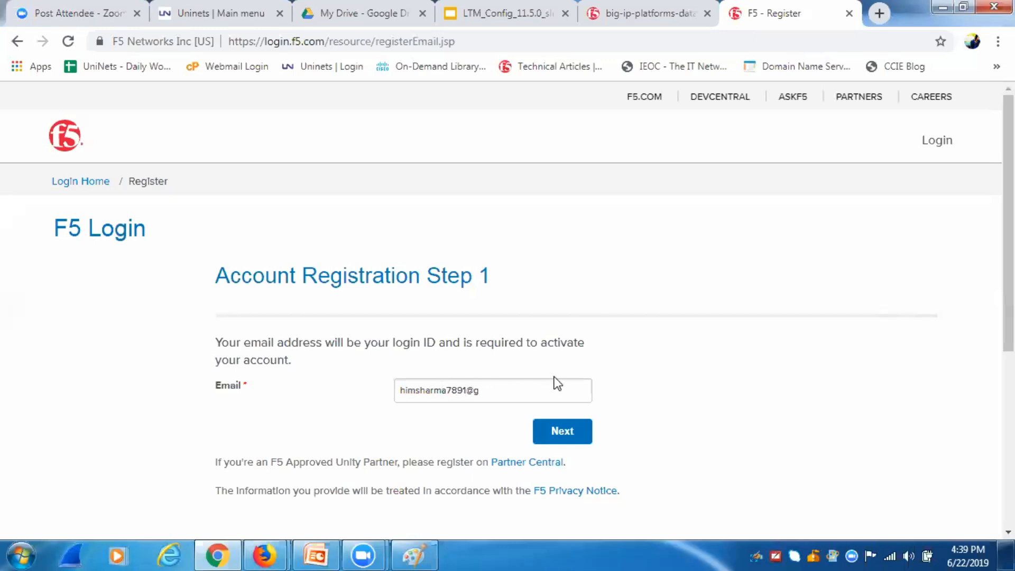
{"action": "left_click", "coordinate": [525, 385]}
{"action": "type", "text": "mail.com"}
{"action": "left_click", "coordinate": [552, 433]}
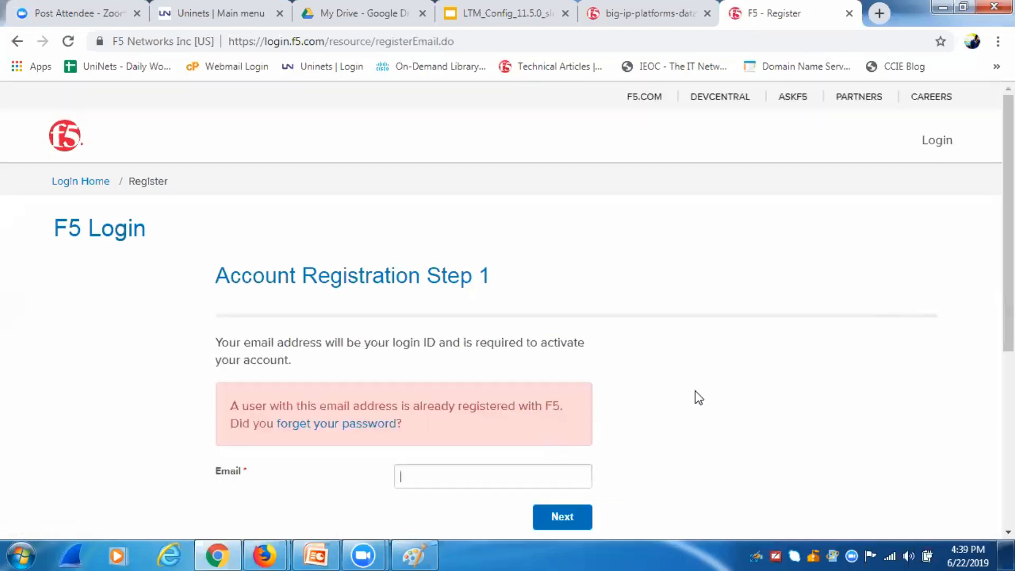
{"action": "scroll", "coordinate": [990, 280], "scroll_direction": "down", "scroll_amount": 3}
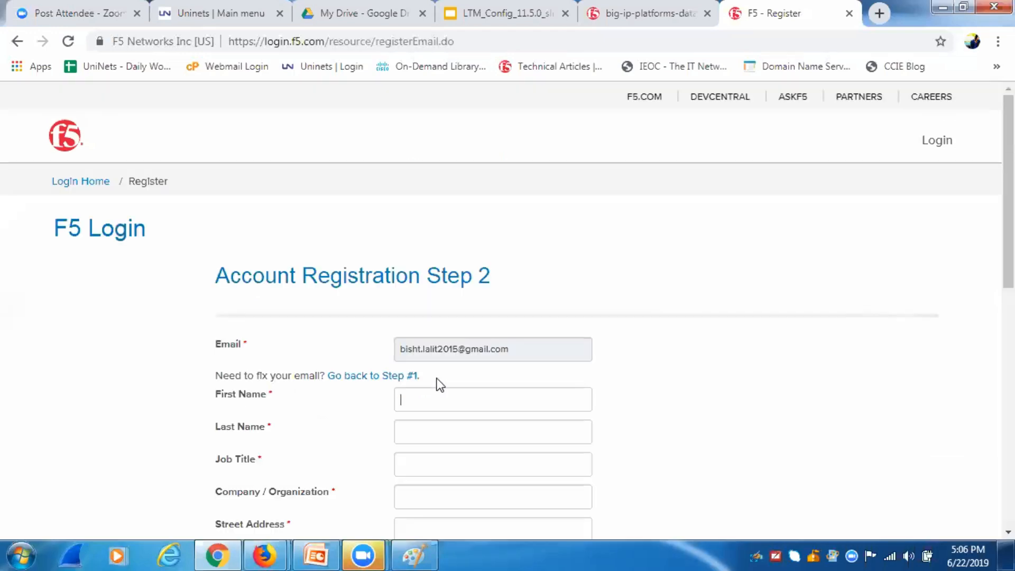
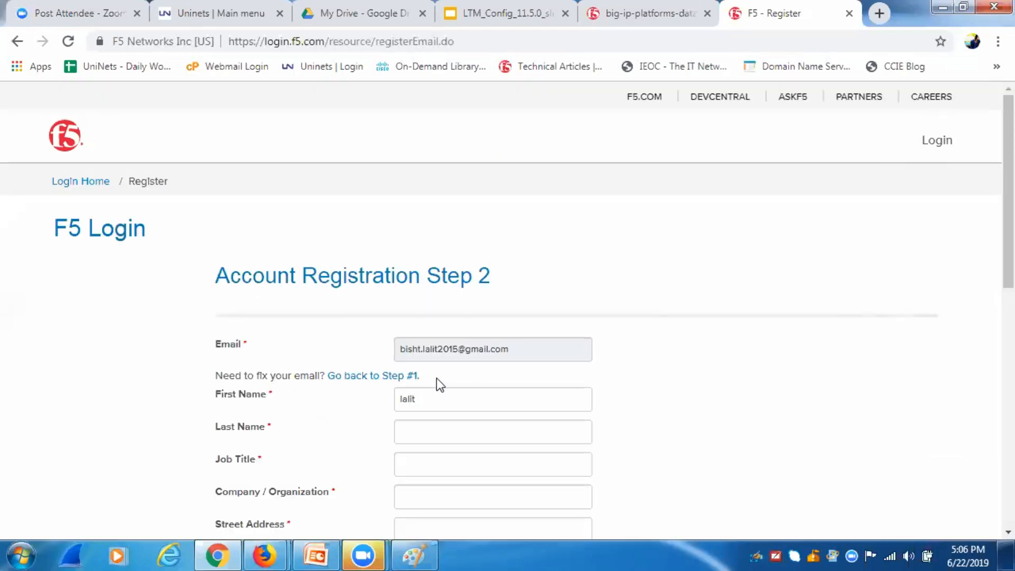
- Enter the first and last name, job title 'networking', company 'colt tech' and street address
{"action": "key", "text": "Tab"}
{"action": "key", "text": "Tab"}
{"action": "type", "text": "netw"}
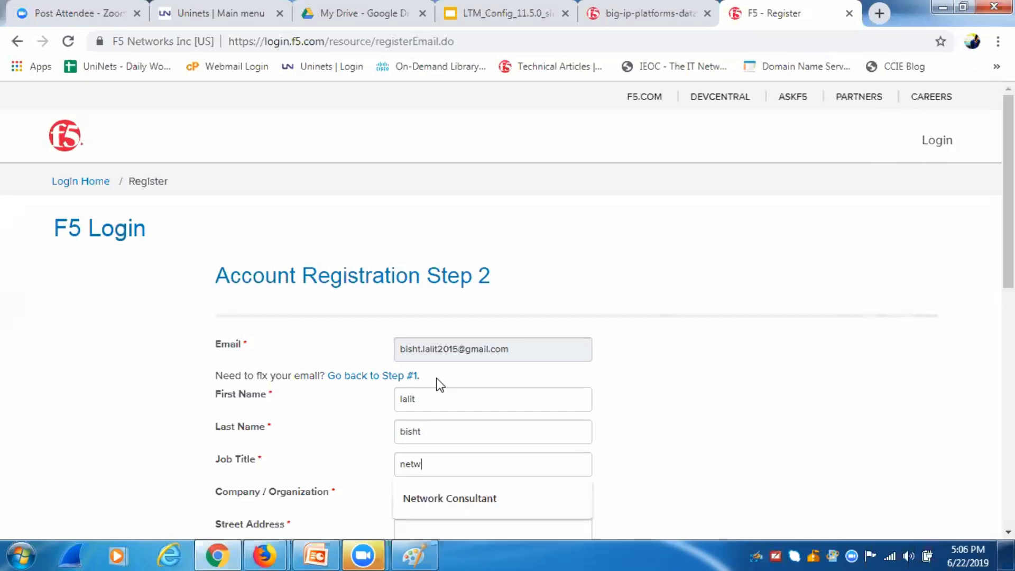
{"action": "type", "text": "orking"}
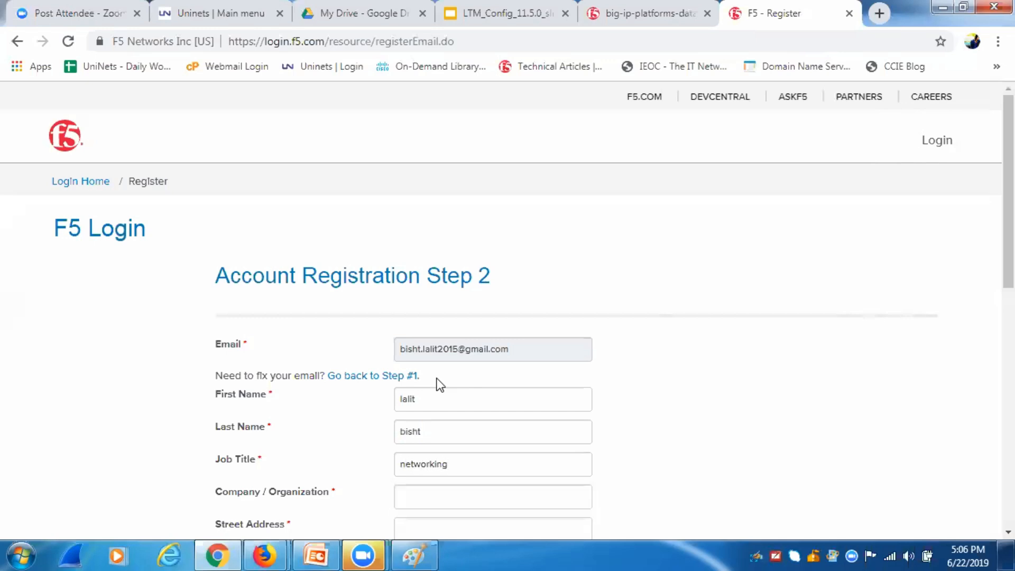
{"action": "key", "text": "Tab"}
{"action": "type", "text": "colt tech"}
{"action": "key", "text": "Tab"}
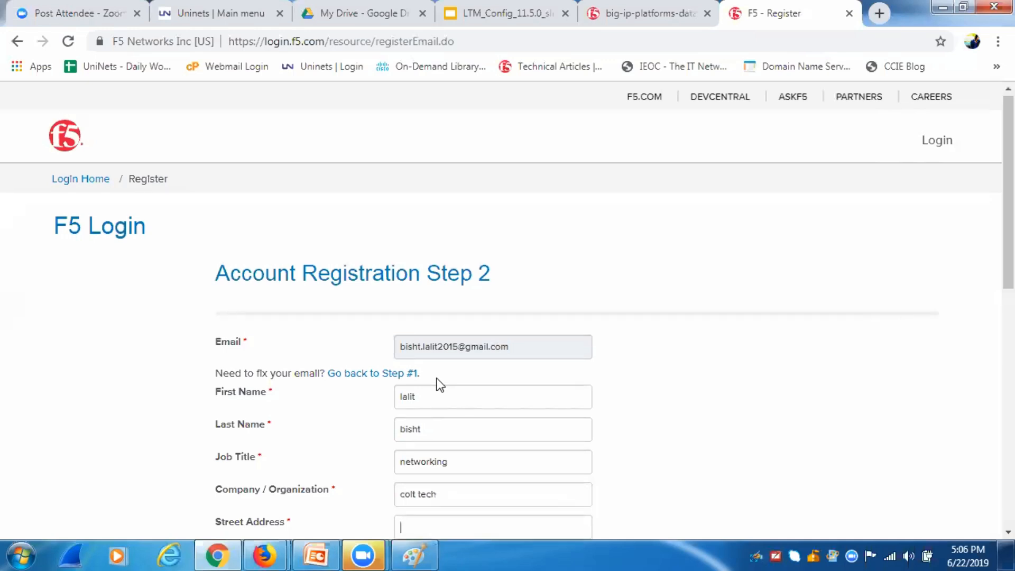
{"action": "type", "text": "ghitorani, new delhi"}
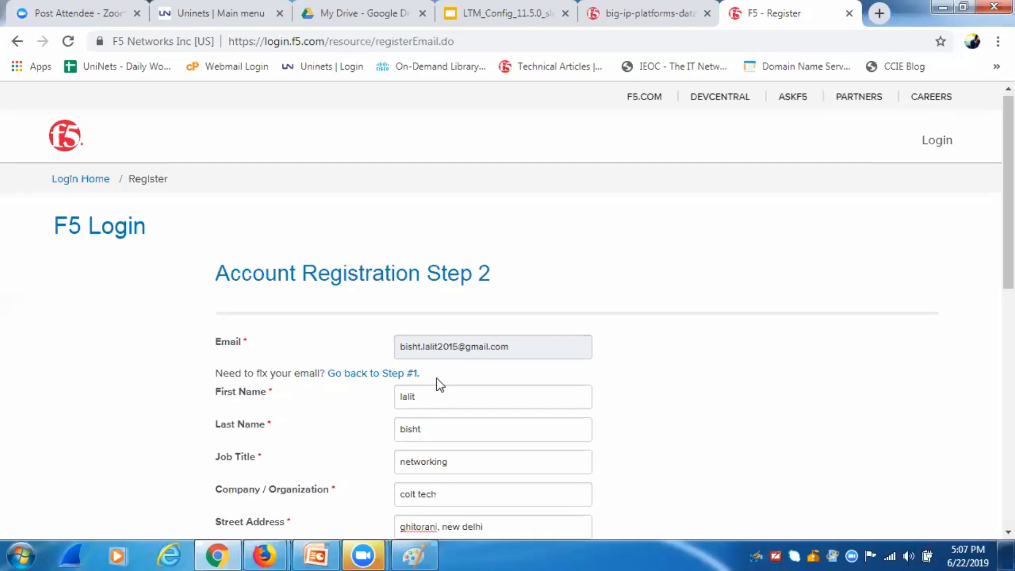
{"action": "key", "text": "Tab"}
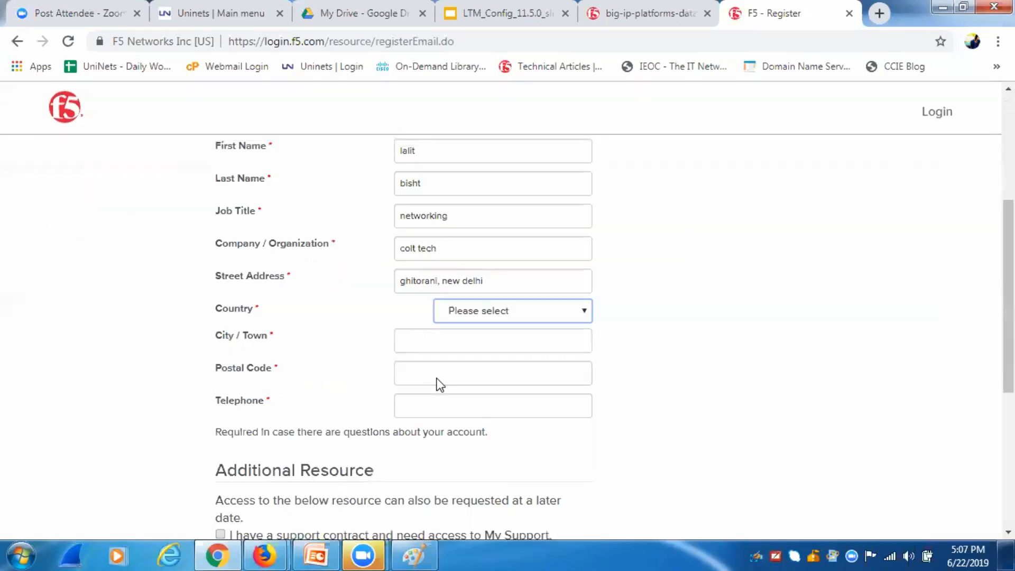
- Choose India as the country, then fill in the city and telephone number
{"action": "left_click", "coordinate": [441, 347]}
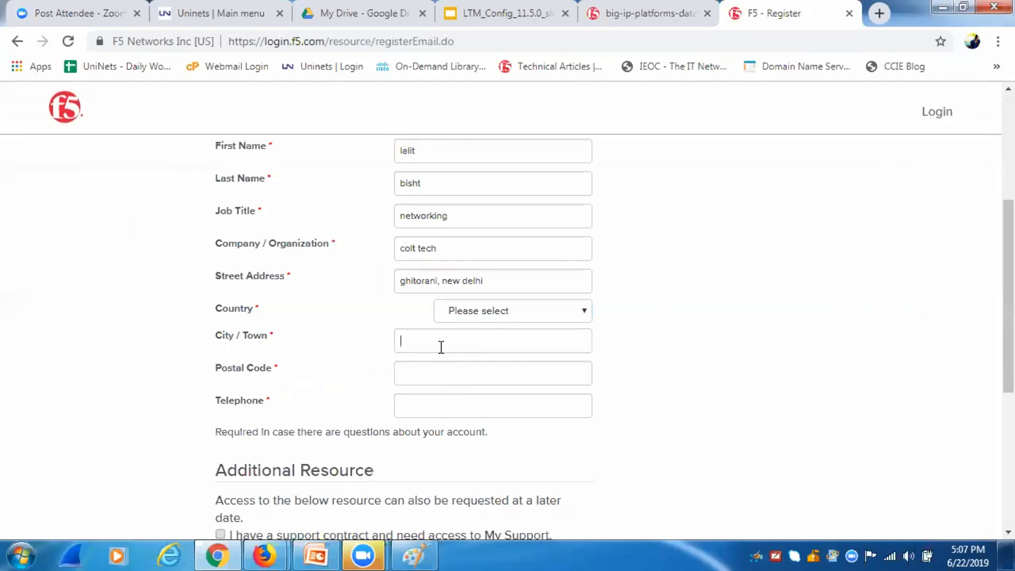
{"action": "left_click", "coordinate": [472, 314]}
{"action": "type", "text": "india"}
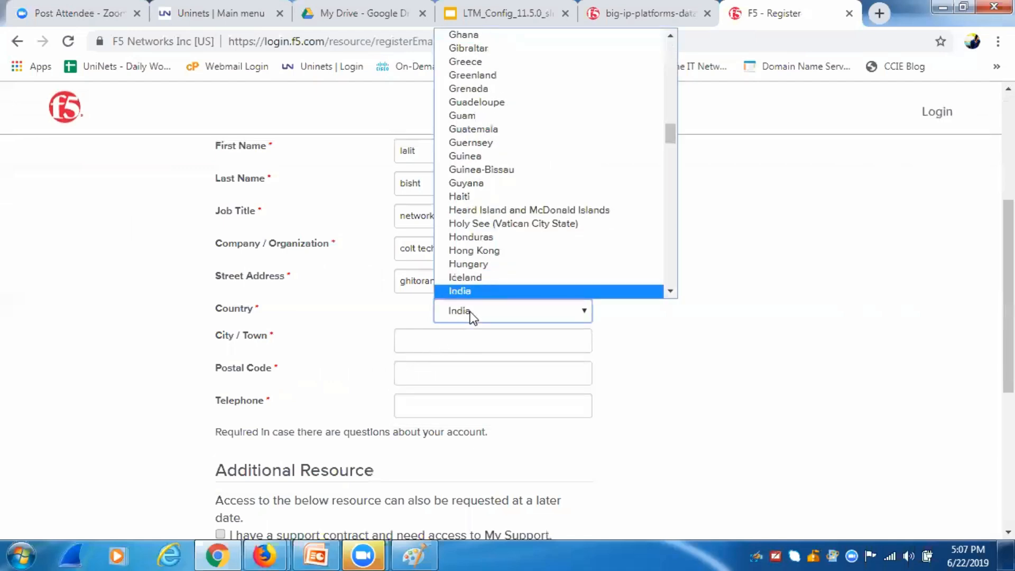
{"action": "key", "text": "Return"}
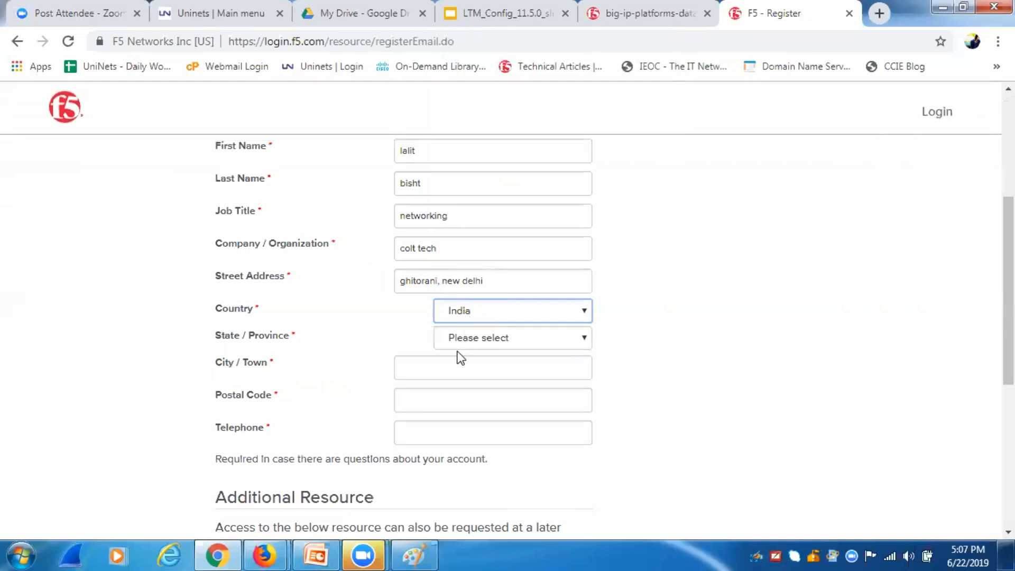
{"action": "left_click", "coordinate": [447, 366]}
{"action": "type", "text": "new delhi"}
{"action": "key", "text": "Tab"}
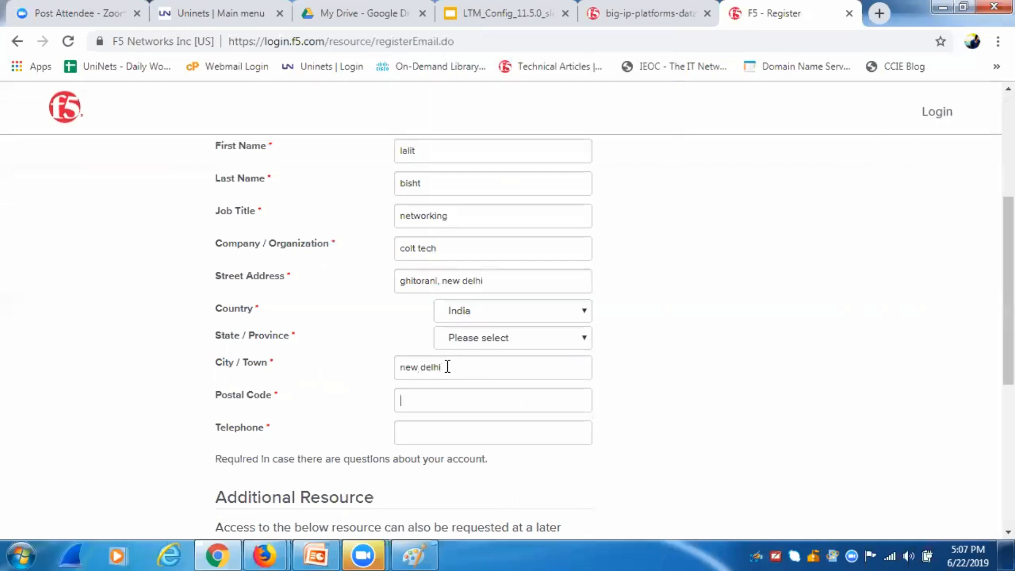
{"action": "key", "text": "Tab"}
- Select Haryana as the state, enter the postal code, and submit with Register Now
{"action": "left_click", "coordinate": [521, 347]}
{"action": "key", "text": "h"}
{"action": "key", "text": "Return"}
{"action": "key", "text": "Tab"}
{"action": "key", "text": "Tab"}
{"action": "type", "text": "122001"}
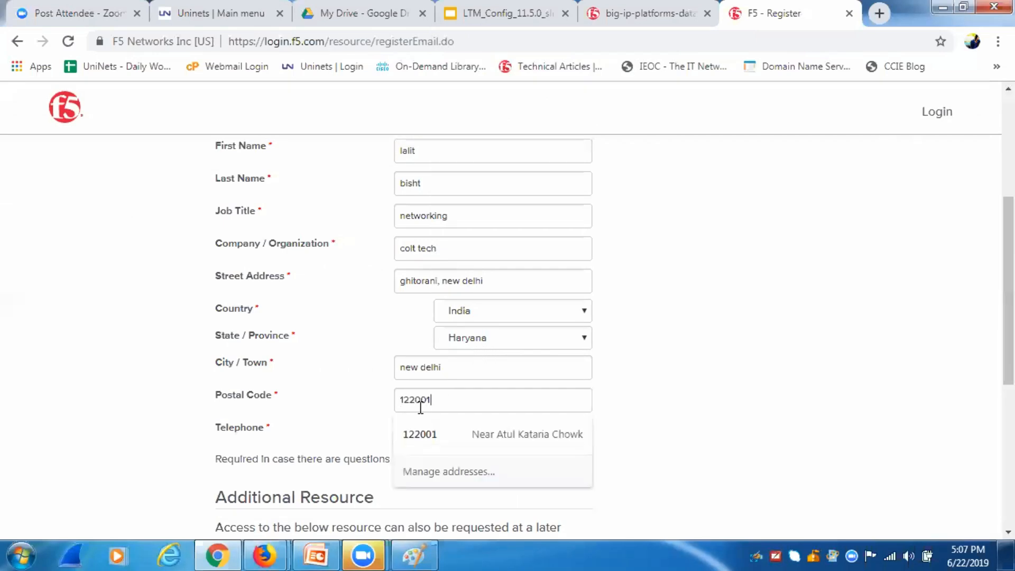
{"action": "left_click", "coordinate": [424, 431]}
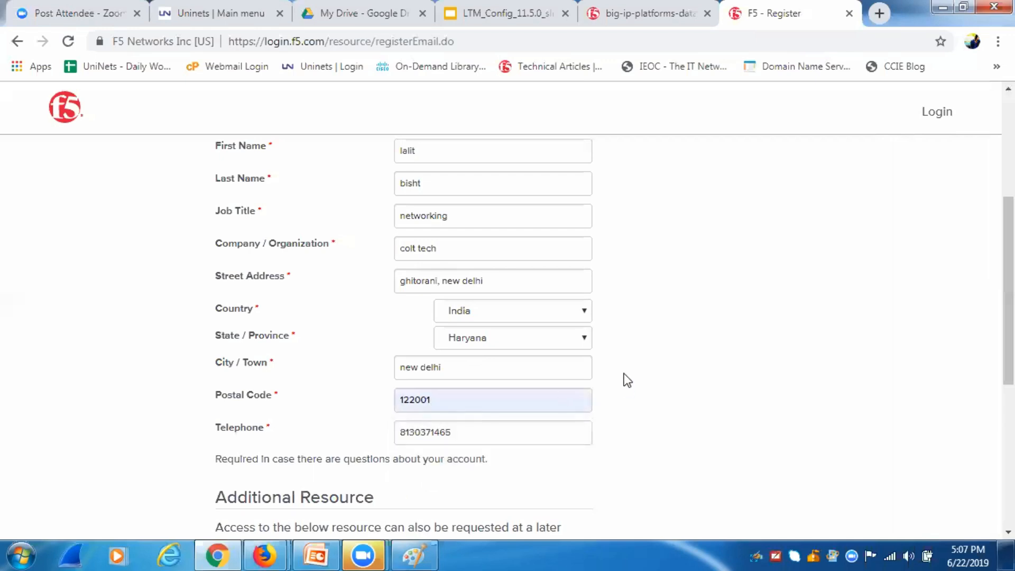
{"action": "scroll", "coordinate": [994, 397], "scroll_direction": "down", "scroll_amount": 1}
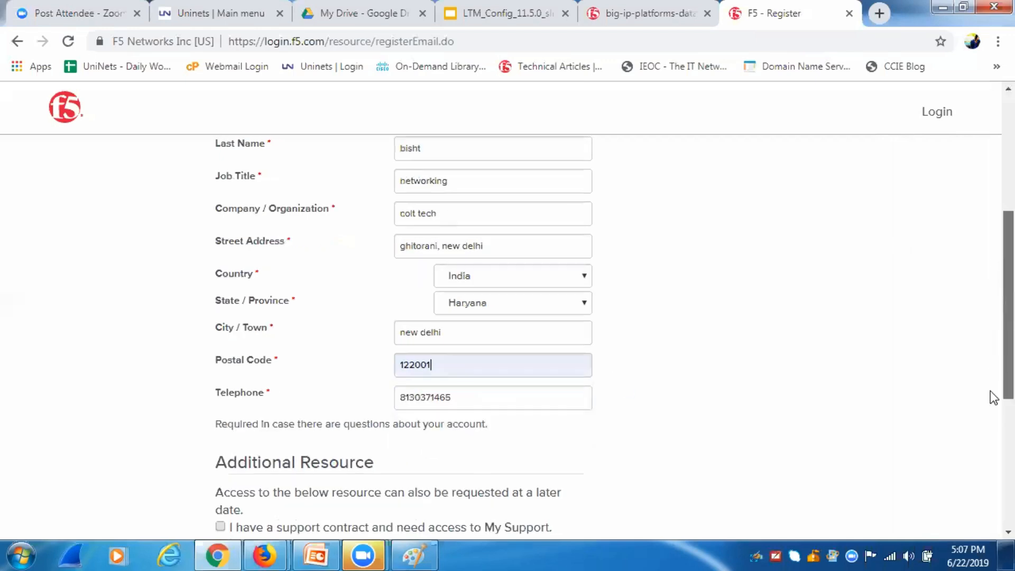
{"action": "scroll", "coordinate": [994, 397], "scroll_direction": "down", "scroll_amount": 5}
{"action": "left_click", "coordinate": [576, 261]}
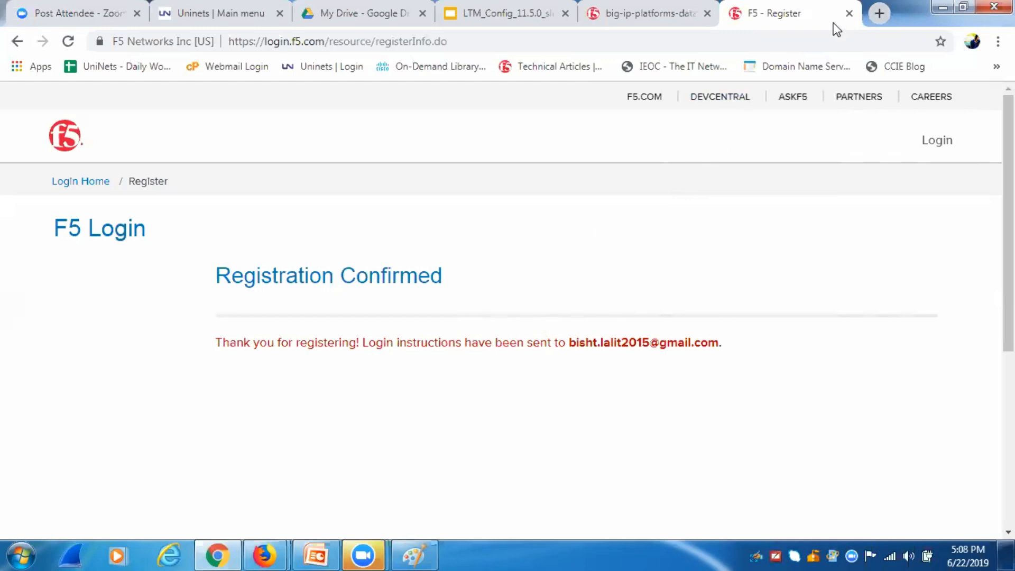
- Open a new browser tab next to the confirmed F5 registration page
{"action": "left_click", "coordinate": [879, 14]}
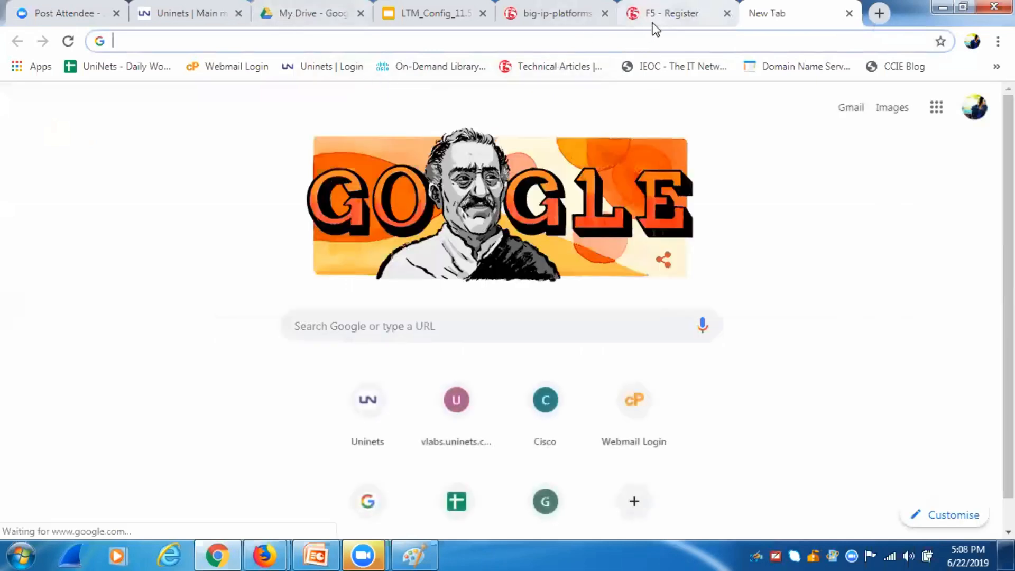
- Switch back to the F5 - Register tab showing Registration Confirmed
{"action": "left_click", "coordinate": [655, 23]}
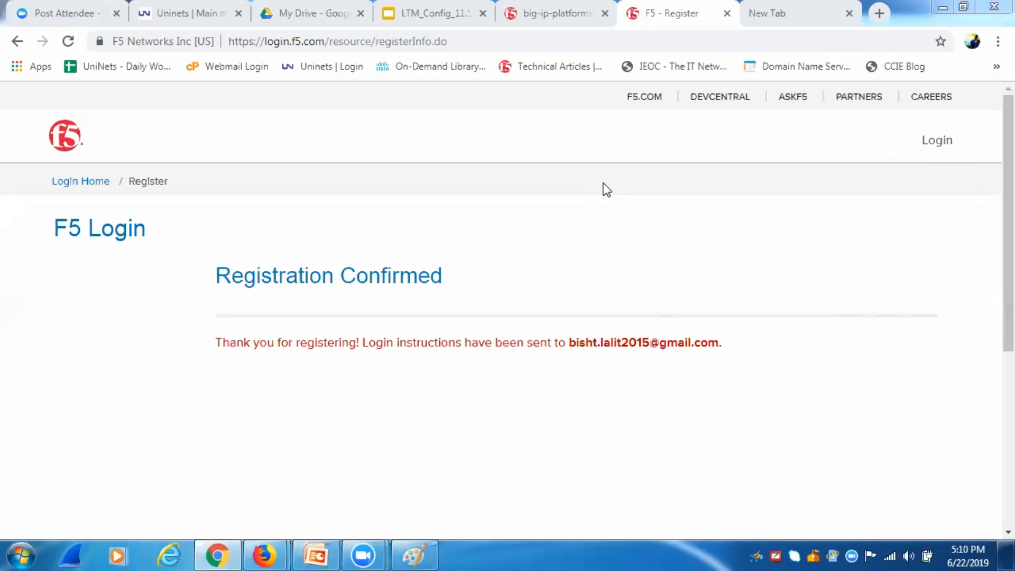
- Log in to F5 with the new account's email address and password
{"action": "left_click", "coordinate": [943, 144]}
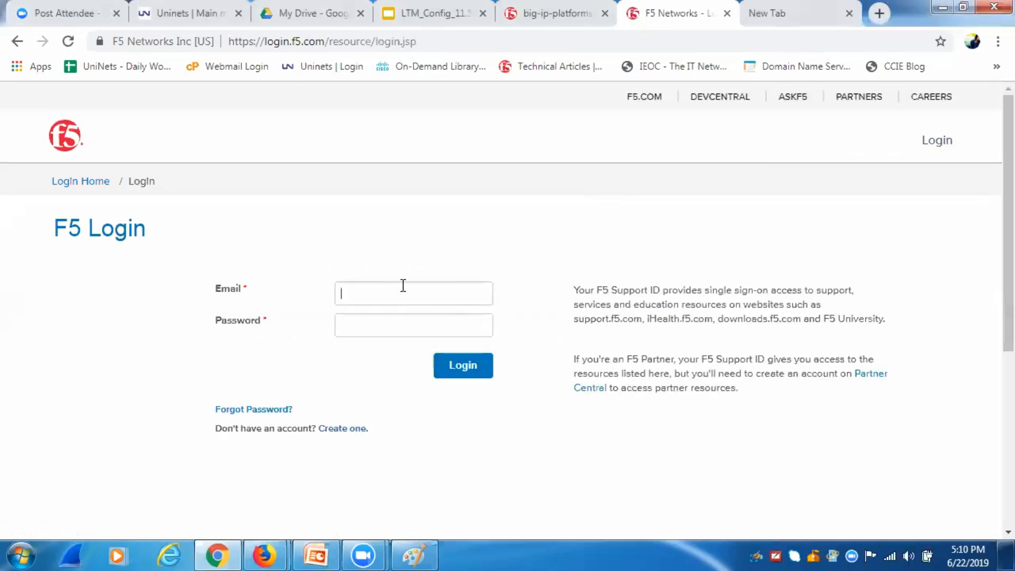
{"action": "key", "text": "Tab"}
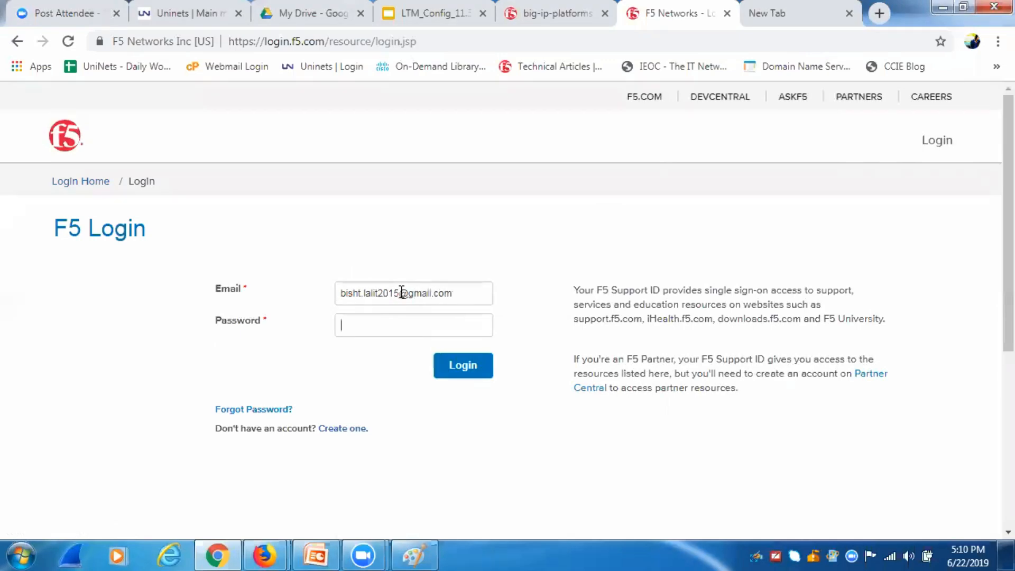
{"action": "type", "text": "************"}
{"action": "key", "text": "Return"}
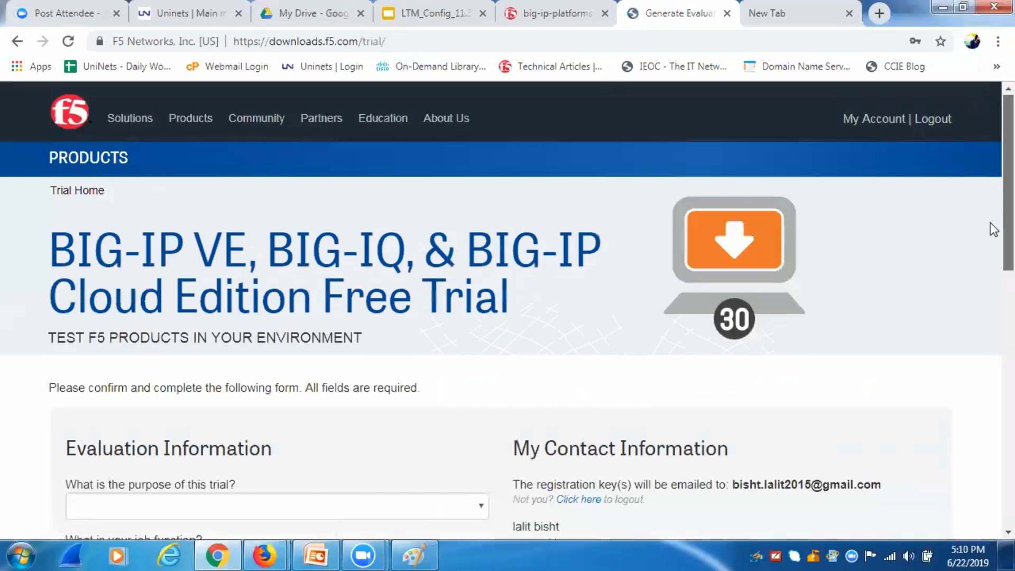
- Choose evaluating ADC/LB products, Network architect/engineer, the BIG-IP VE and BIG-IQ trial, and 2 licences
{"action": "scroll", "coordinate": [993, 275], "scroll_direction": "down", "scroll_amount": 1}
{"action": "scroll", "coordinate": [992, 307], "scroll_direction": "down", "scroll_amount": 5}
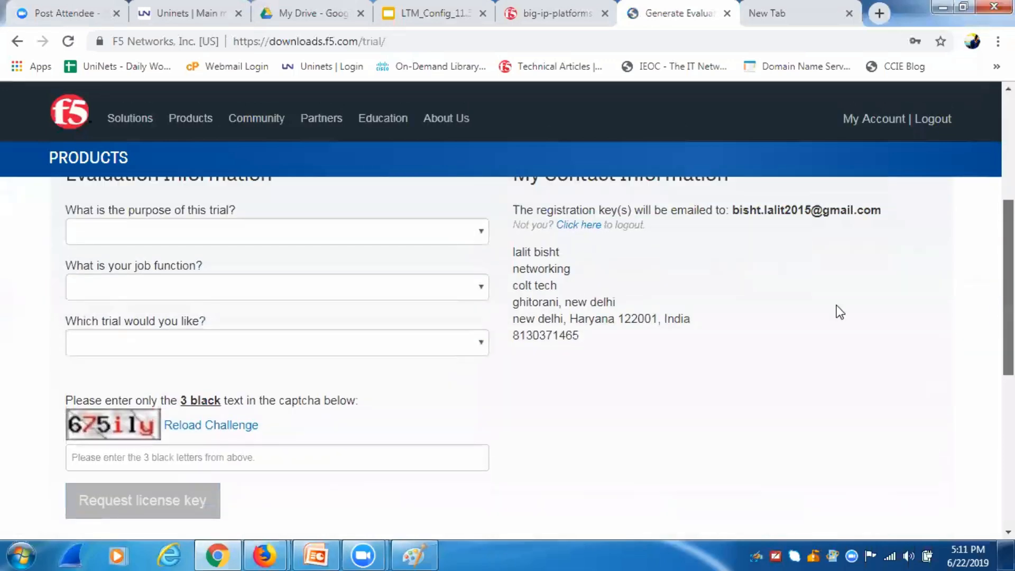
{"action": "scroll", "coordinate": [529, 280], "scroll_direction": "up", "scroll_amount": 1}
{"action": "left_click", "coordinate": [468, 272]}
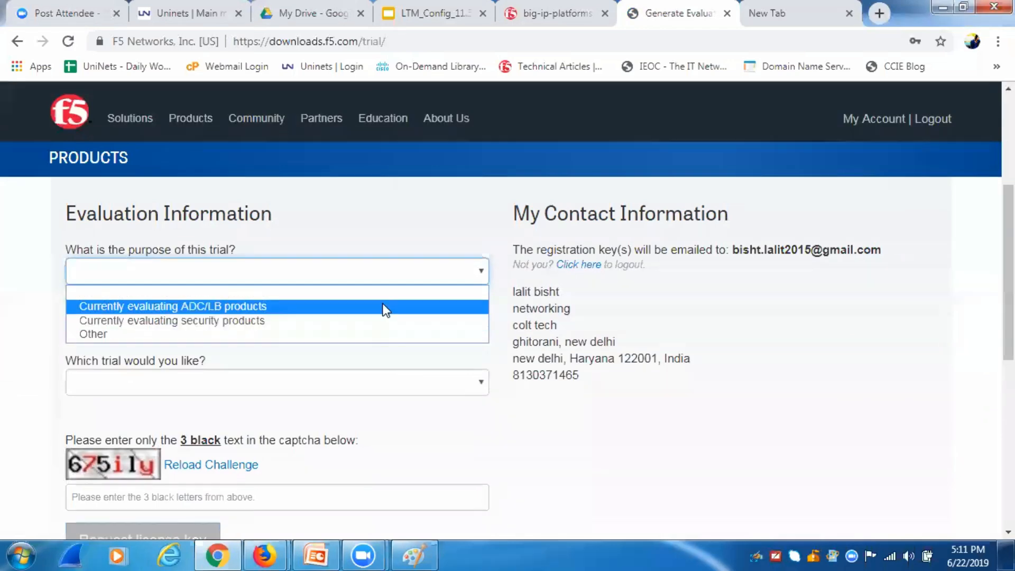
{"action": "left_click", "coordinate": [383, 305]}
{"action": "left_click", "coordinate": [316, 338]}
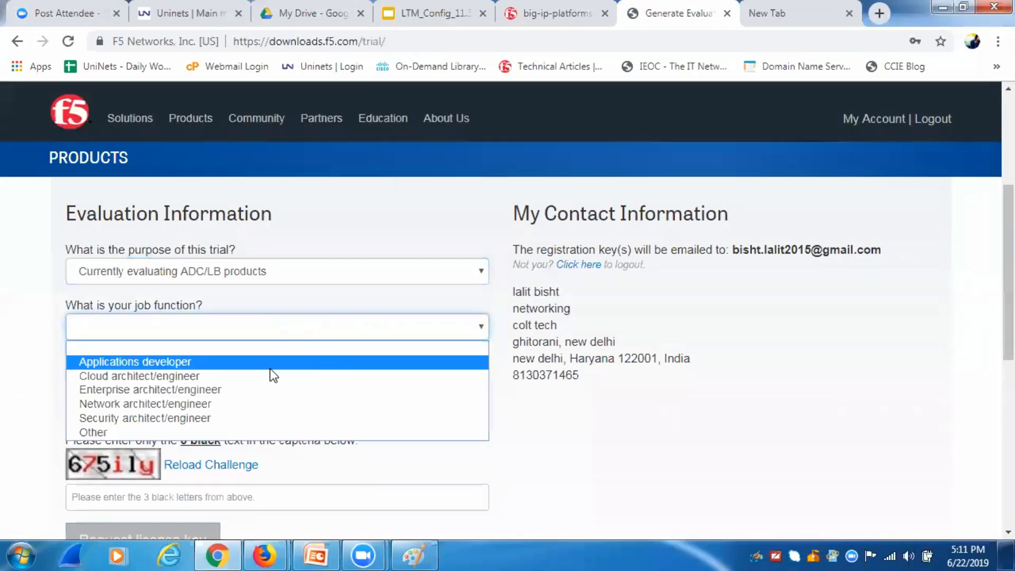
{"action": "left_click", "coordinate": [239, 413]}
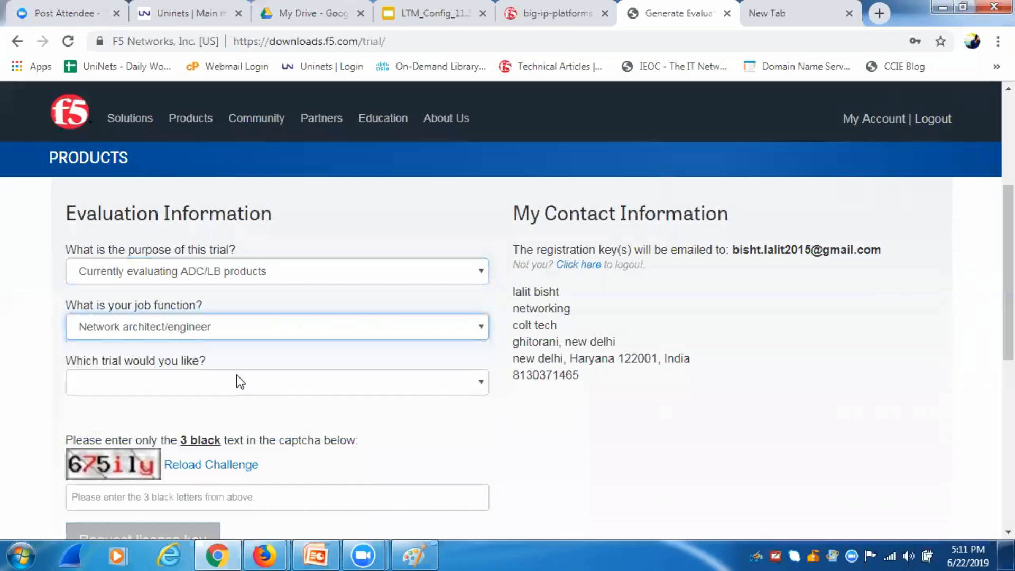
{"action": "left_click", "coordinate": [240, 382]}
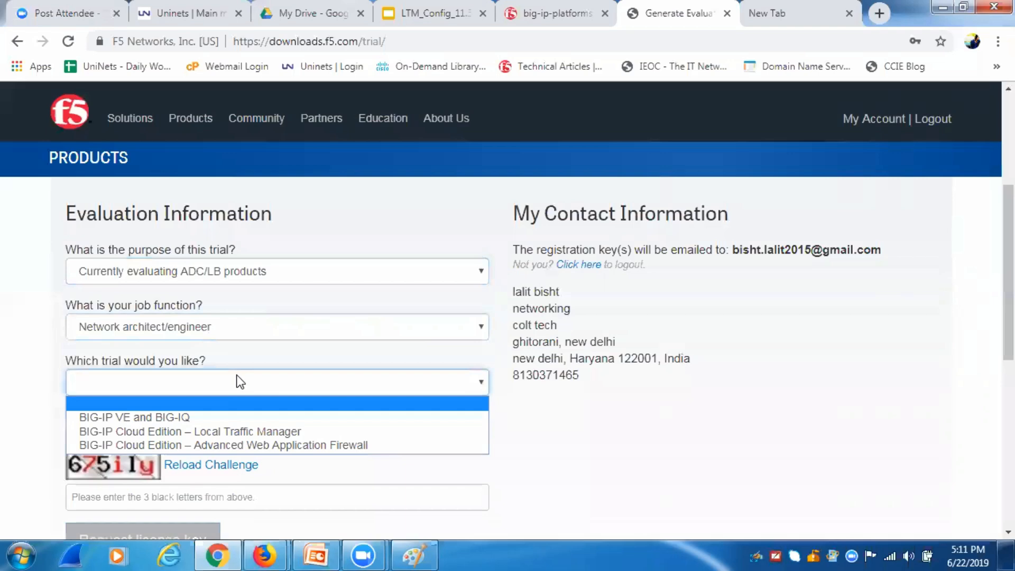
{"action": "left_click", "coordinate": [223, 416]}
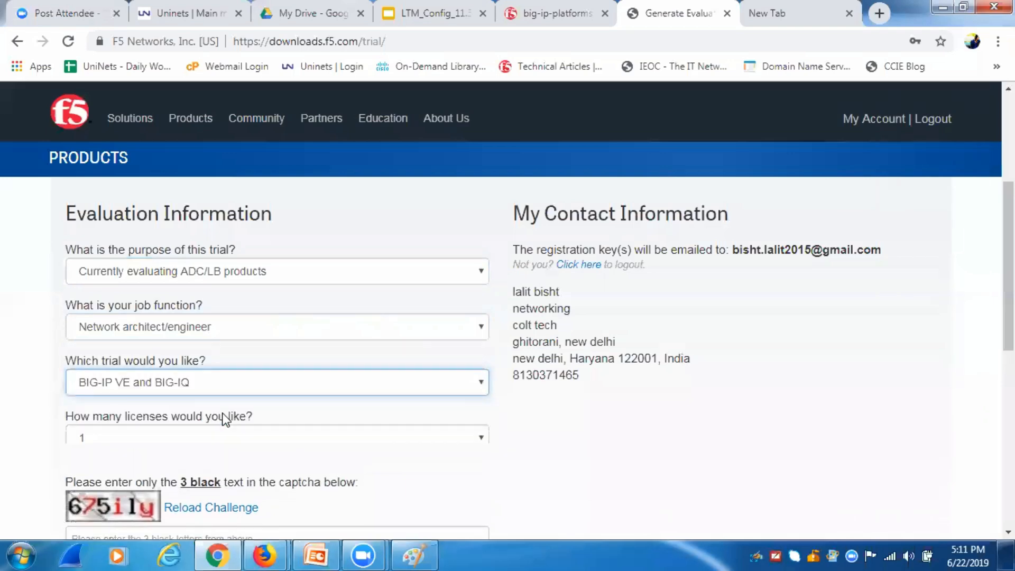
{"action": "left_click", "coordinate": [305, 442]}
{"action": "left_click", "coordinate": [281, 473]}
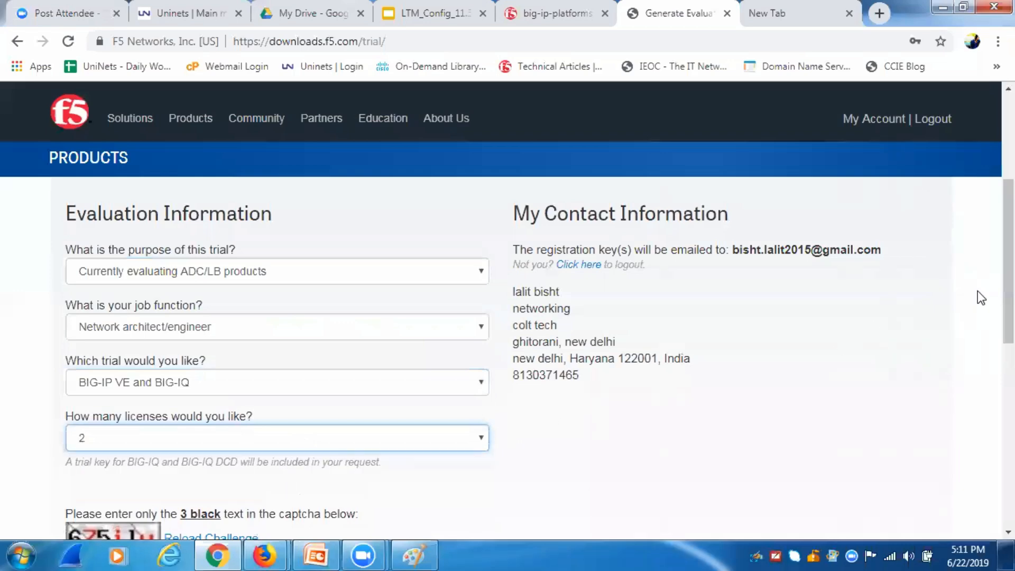
- Enter the captcha text and submit the licence key request
{"action": "left_click_drag", "start_coordinate": [990, 240], "coordinate": [991, 329]}
{"action": "left_click", "coordinate": [363, 314]}
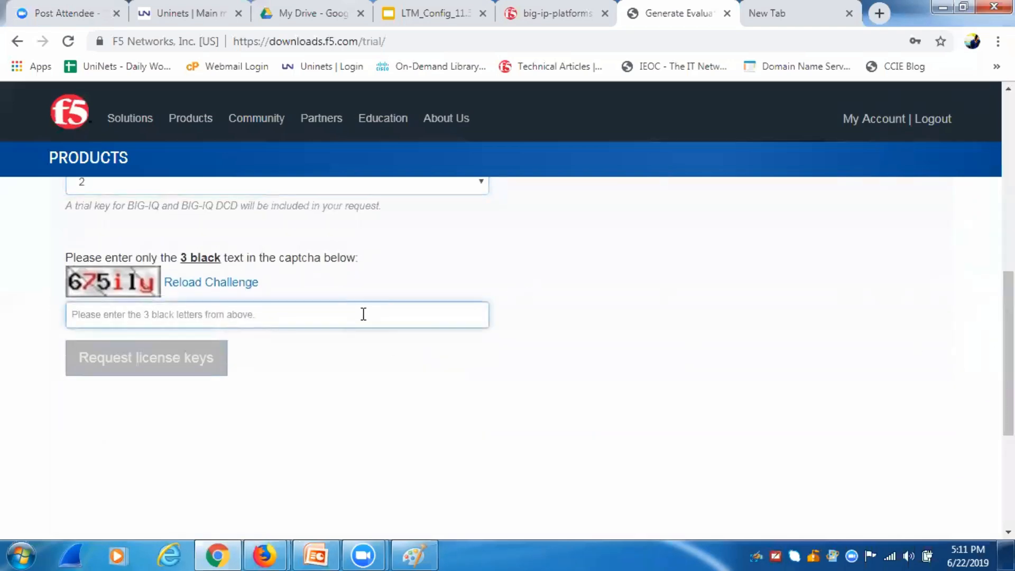
{"action": "type", "text": "65l"}
{"action": "key", "text": "Return"}
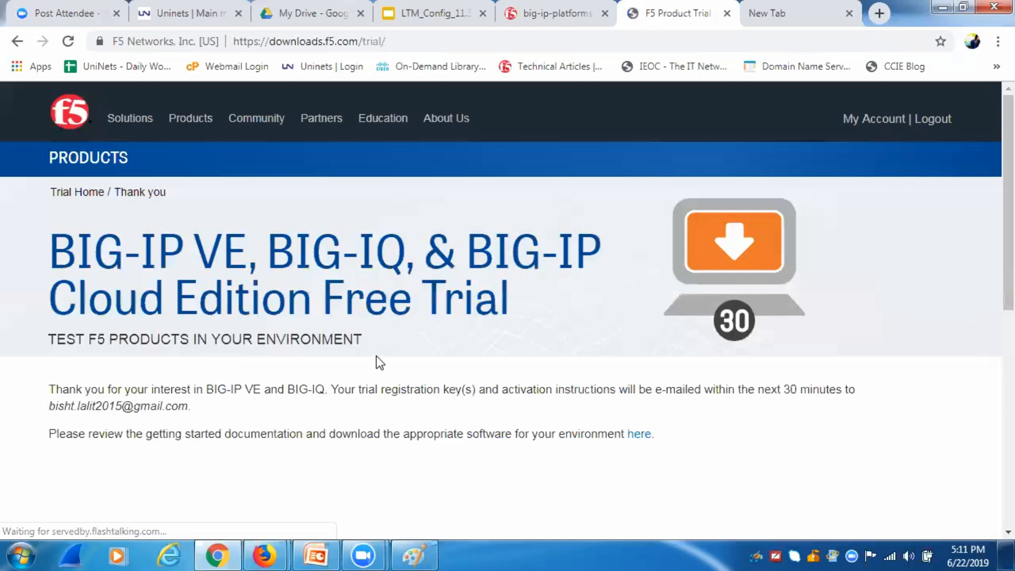
{"action": "scroll", "coordinate": [991, 247], "scroll_direction": "down", "scroll_amount": 2}
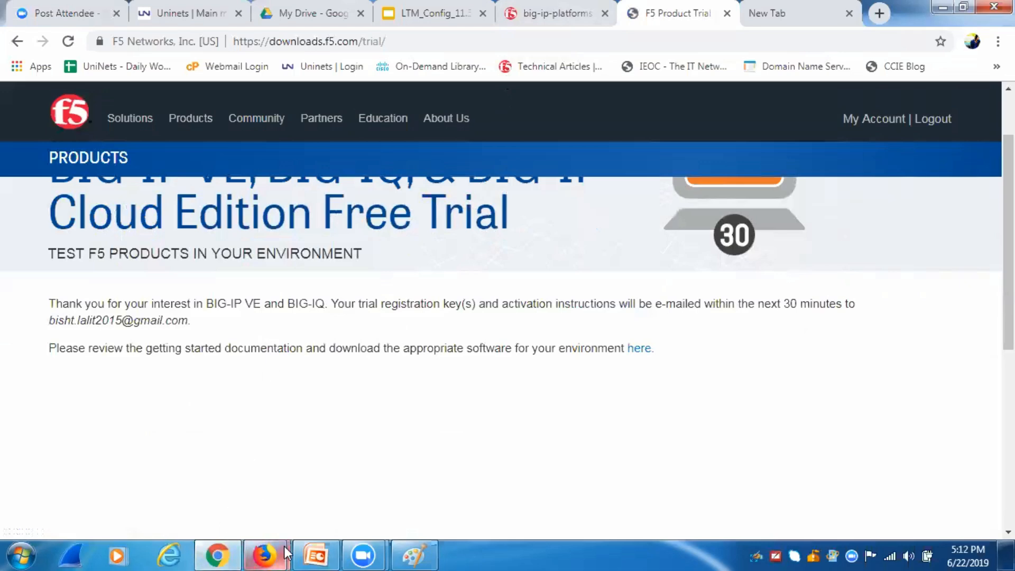
- Bring up the UniNets lab topology and power on F5BIGIP01
{"action": "mouse_move", "coordinate": [285, 552]}
{"action": "left_click", "coordinate": [214, 453]}
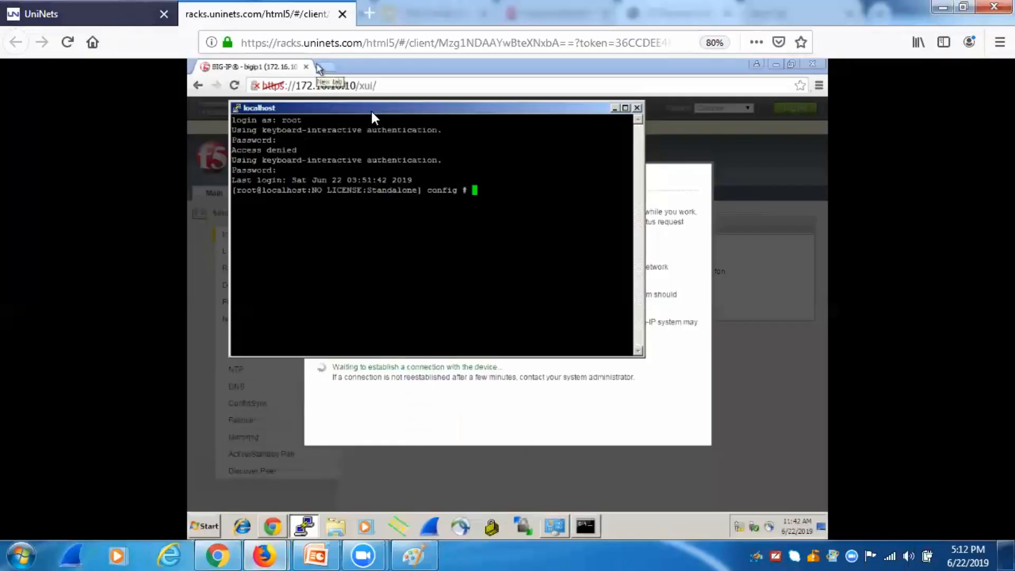
{"action": "left_click", "coordinate": [102, 13]}
{"action": "right_click", "coordinate": [817, 254]}
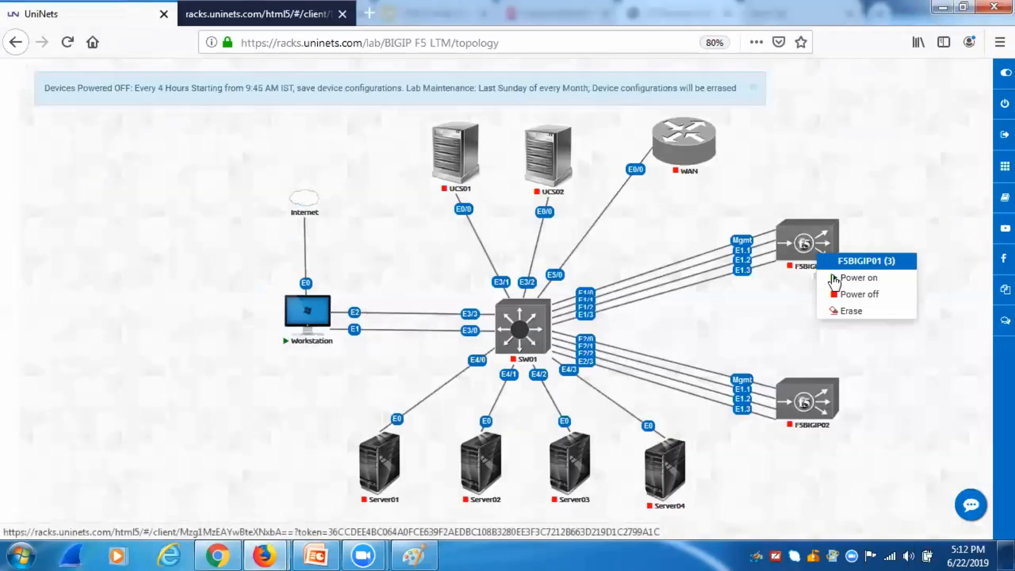
{"action": "left_click", "coordinate": [836, 278]}
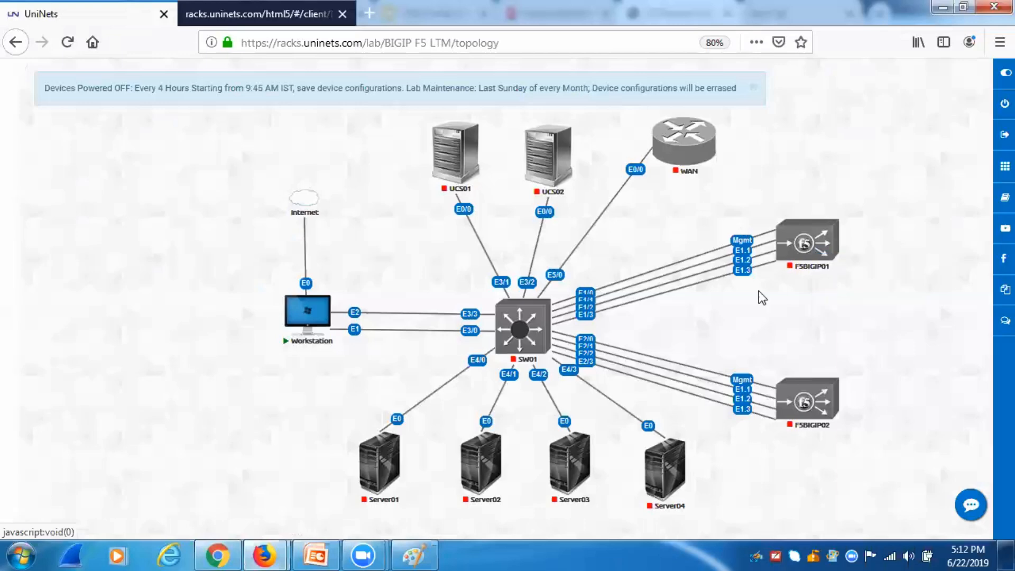
- Power-cycle the Workstation, power on switch SW01, and bring up the PowerPoint slides
{"action": "right_click", "coordinate": [311, 315]}
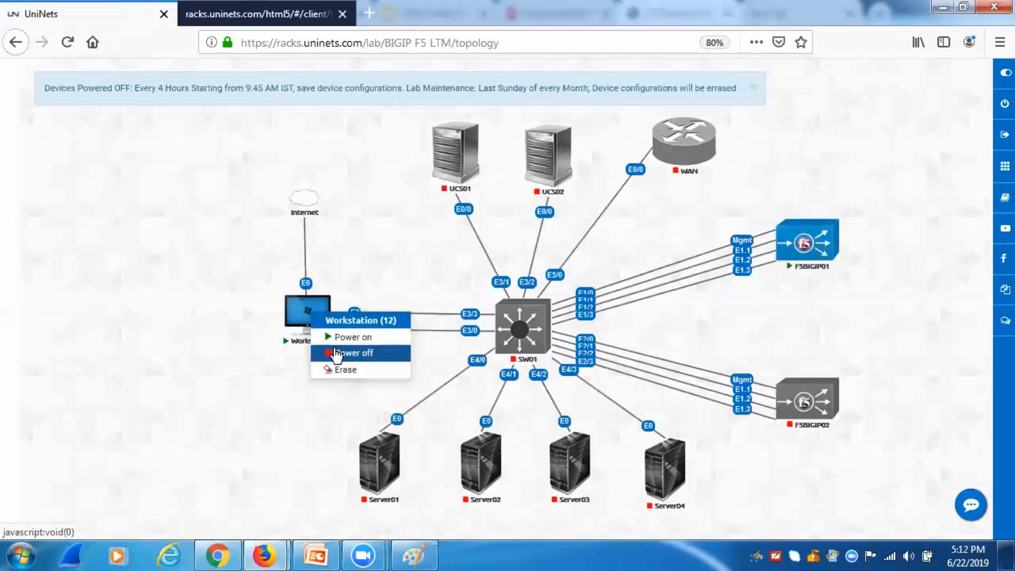
{"action": "left_click", "coordinate": [336, 354]}
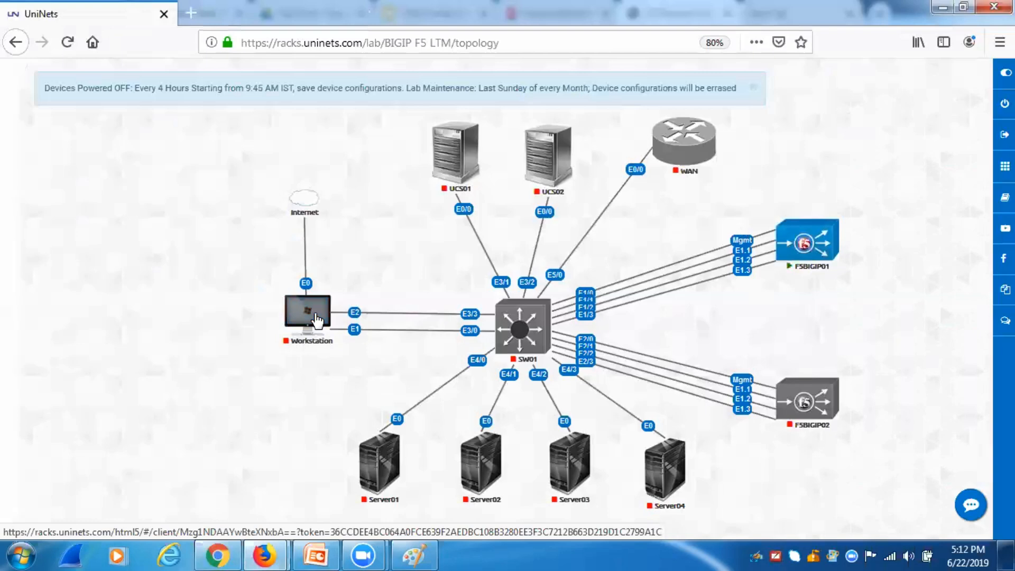
{"action": "right_click", "coordinate": [317, 320]}
{"action": "left_click", "coordinate": [335, 340]}
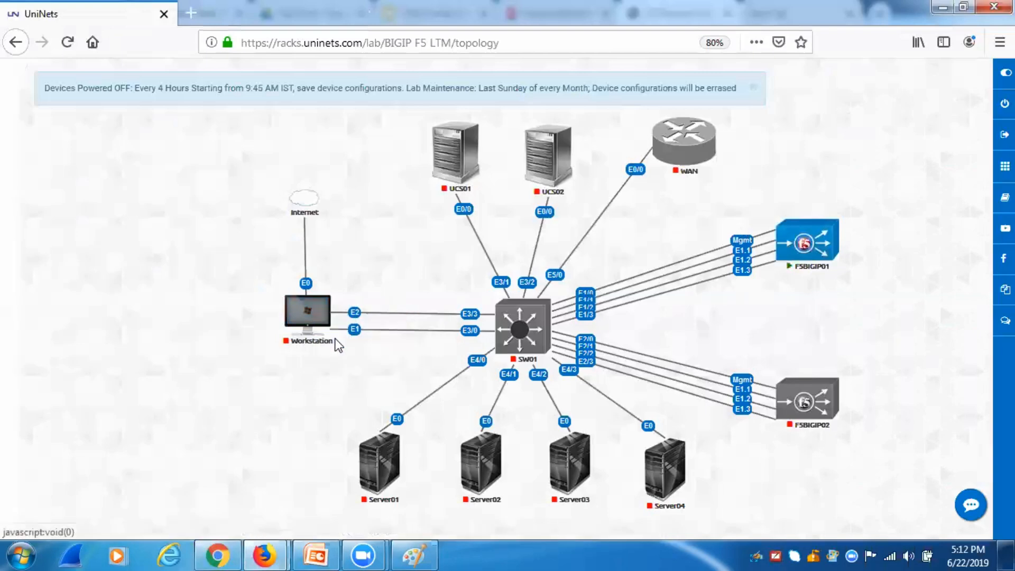
{"action": "right_click", "coordinate": [524, 321]}
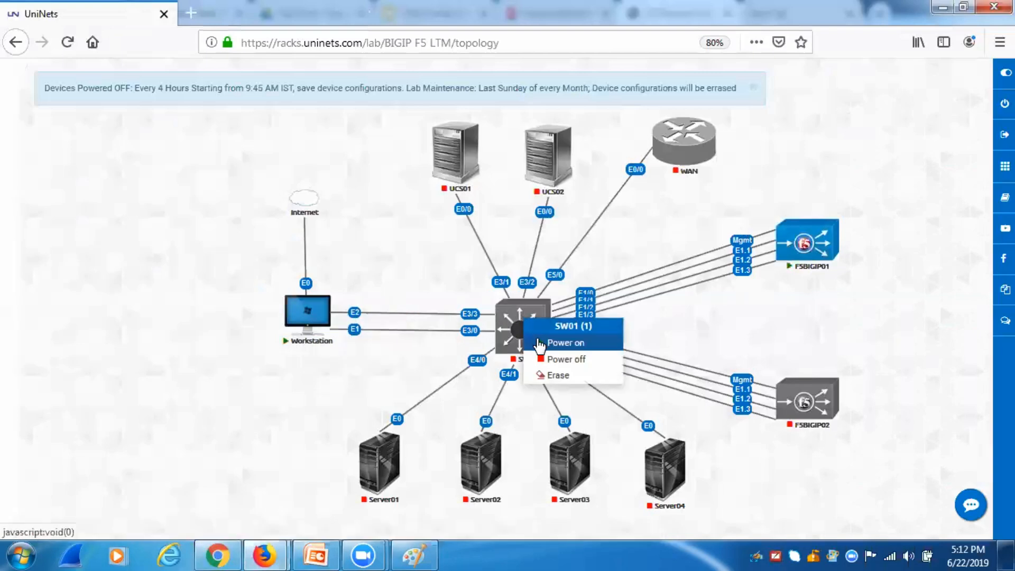
{"action": "left_click", "coordinate": [539, 344]}
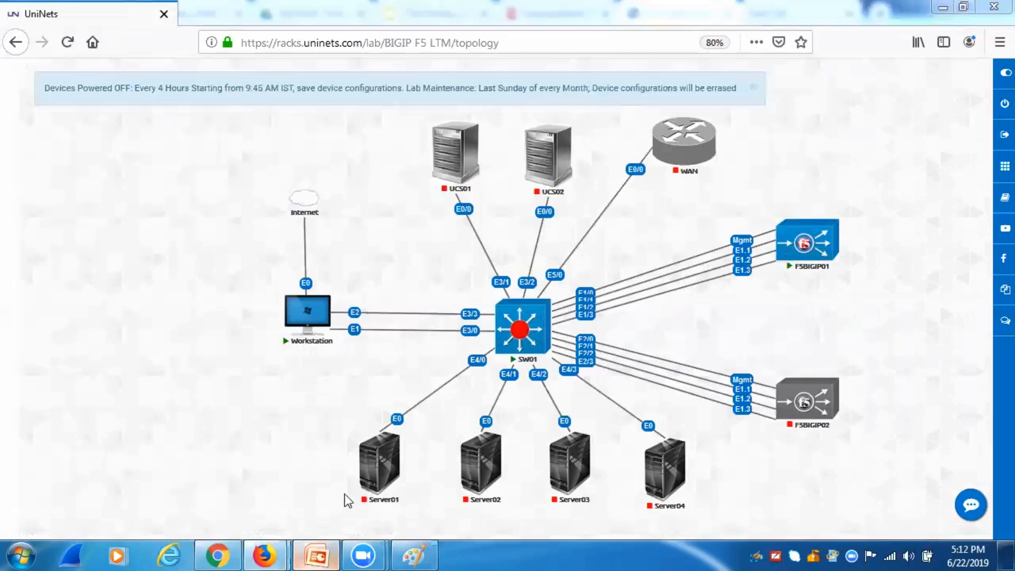
{"action": "left_click", "coordinate": [313, 553]}
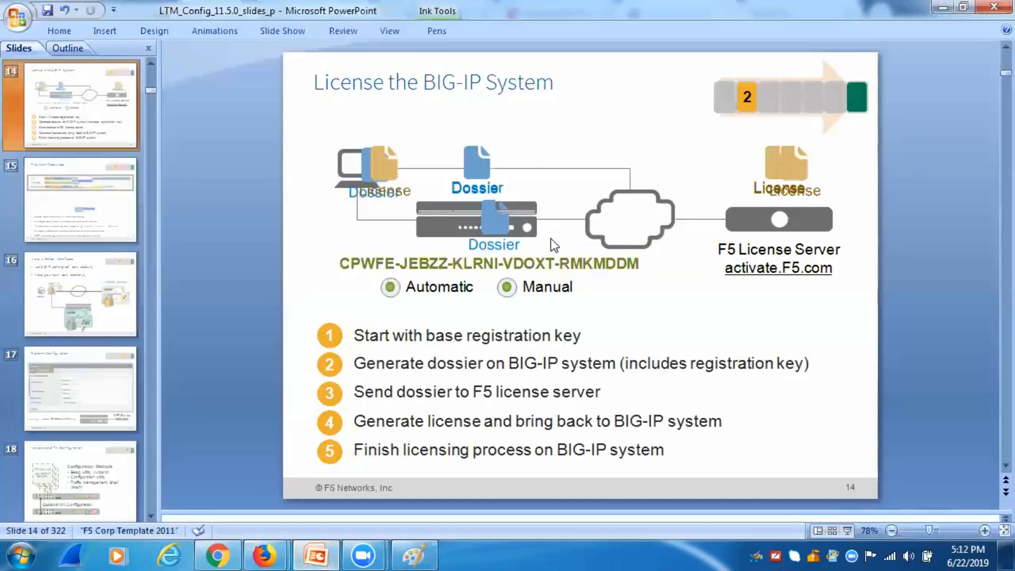
- Present slide 14, License the BIG-IP System, full screen and reveal step 2 about generating a dossier
{"action": "left_click", "coordinate": [848, 531]}
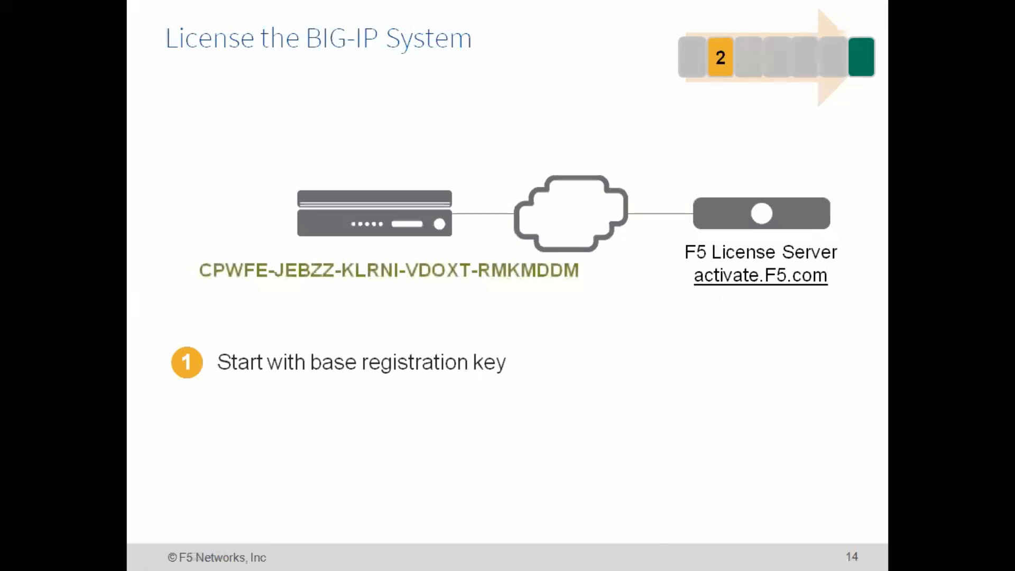
{"action": "key", "text": "Right"}
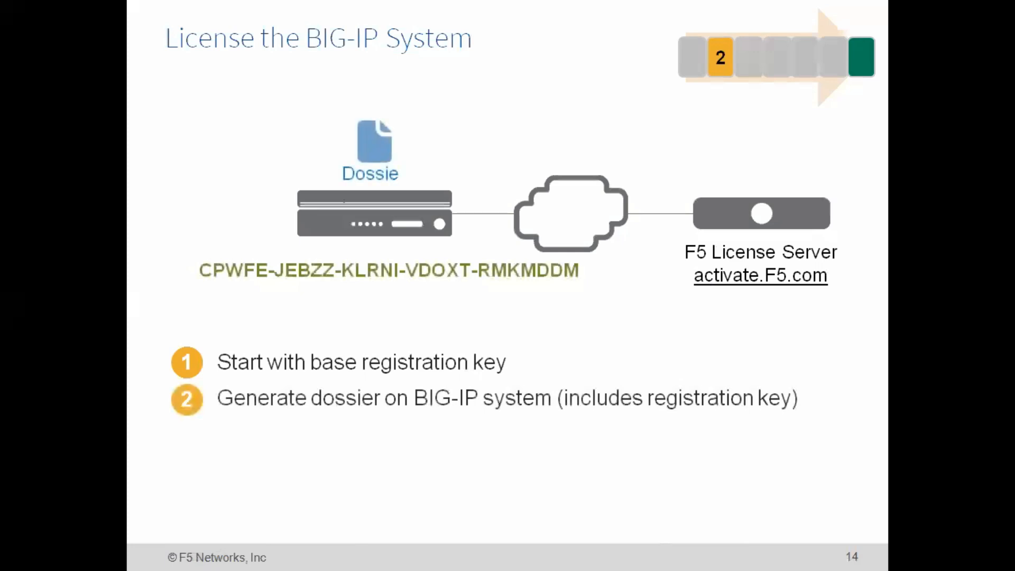
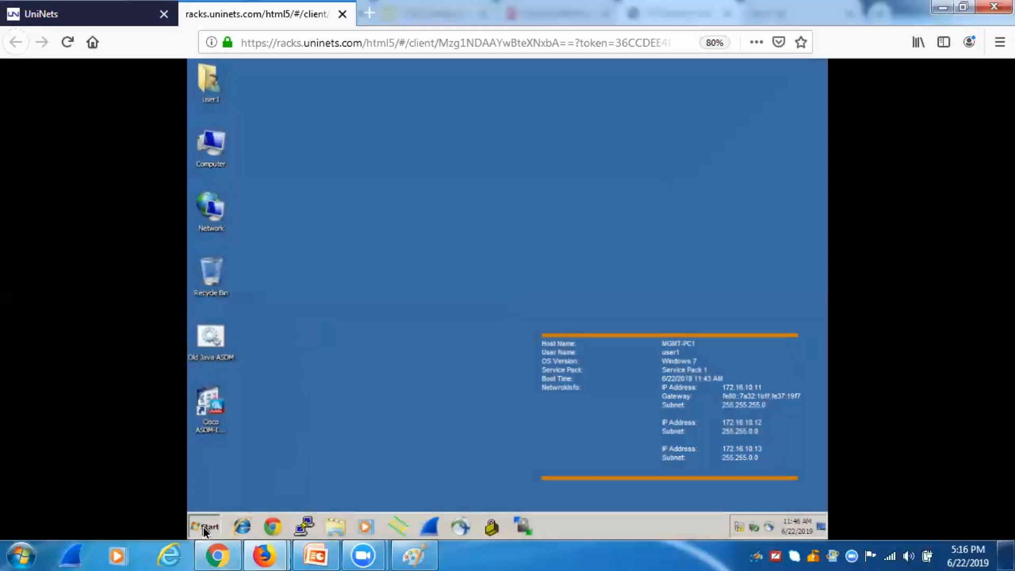
- Open Network Connections with ncpa.cpl, maximize it, and review Local Area Connection's address details
{"action": "type", "text": "ncpa.cpl"}
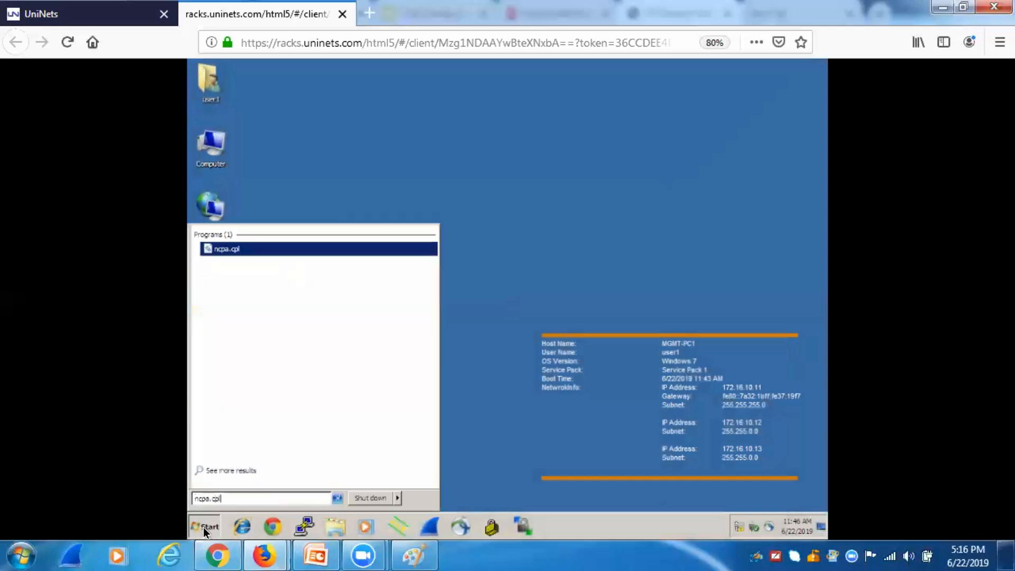
{"action": "key", "text": "Return"}
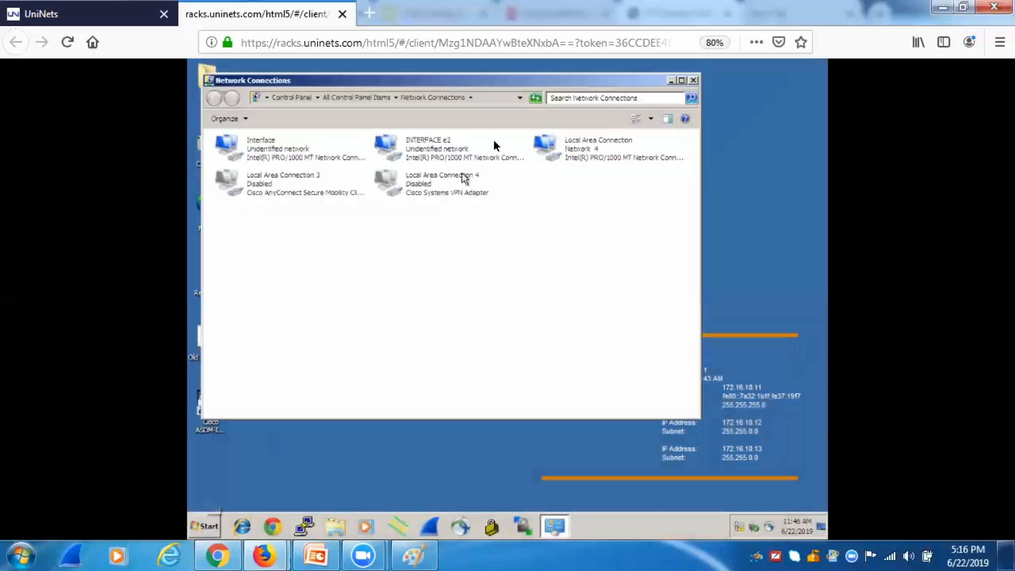
{"action": "double_click", "coordinate": [608, 78]}
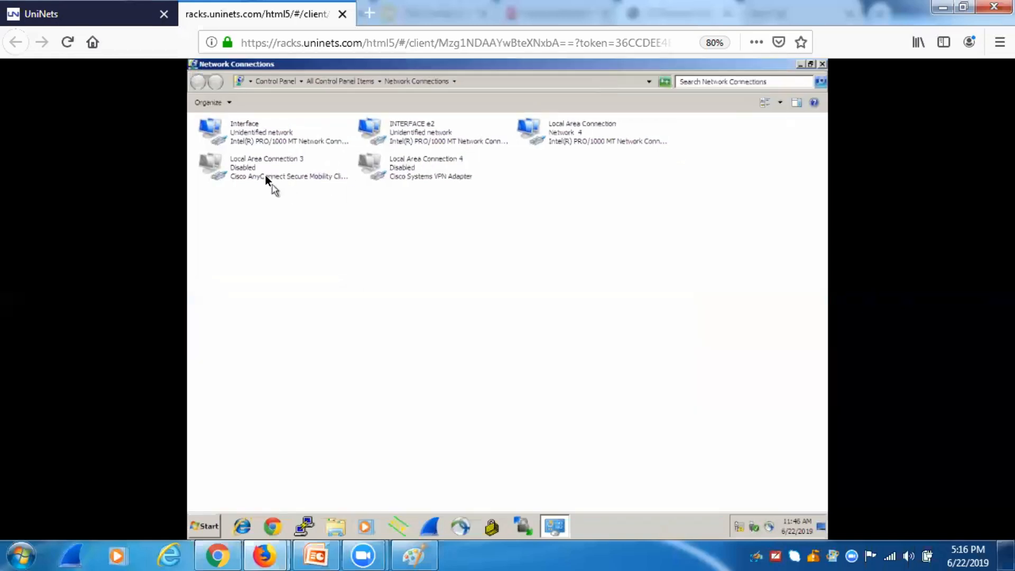
{"action": "double_click", "coordinate": [532, 131]}
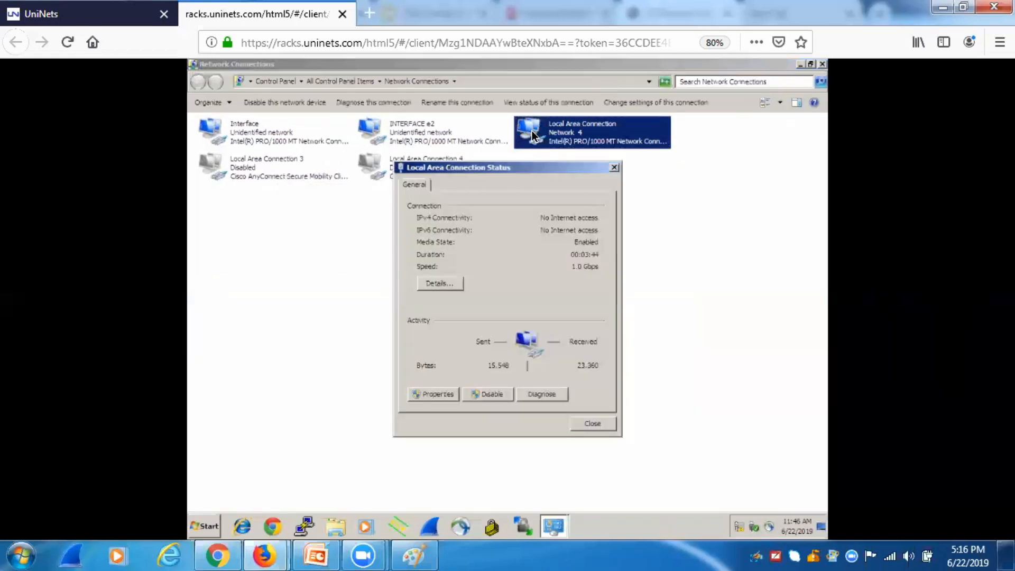
{"action": "left_click", "coordinate": [436, 282]}
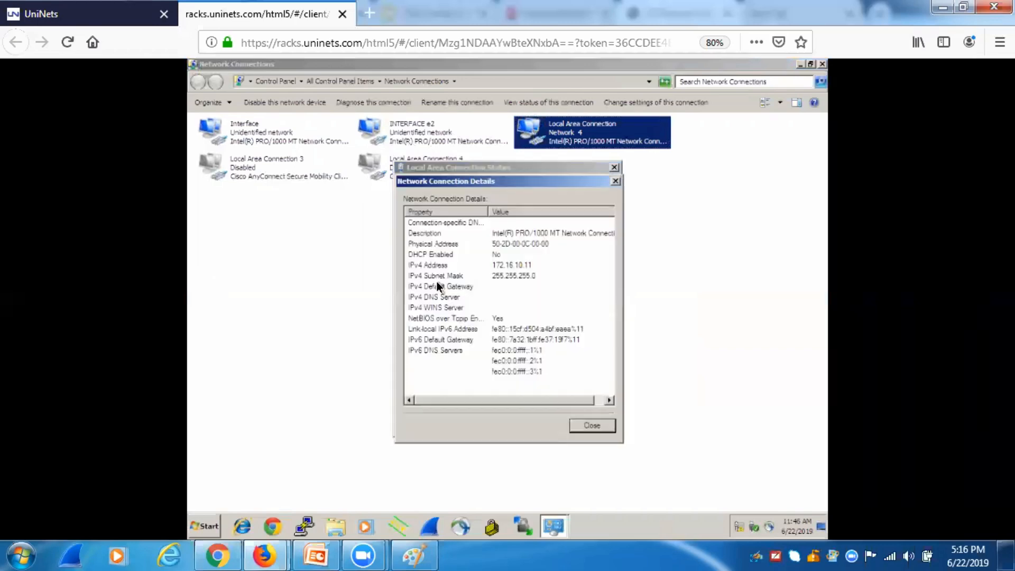
{"action": "left_click", "coordinate": [616, 183]}
{"action": "left_click", "coordinate": [614, 168]}
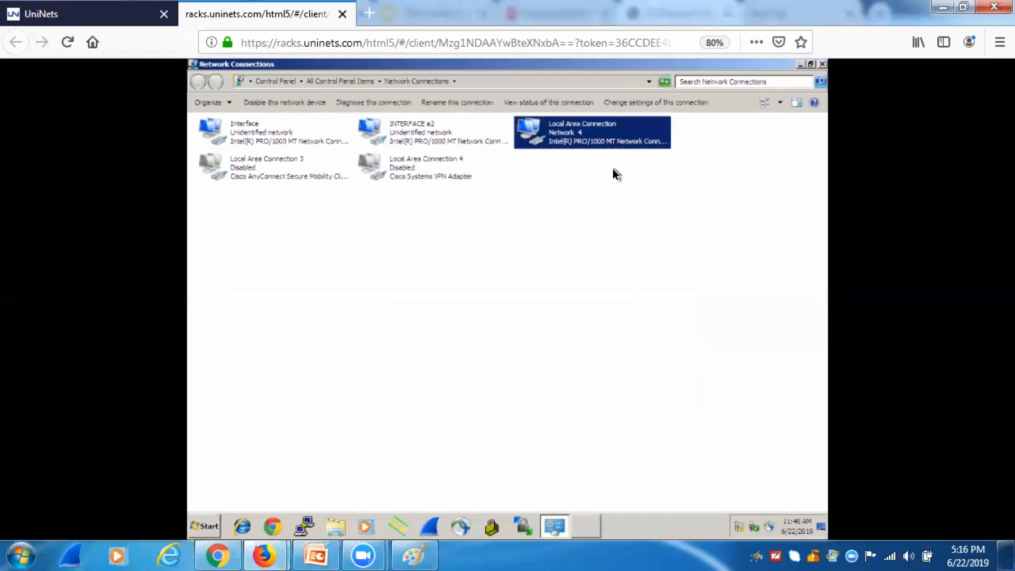
- Enable Local Area Connection 3 and Local Area Connection 4, then disable Local Area Connection 3 again
{"action": "left_click", "coordinate": [279, 167]}
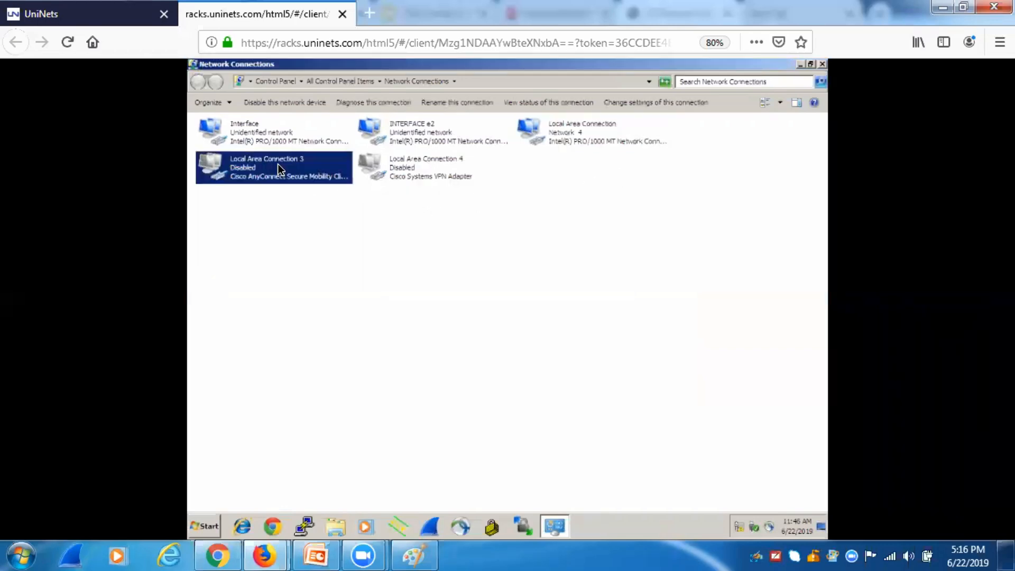
{"action": "right_click", "coordinate": [279, 166]}
{"action": "left_click", "coordinate": [288, 172]}
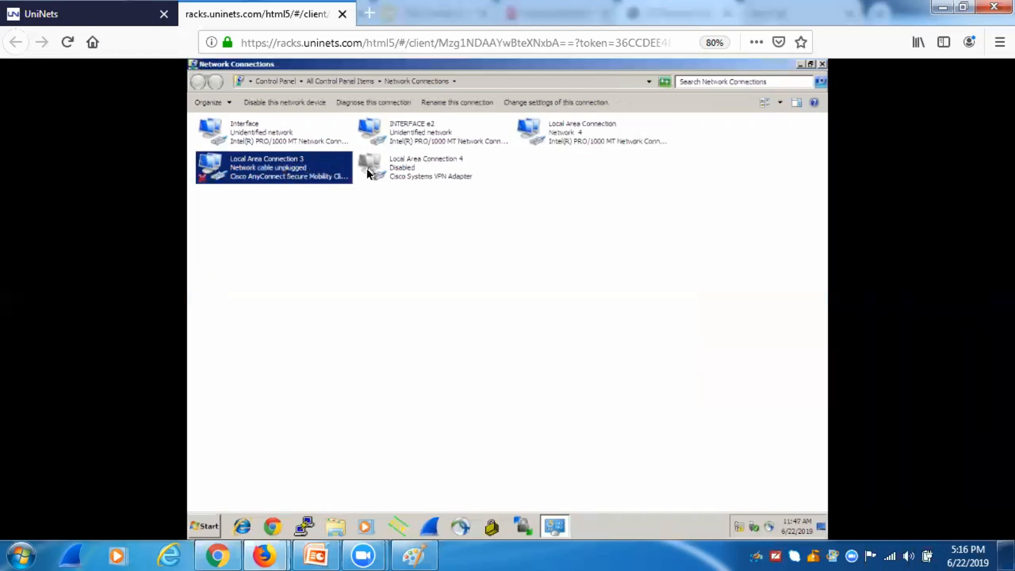
{"action": "right_click", "coordinate": [395, 166]}
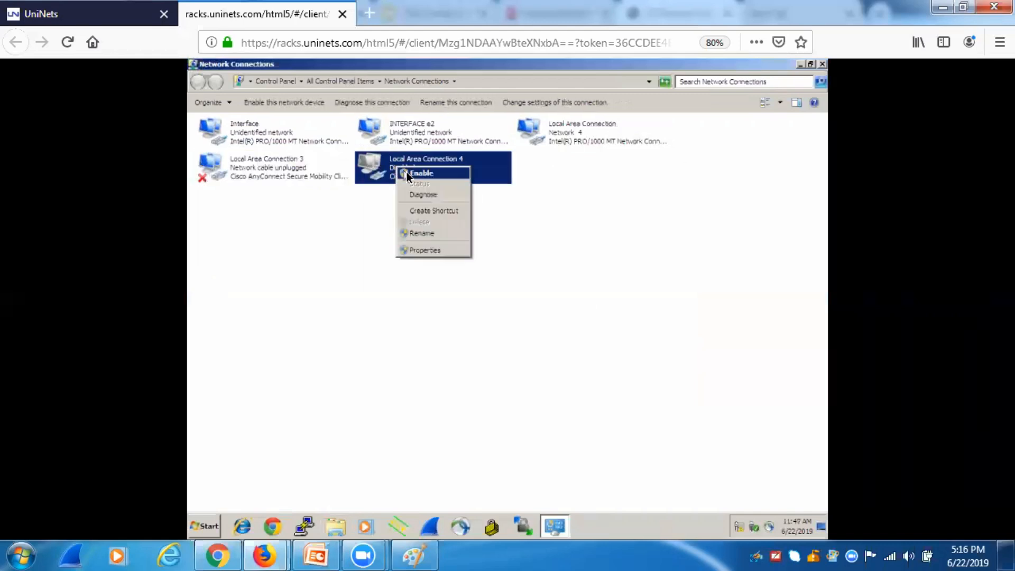
{"action": "left_click", "coordinate": [407, 173]}
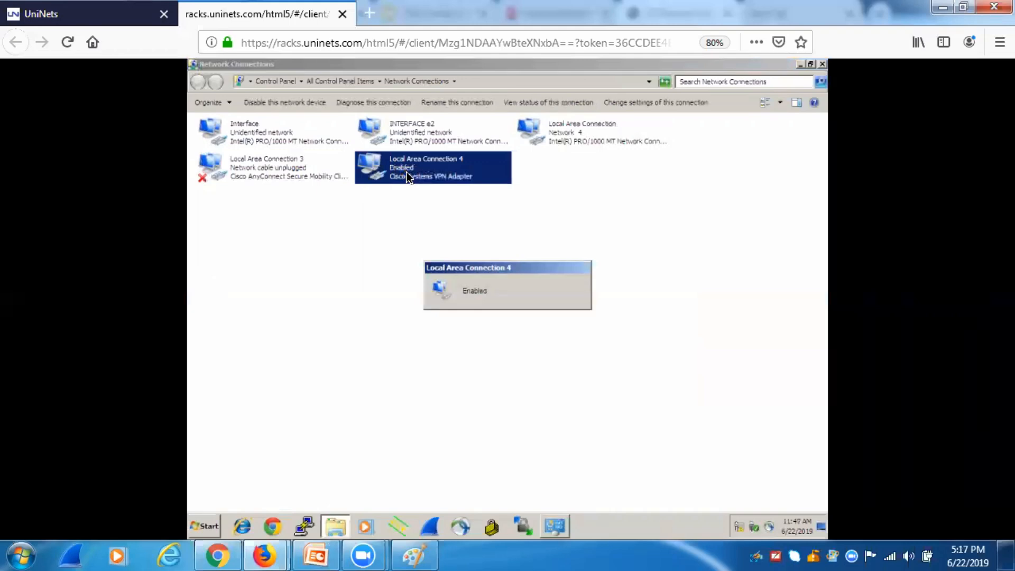
{"action": "left_click", "coordinate": [261, 162]}
{"action": "right_click", "coordinate": [262, 163]}
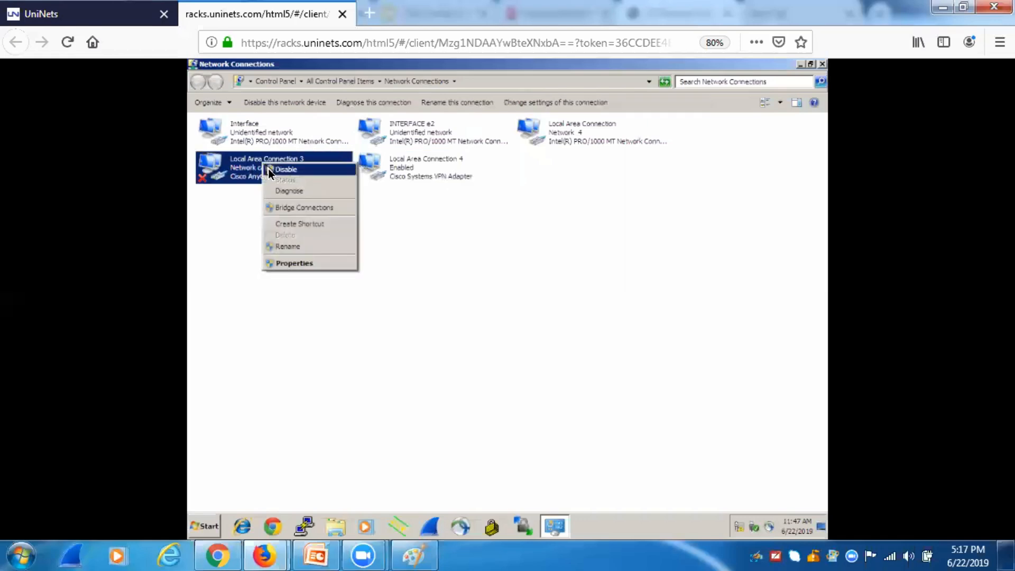
{"action": "left_click", "coordinate": [268, 169]}
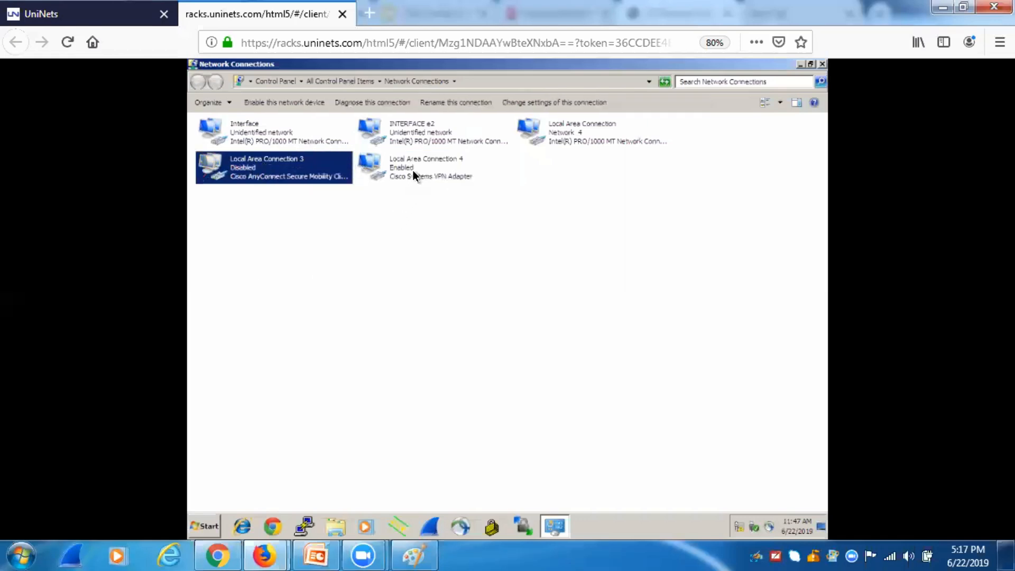
- Review the Interface connection's address details, showing static 172.16.10.12
{"action": "left_click", "coordinate": [290, 139]}
{"action": "double_click", "coordinate": [290, 139]}
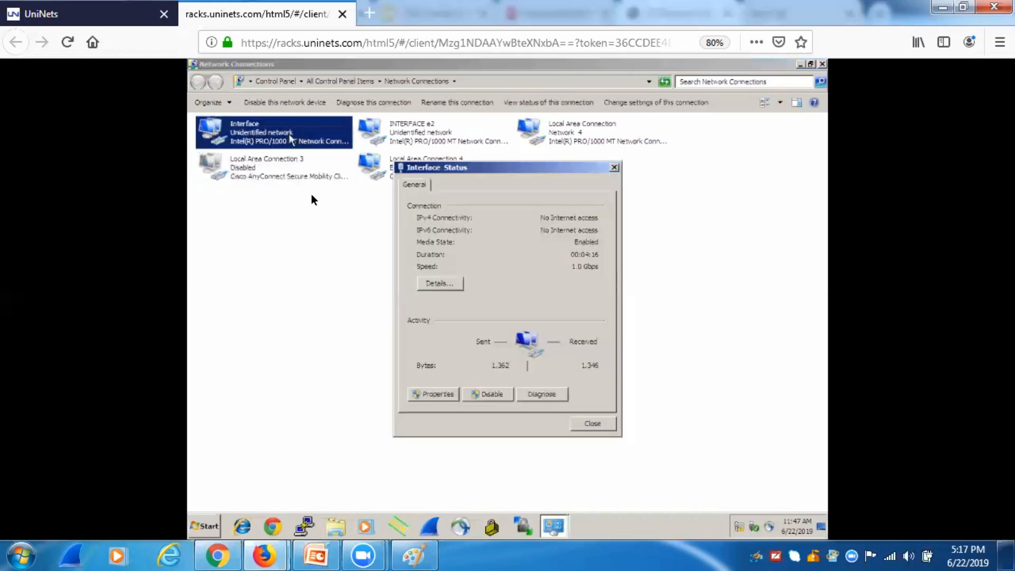
{"action": "left_click", "coordinate": [432, 281]}
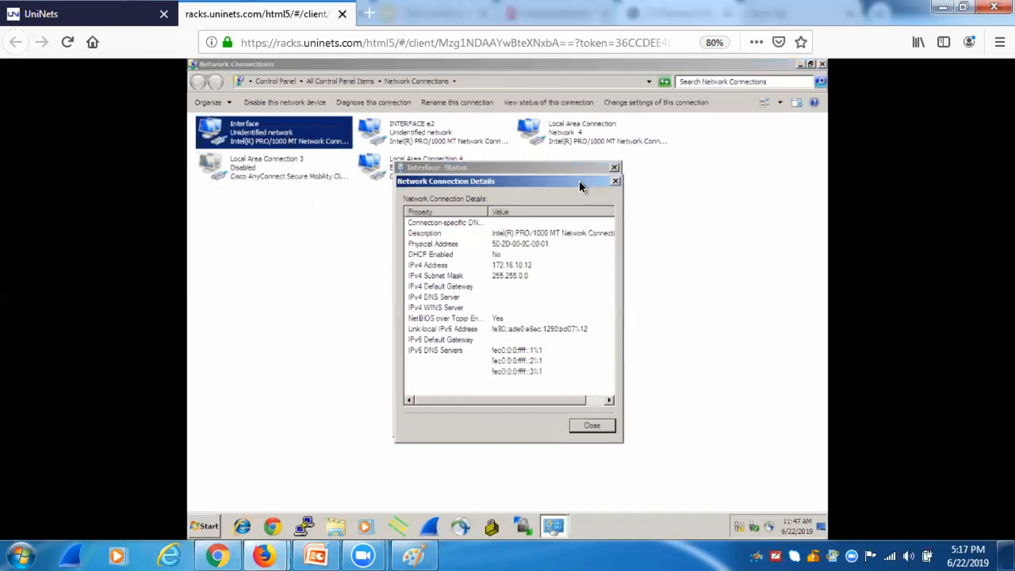
{"action": "left_click", "coordinate": [615, 181]}
- Set the Interface adapter's IPv4 settings to obtain an IP address automatically
{"action": "left_click", "coordinate": [437, 393]}
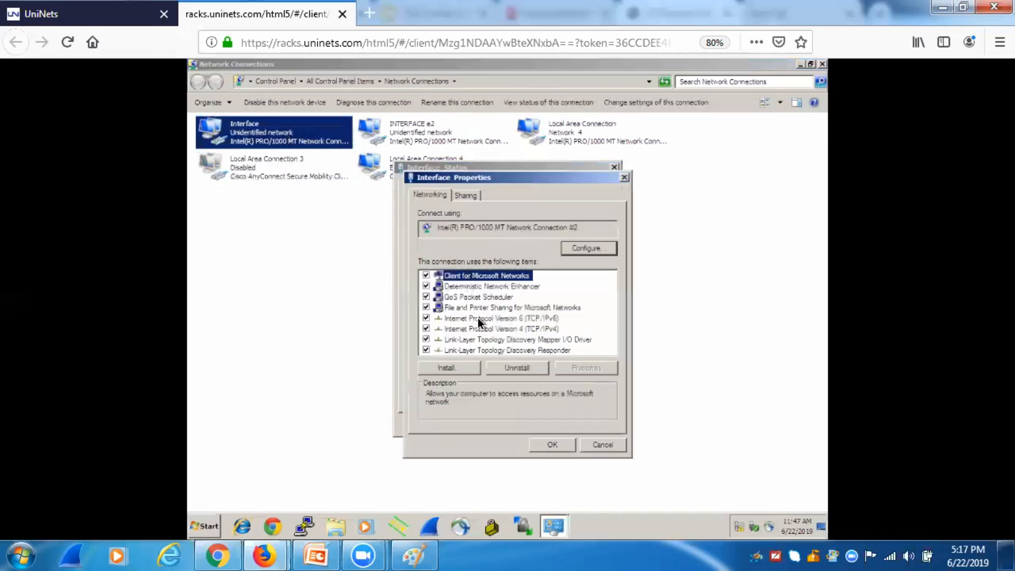
{"action": "double_click", "coordinate": [480, 327]}
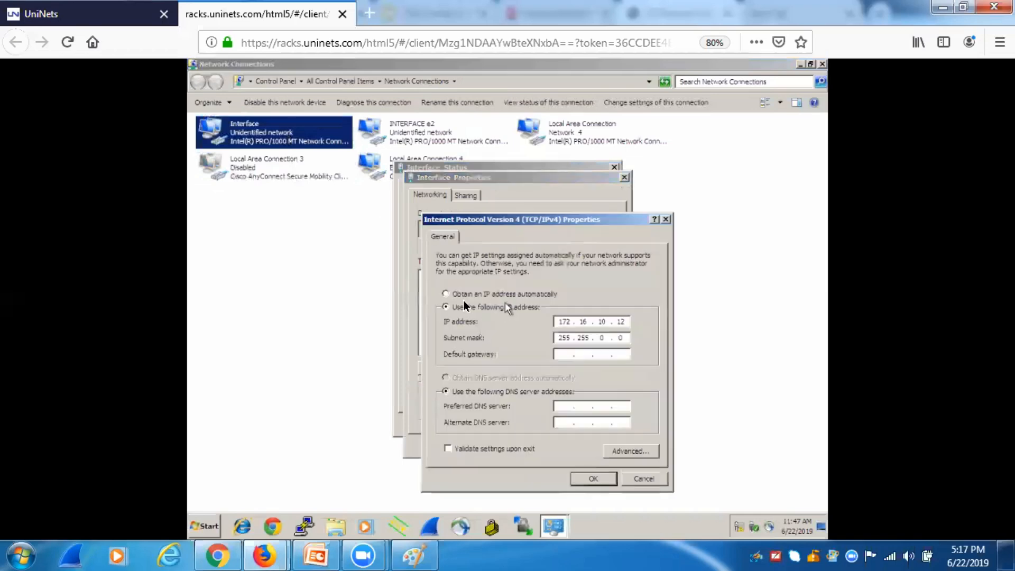
{"action": "left_click", "coordinate": [446, 295]}
{"action": "left_click", "coordinate": [604, 477]}
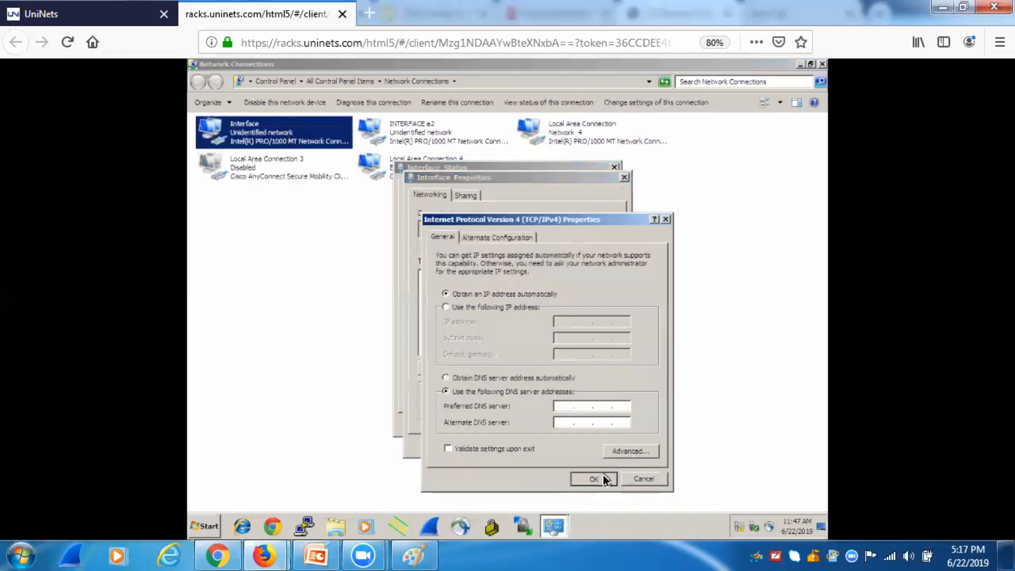
{"action": "left_click", "coordinate": [553, 443]}
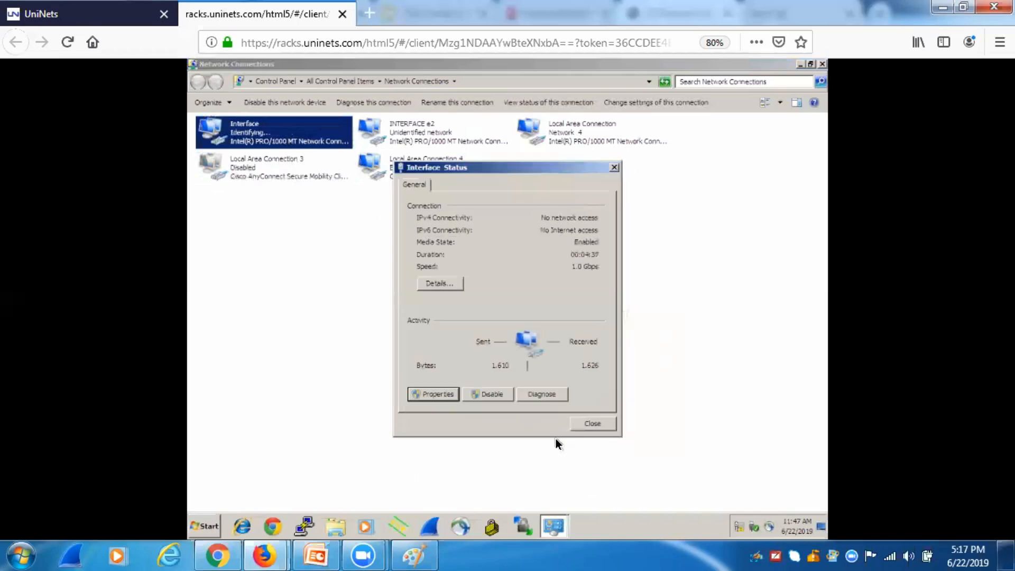
- Close the Interface status and review Local Area Connection's address details
{"action": "left_click", "coordinate": [579, 423]}
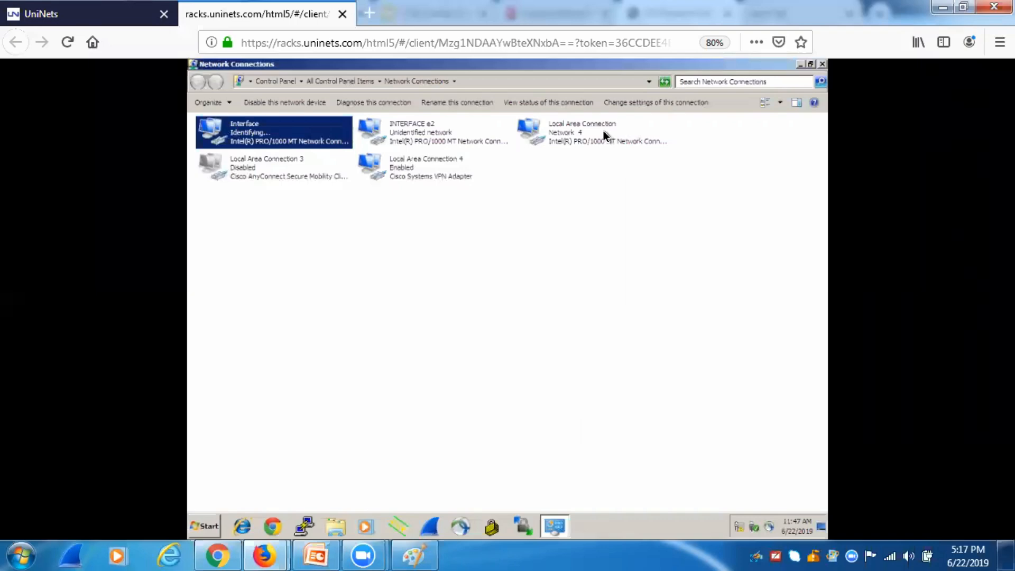
{"action": "double_click", "coordinate": [604, 133]}
{"action": "left_click", "coordinate": [454, 283]}
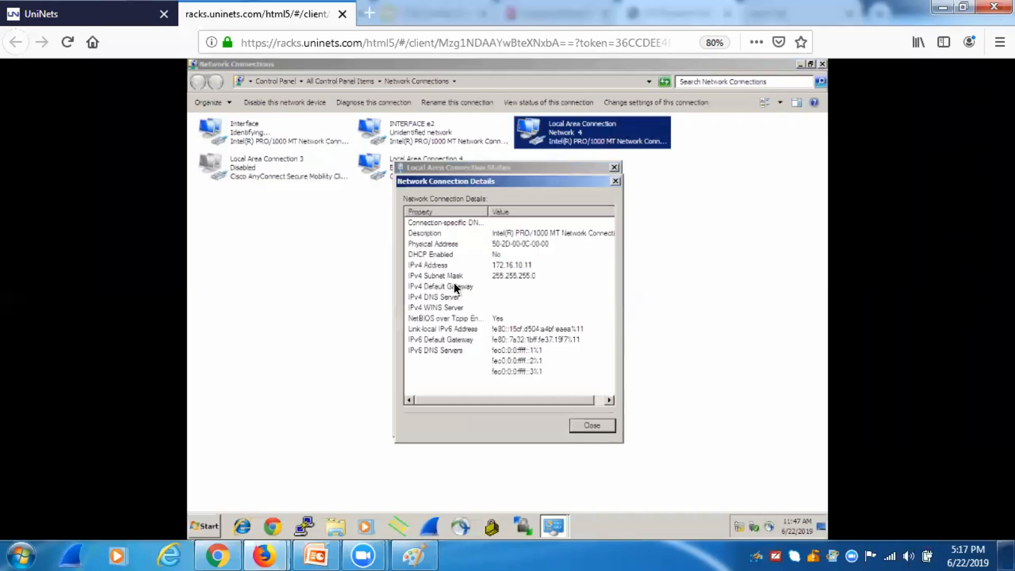
{"action": "left_click", "coordinate": [615, 181]}
{"action": "left_click", "coordinate": [614, 168]}
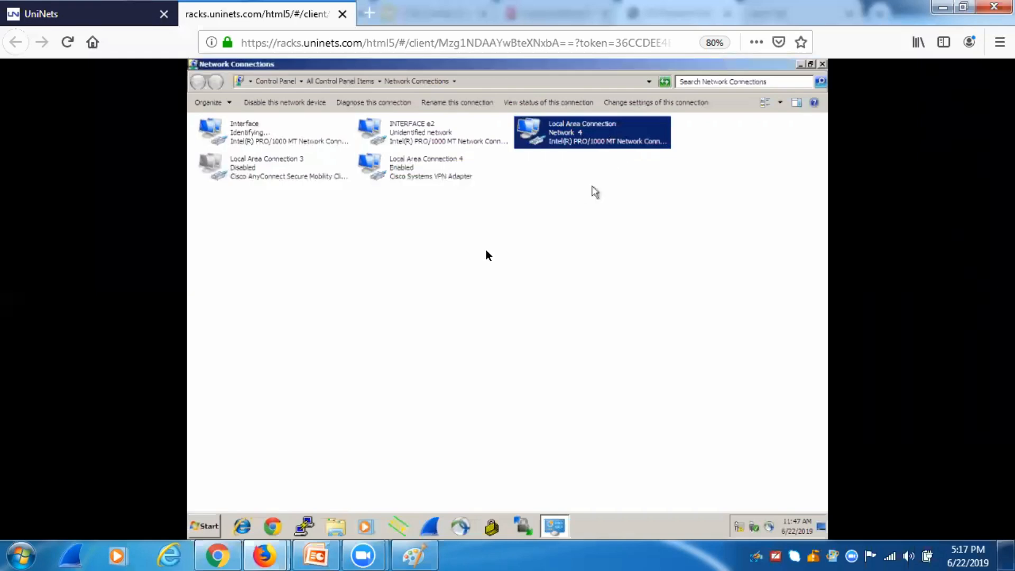
- Set Local Area Connection's IPv4 settings to obtain an IP address automatically
{"action": "right_click", "coordinate": [565, 130]}
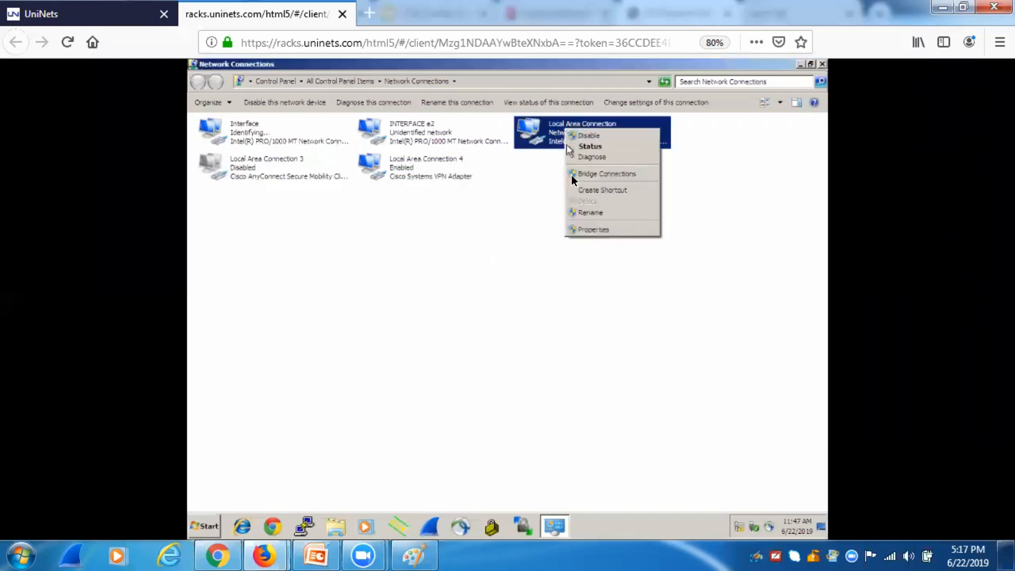
{"action": "left_click", "coordinate": [582, 230]}
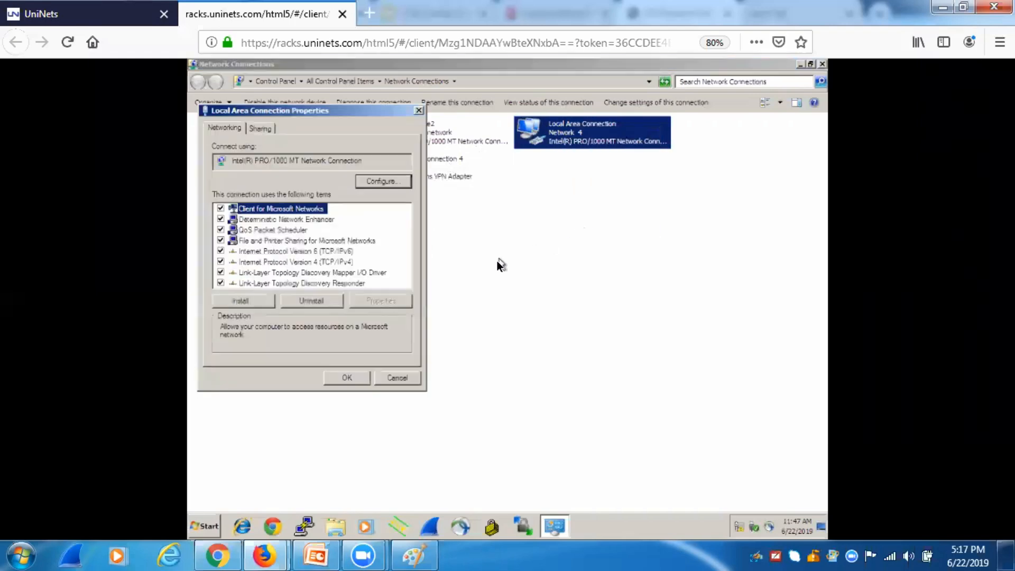
{"action": "left_click", "coordinate": [325, 262]}
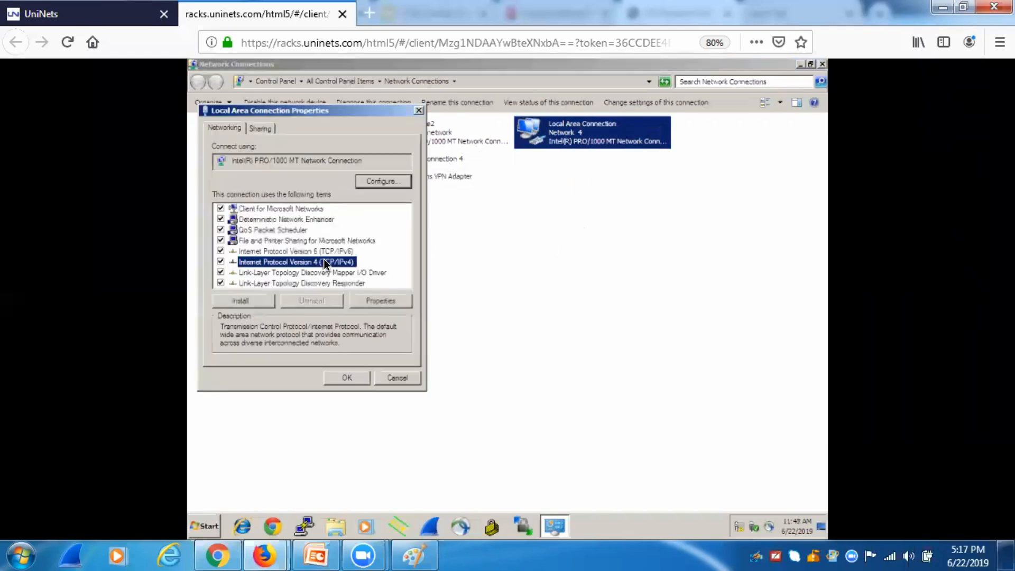
{"action": "double_click", "coordinate": [323, 262]}
{"action": "left_click", "coordinate": [241, 227]}
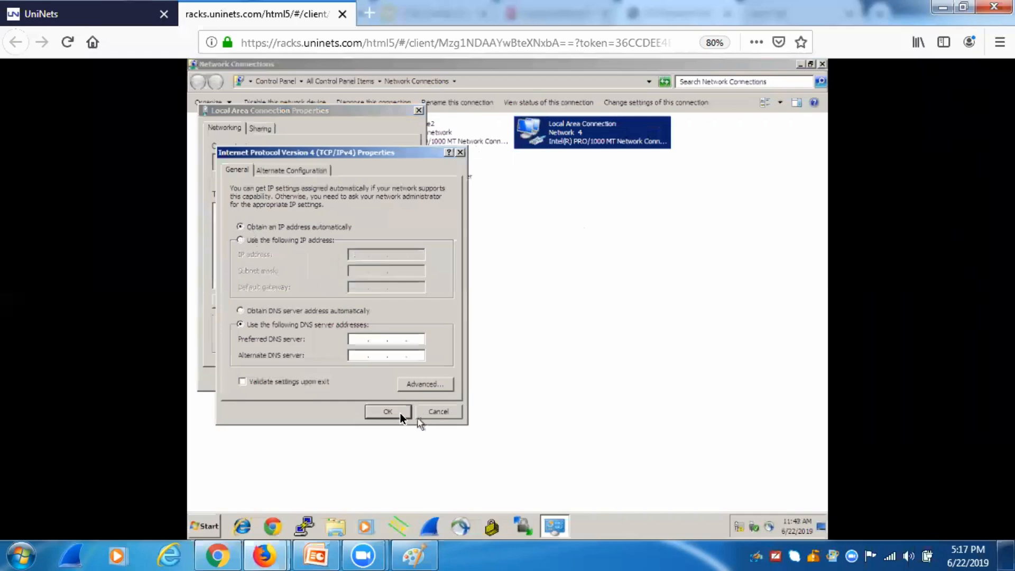
{"action": "left_click", "coordinate": [403, 411]}
{"action": "left_click", "coordinate": [345, 378]}
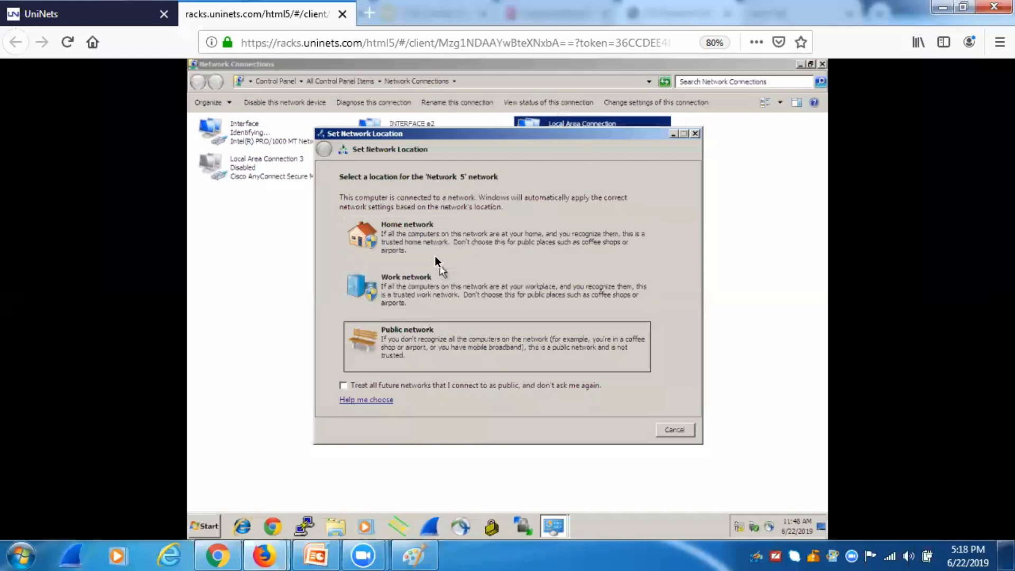
- Dismiss the network location prompt and confirm Local Area Connection's IPv4 address 192.168.1.79
{"action": "left_click", "coordinate": [674, 430]}
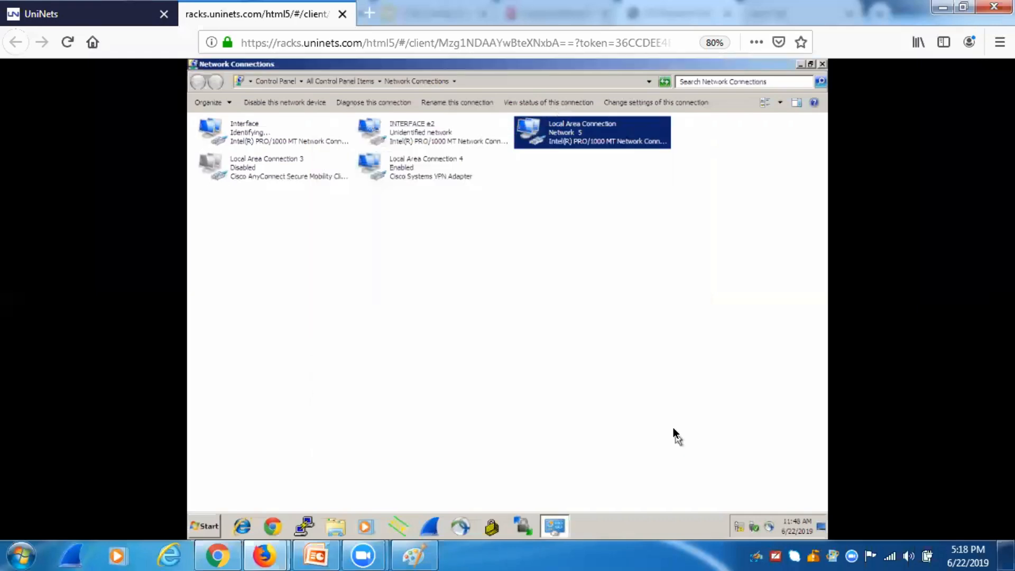
{"action": "double_click", "coordinate": [566, 145]}
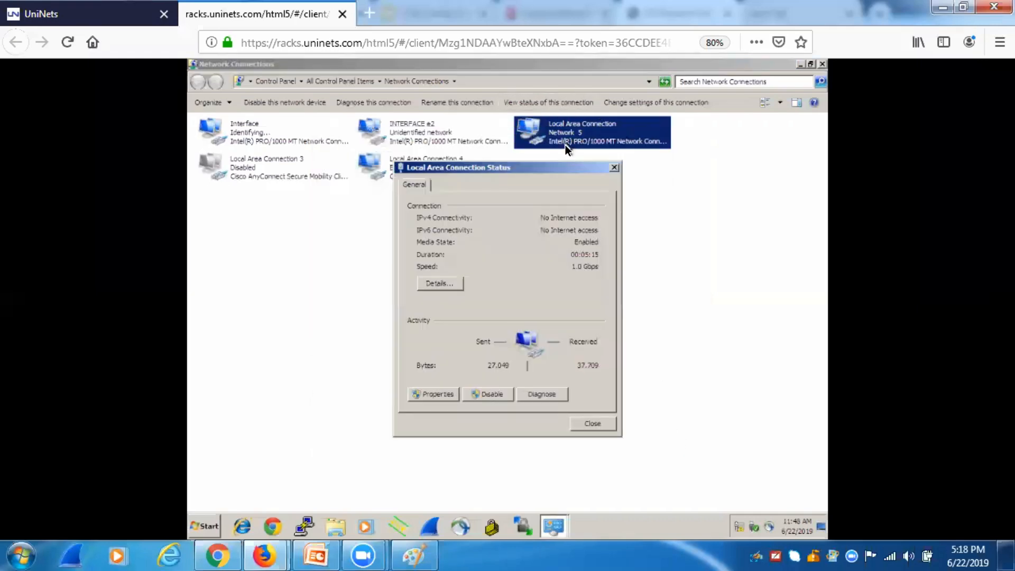
{"action": "left_click", "coordinate": [439, 286]}
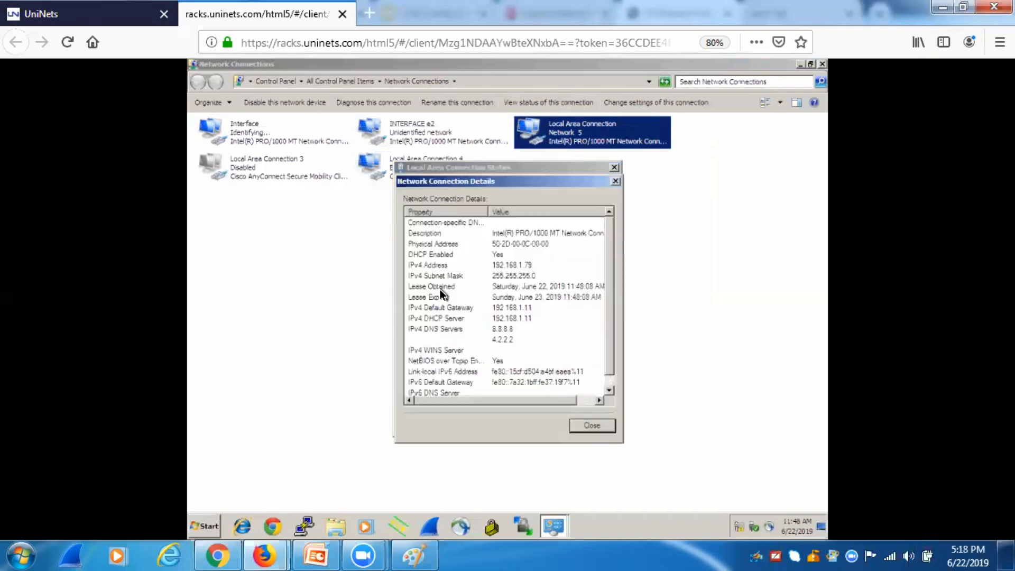
{"action": "left_click", "coordinate": [616, 182]}
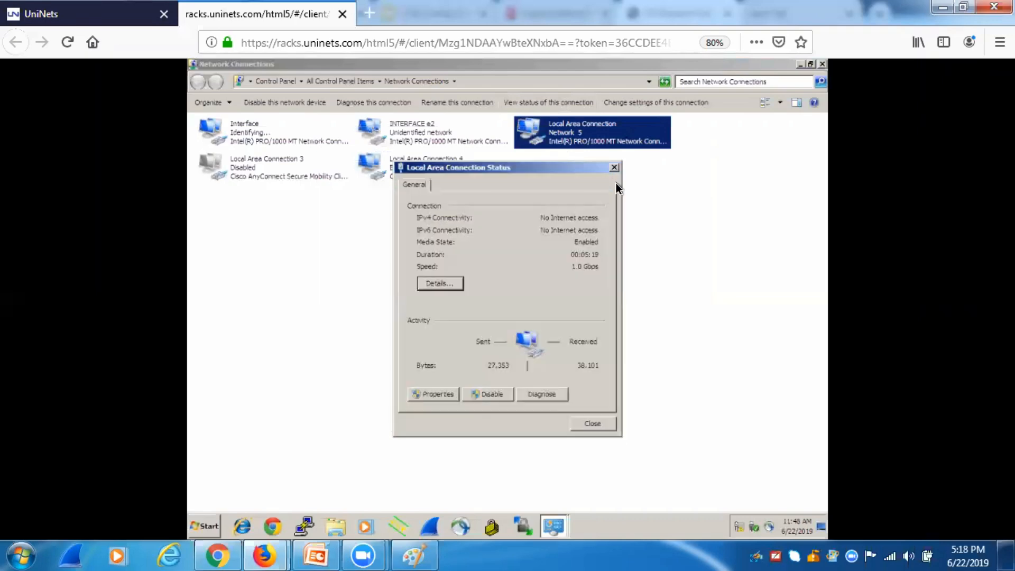
{"action": "left_click", "coordinate": [614, 168]}
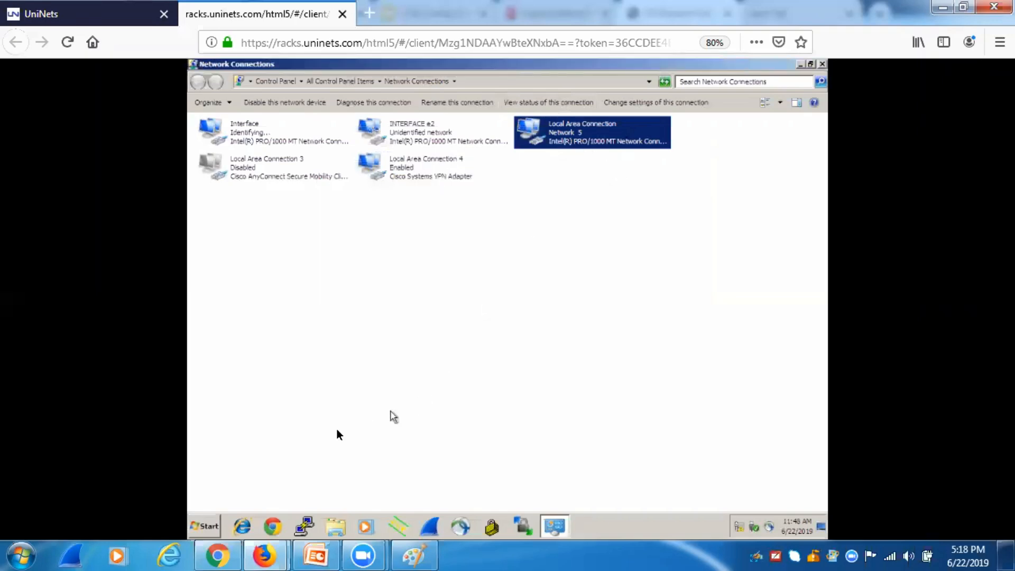
{"action": "left_click", "coordinate": [273, 526]}
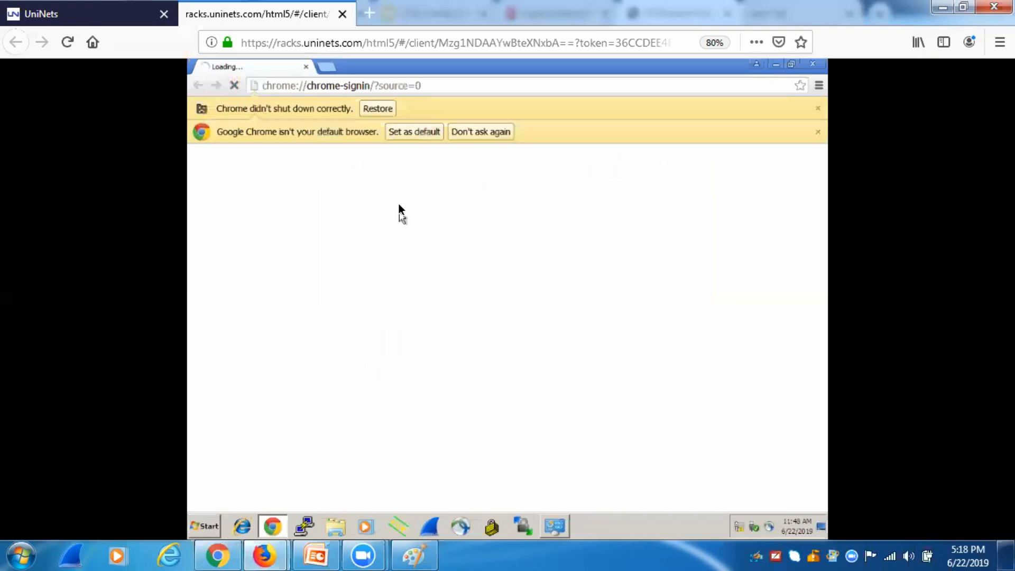
{"action": "left_click", "coordinate": [328, 65]}
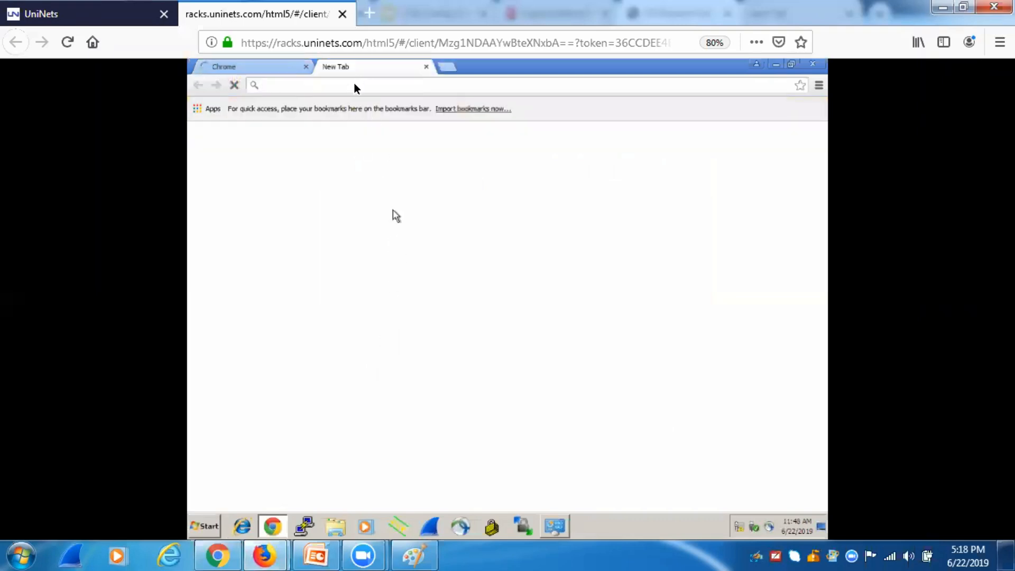
{"action": "type", "text": "https://172.16.10.10"}
{"action": "key", "text": "Return"}
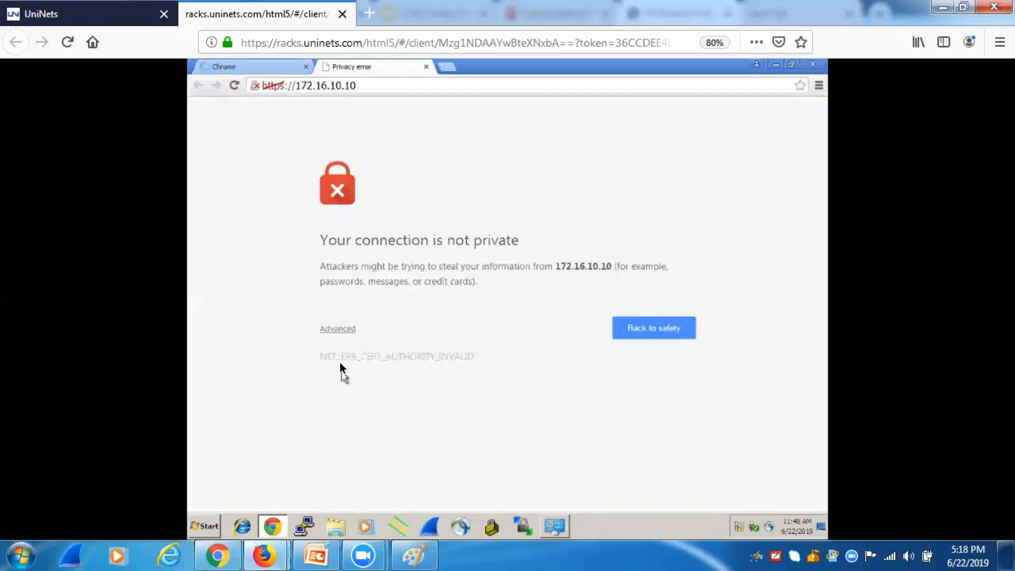
{"action": "left_click", "coordinate": [336, 328]}
{"action": "left_click", "coordinate": [369, 432]}
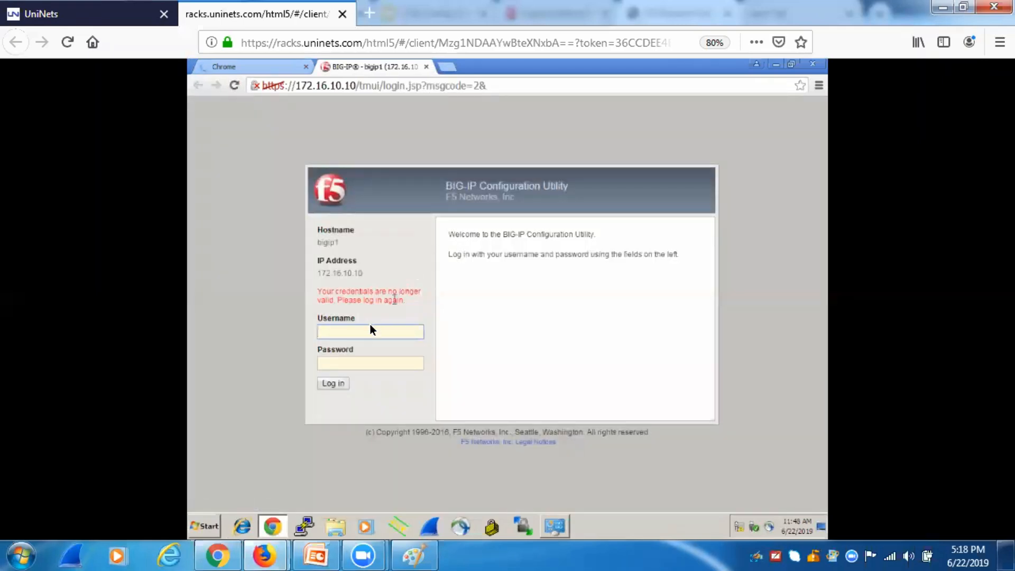
- Sign in to the BIG-IP Configuration Utility with the admin username and its password
{"action": "key", "text": "Tab"}
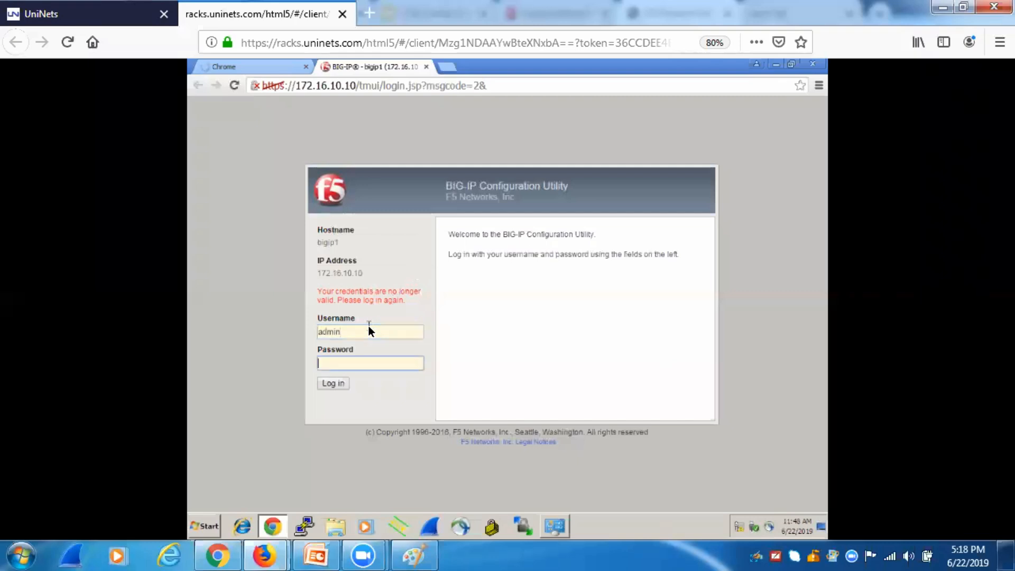
{"action": "key", "text": "Return"}
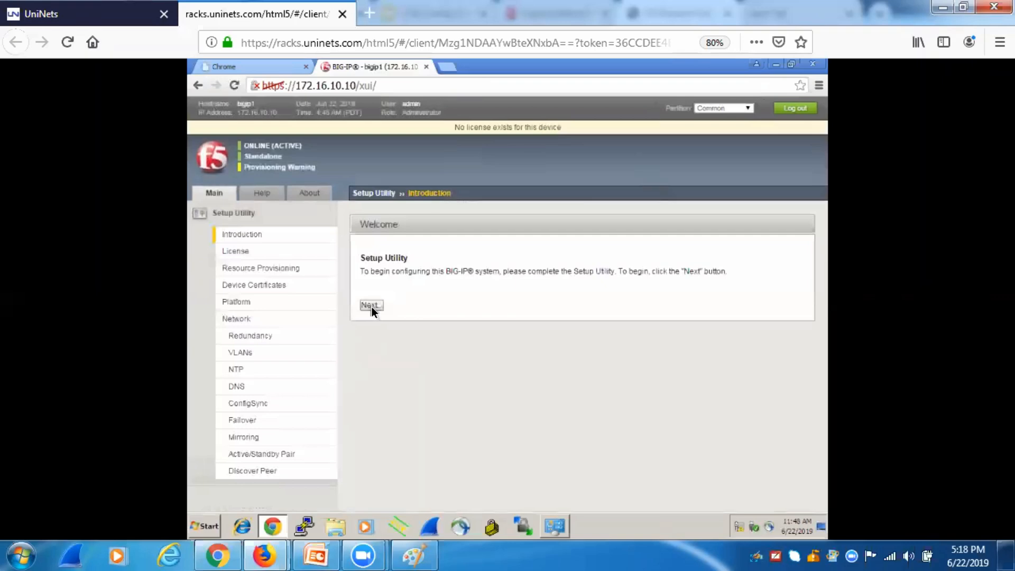
- Move from the Setup Utility Introduction to the License page and start activation
{"action": "left_click", "coordinate": [371, 307]}
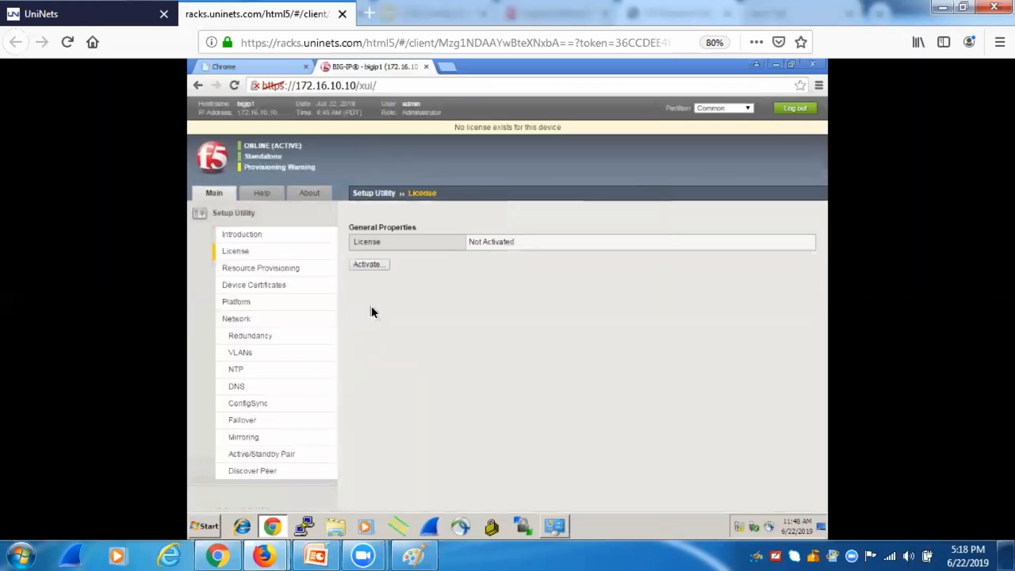
{"action": "left_click", "coordinate": [380, 265]}
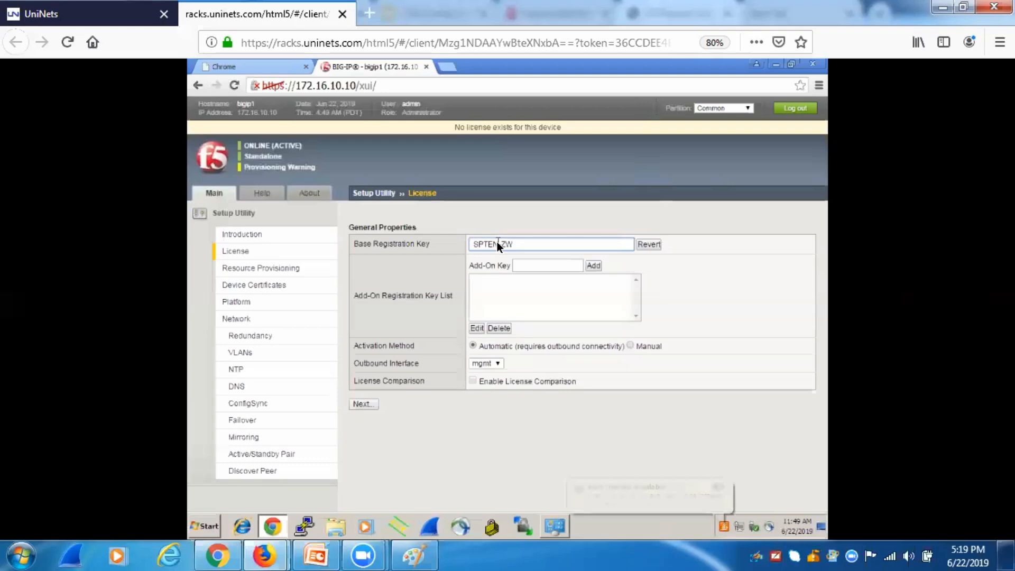
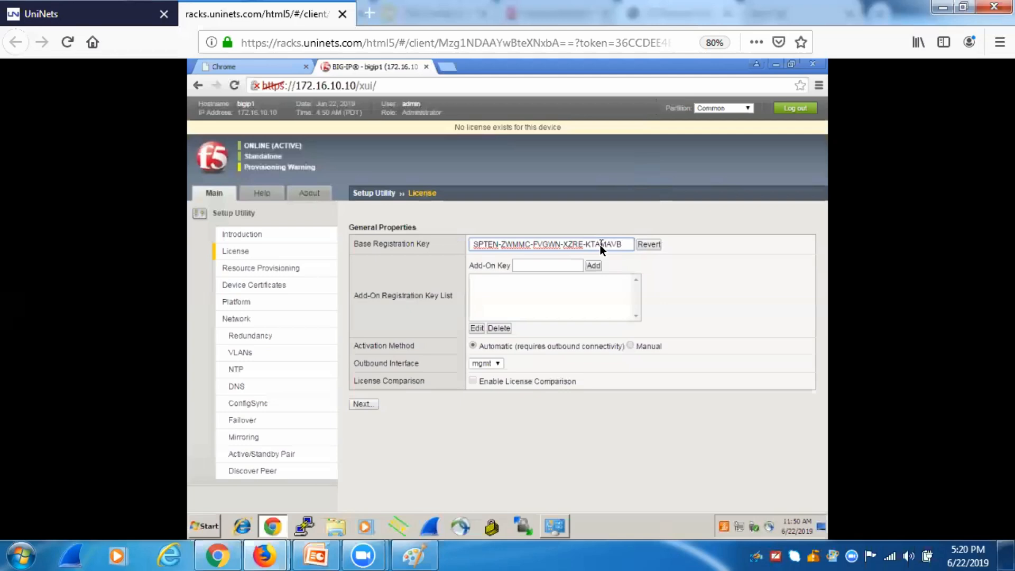
- Finish typing the full base registration key into the License form
{"action": "left_click", "coordinate": [681, 278]}
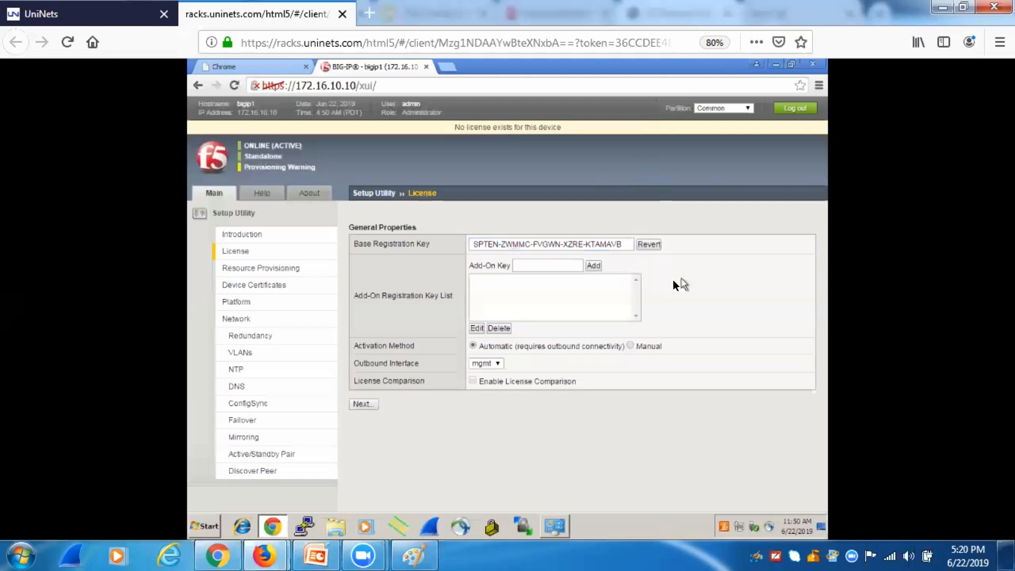
- Launch Notepad from the Start search, then return to Chrome and select the registration key
{"action": "left_click", "coordinate": [199, 532]}
{"action": "type", "text": "note"}
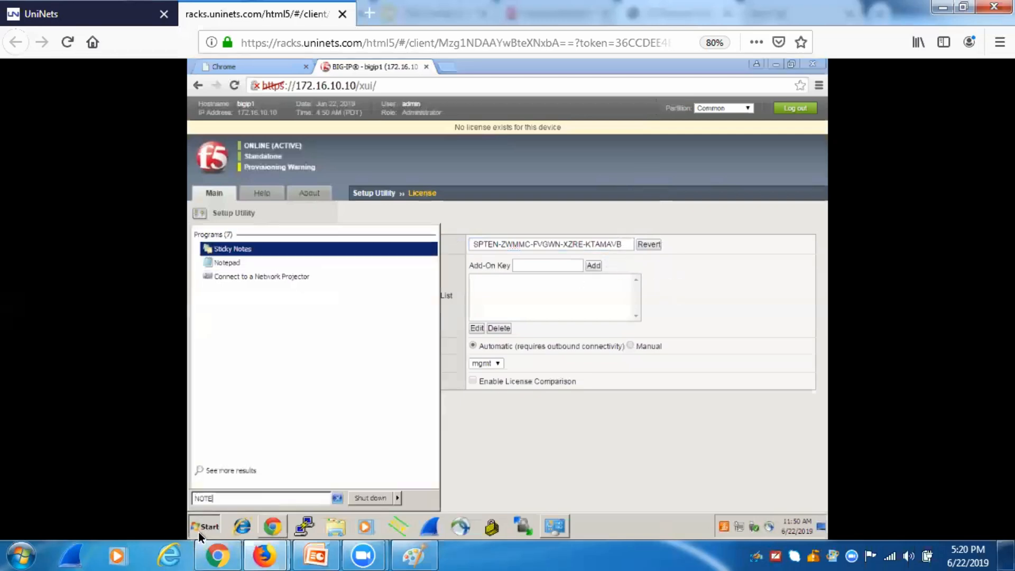
{"action": "key", "text": "Return"}
{"action": "left_click", "coordinate": [753, 207]}
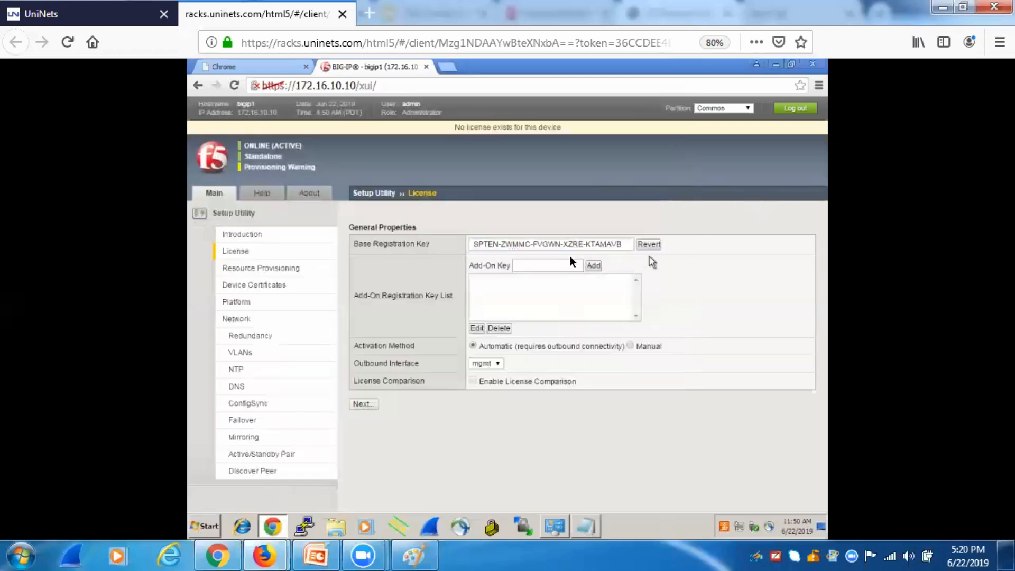
{"action": "triple_click", "coordinate": [573, 245]}
{"action": "key", "text": "ctrl+c"}
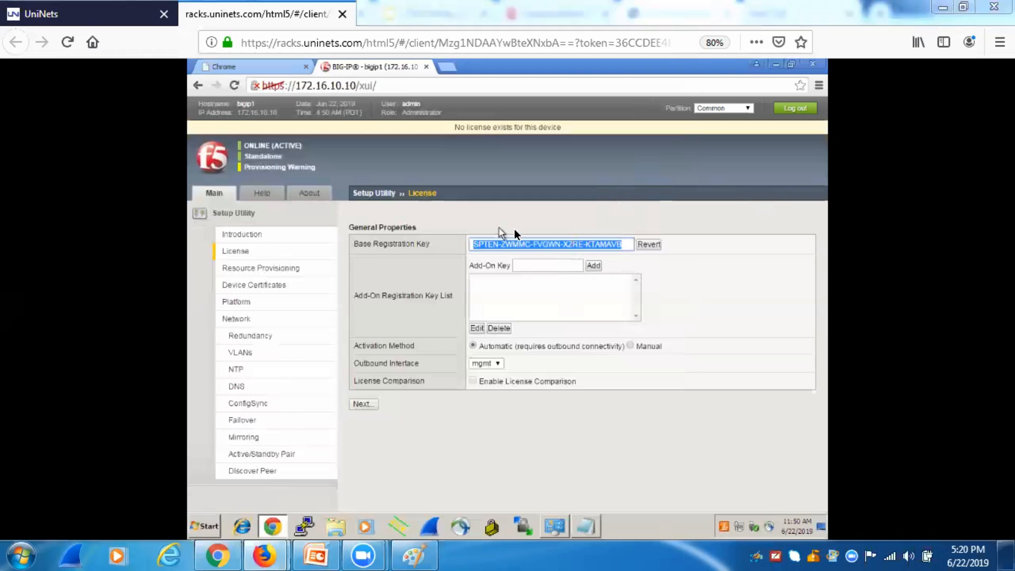
{"action": "left_click", "coordinate": [682, 274]}
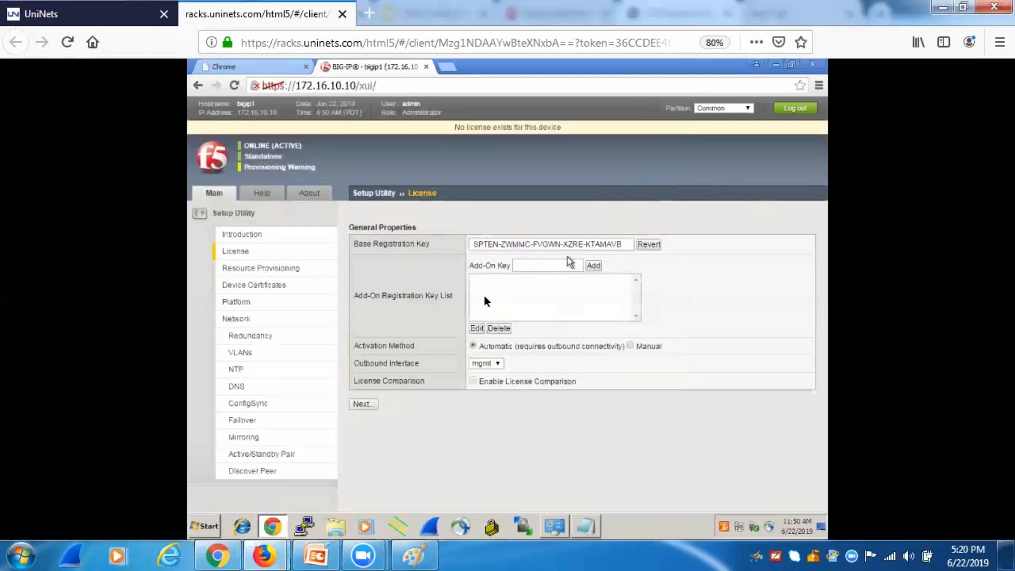
- Insert the missing G into the rejected registration key and resubmit it for activation
{"action": "left_click", "coordinate": [364, 404]}
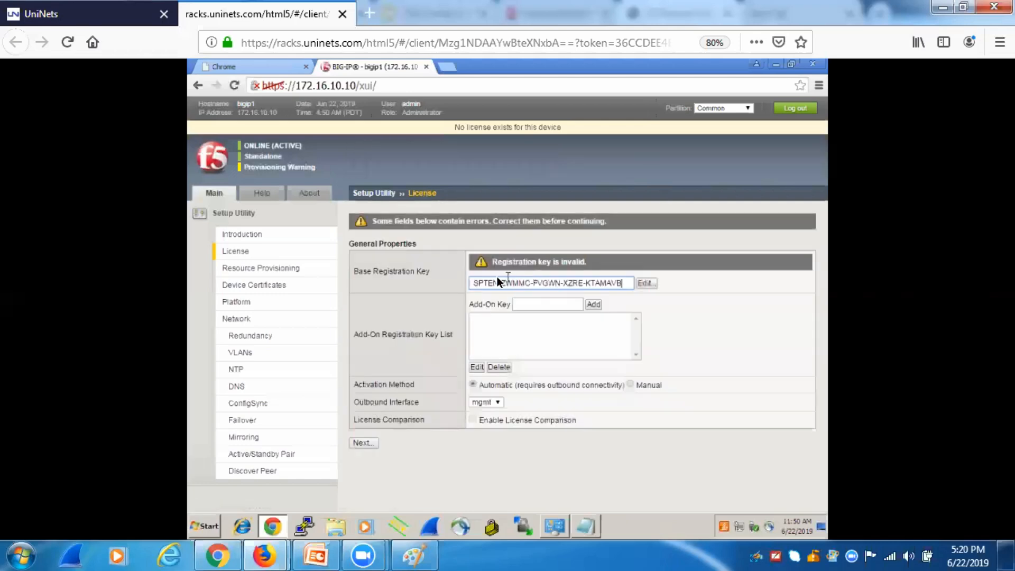
{"action": "left_click", "coordinate": [478, 282]}
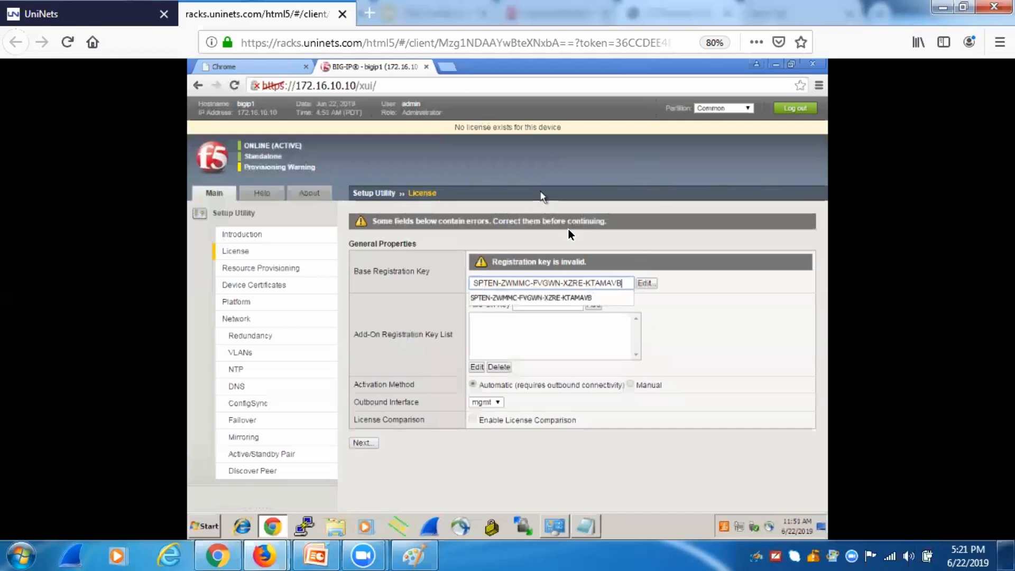
{"action": "left_click", "coordinate": [586, 283]}
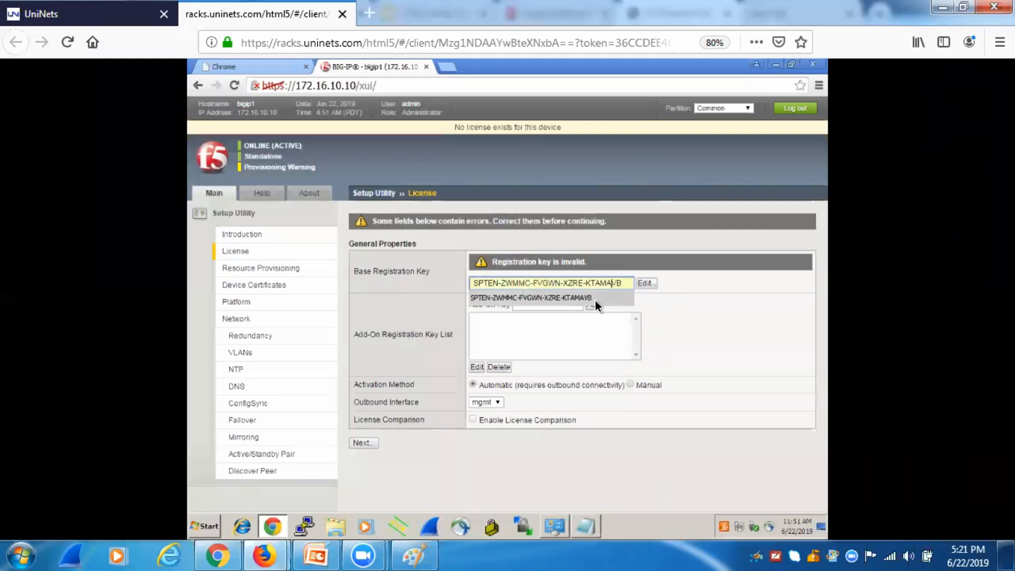
{"action": "key", "text": "Left"}
{"action": "key", "text": "Left"}
{"action": "key", "text": "Left"}
{"action": "key", "text": "Left"}
{"action": "key", "text": "Left"}
{"action": "key", "text": "Left"}
{"action": "key", "text": "Right"}
{"action": "key", "text": "Right"}
{"action": "key", "text": "Right"}
{"action": "type", "text": "G"}
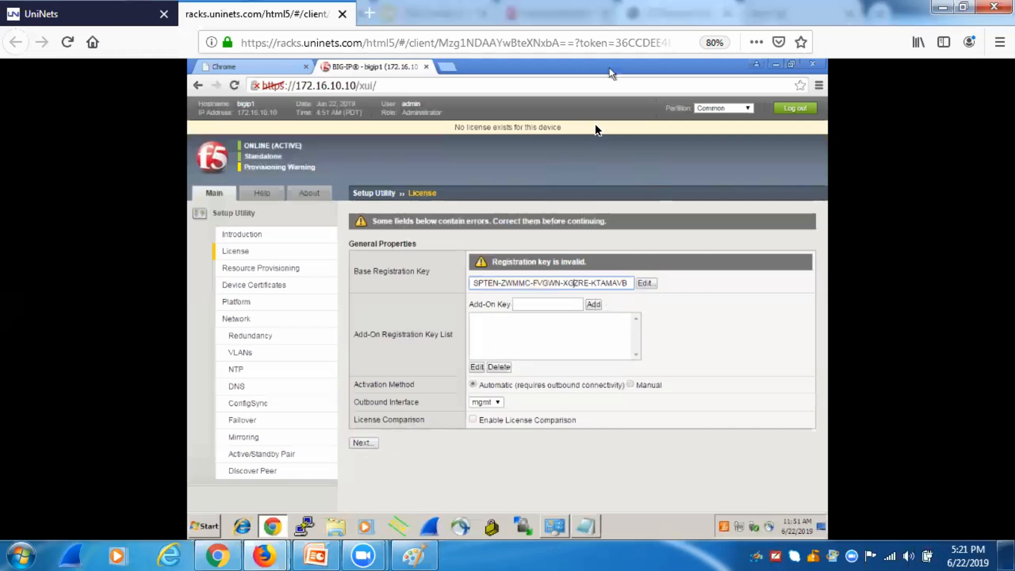
{"action": "left_click", "coordinate": [363, 445]}
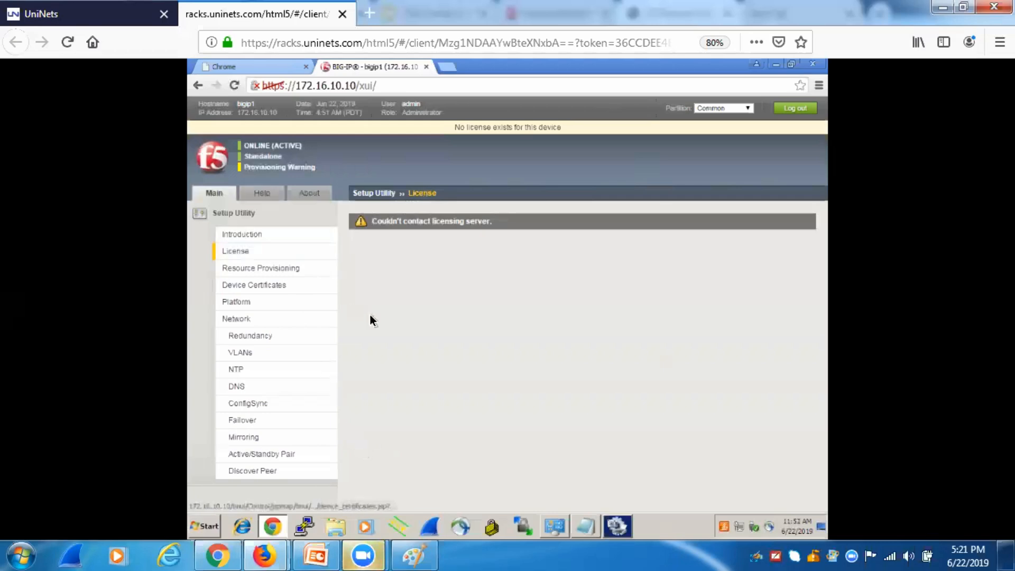
- Paste the registration key into Notepad and add the missing G
{"action": "left_click", "coordinate": [583, 527]}
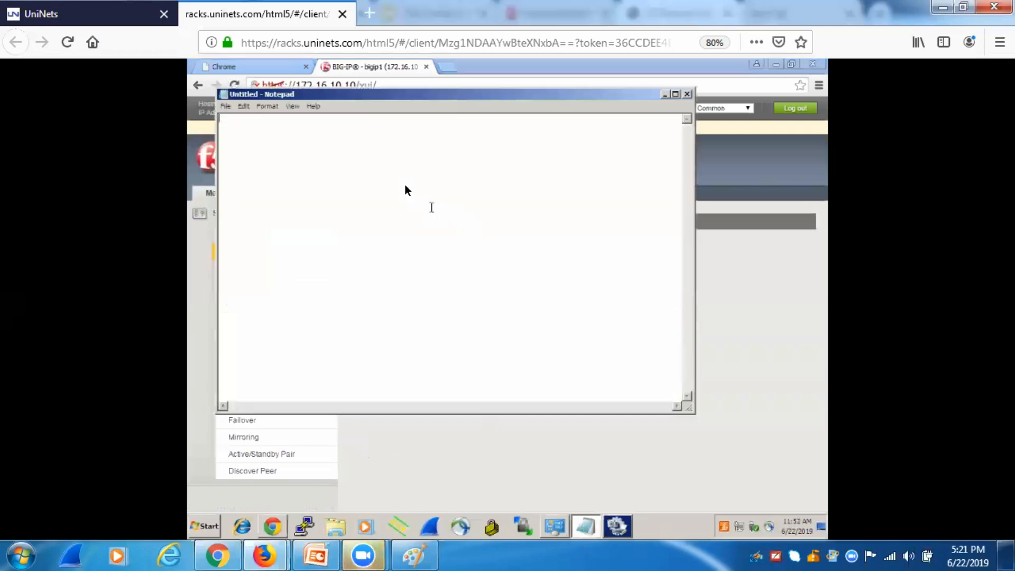
{"action": "key", "text": "ctrl+v"}
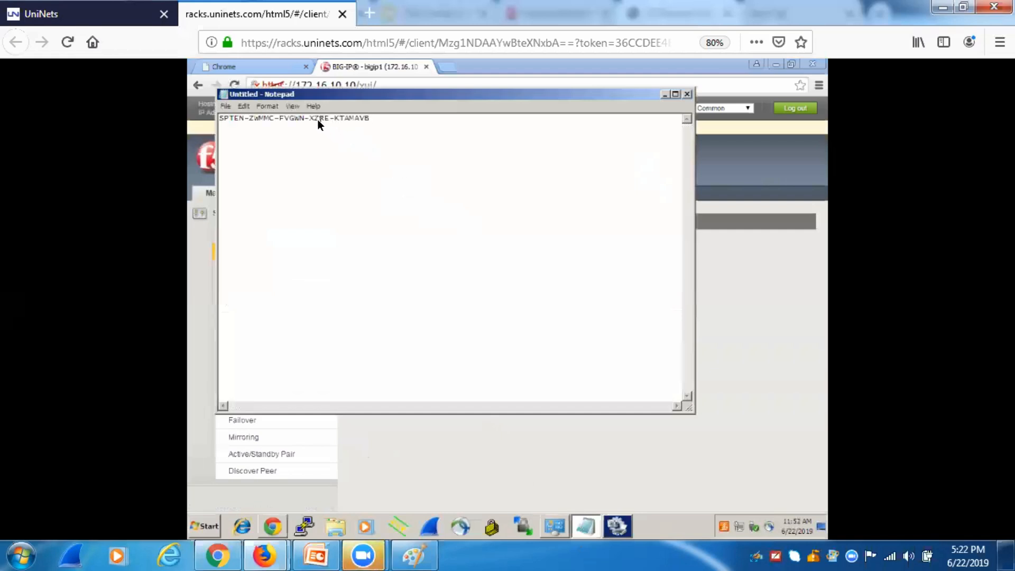
{"action": "type", "text": "G"}
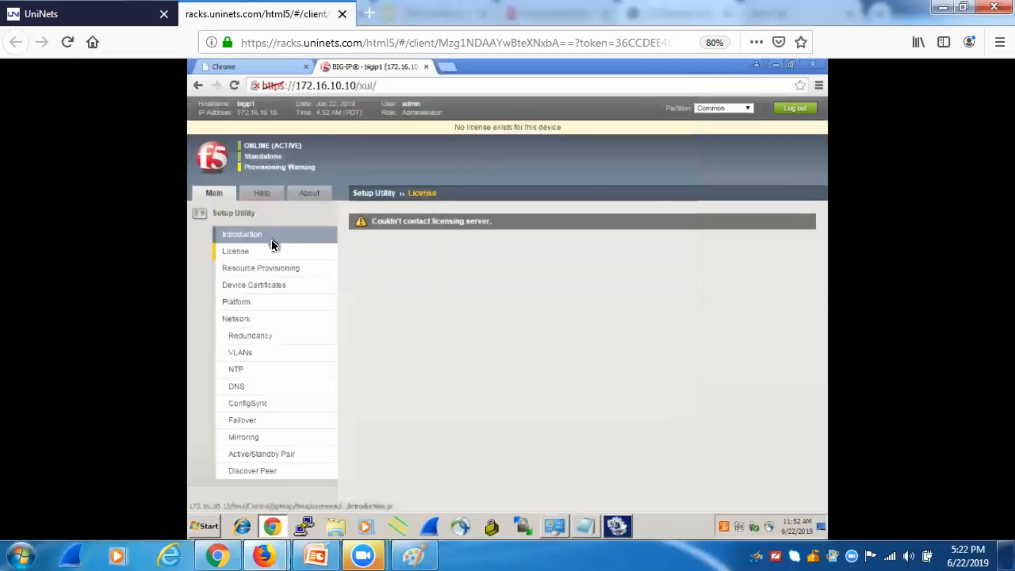
- Switch license activation to Manual, paste the corrected key as Base Registration Key, and submit
{"action": "left_click", "coordinate": [273, 253]}
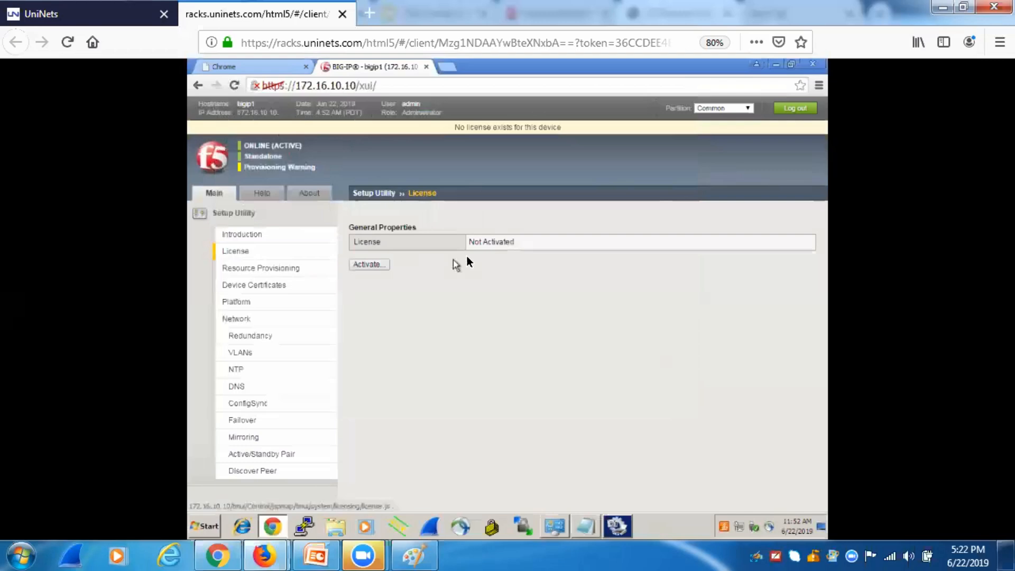
{"action": "left_click", "coordinate": [361, 265]}
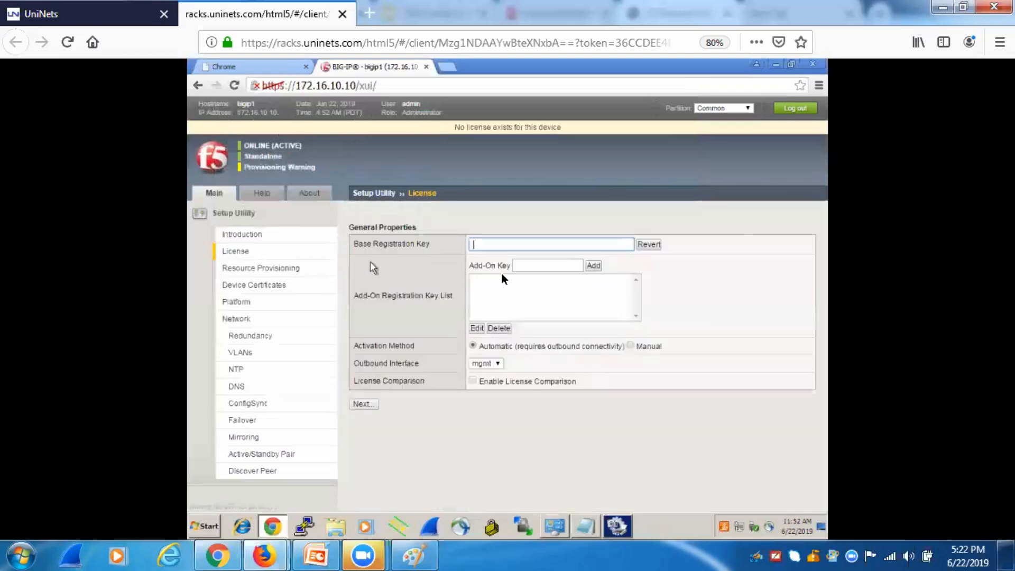
{"action": "left_click", "coordinate": [630, 345]}
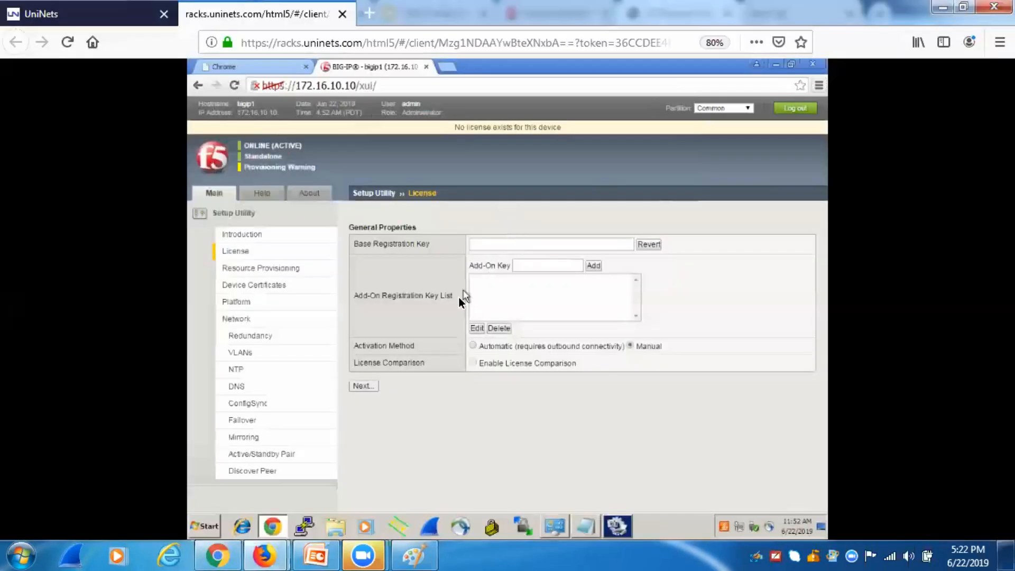
{"action": "left_click", "coordinate": [591, 536]}
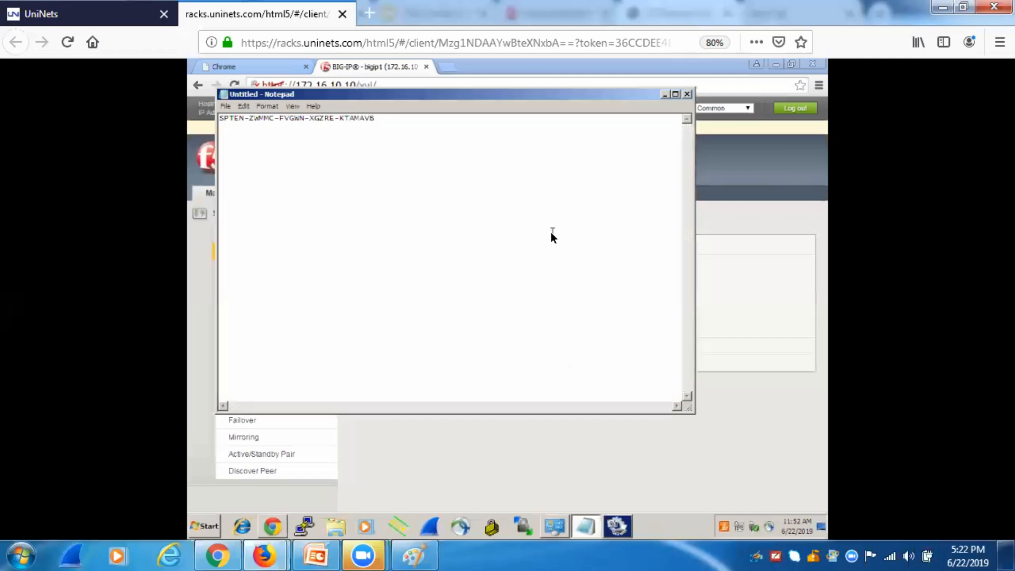
{"action": "key", "text": "ctrl+a"}
{"action": "key", "text": "ctrl+c"}
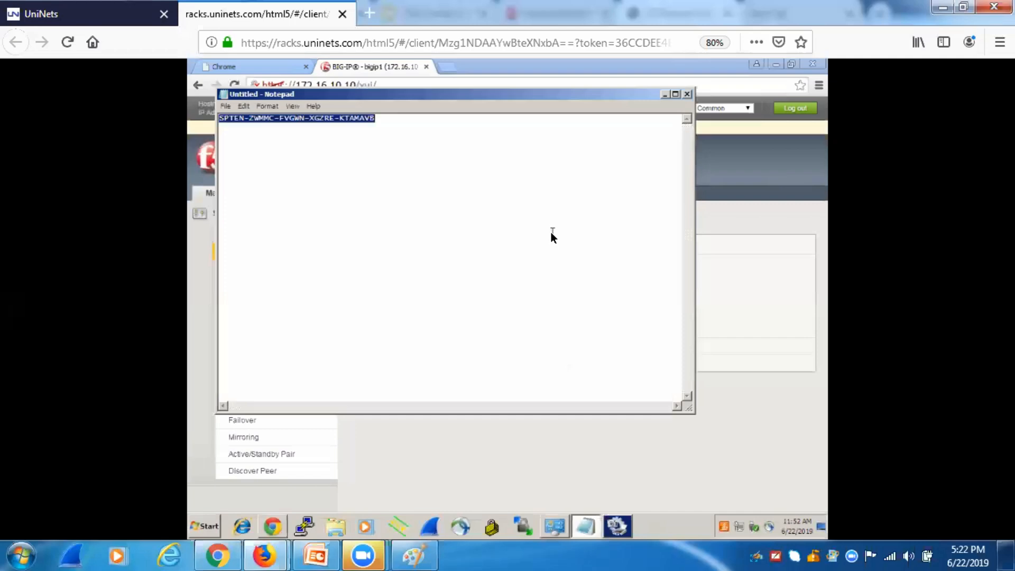
{"action": "left_click", "coordinate": [762, 290]}
{"action": "left_click", "coordinate": [573, 243]}
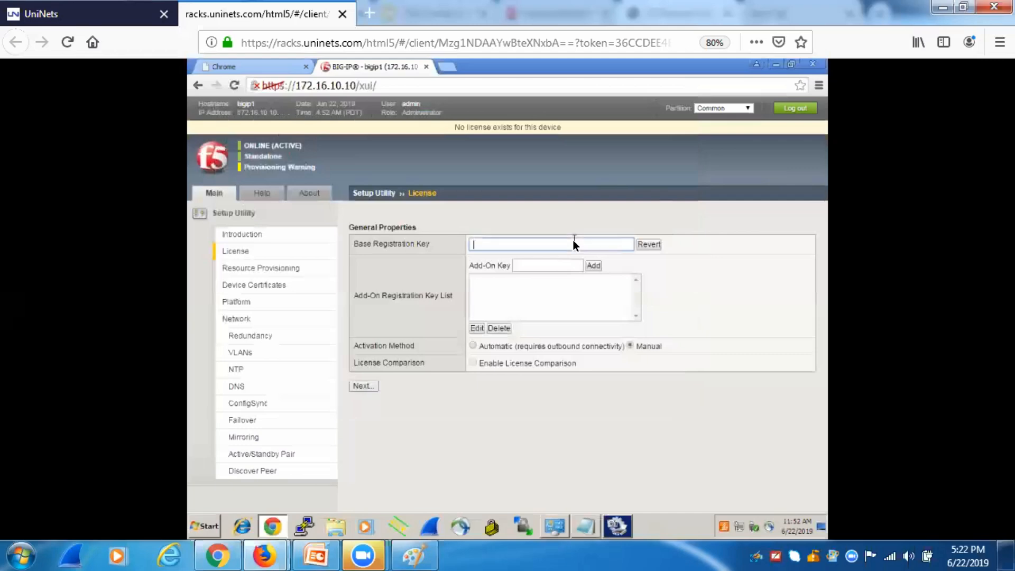
{"action": "key", "text": "ctrl+v"}
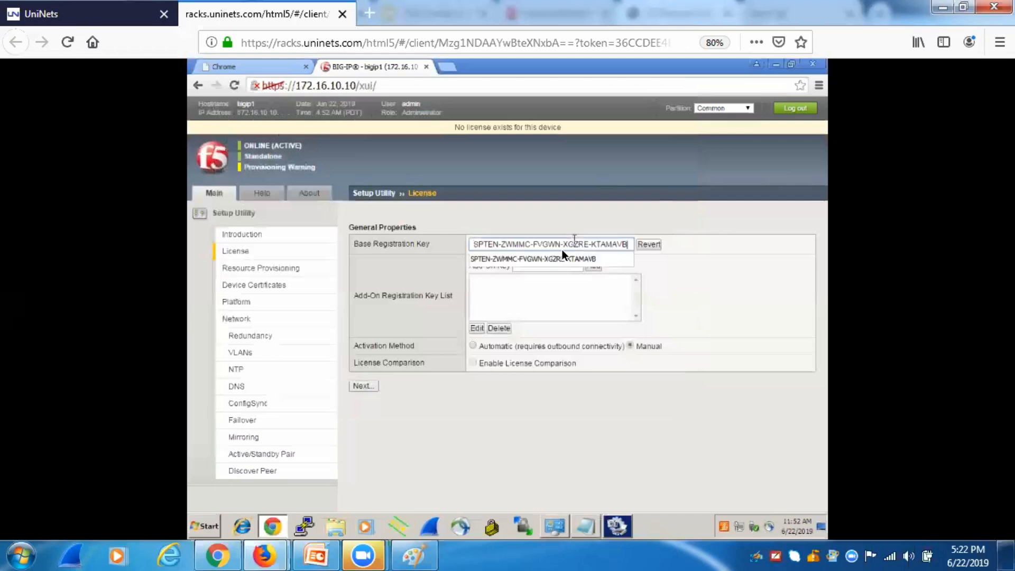
{"action": "left_click", "coordinate": [359, 387]}
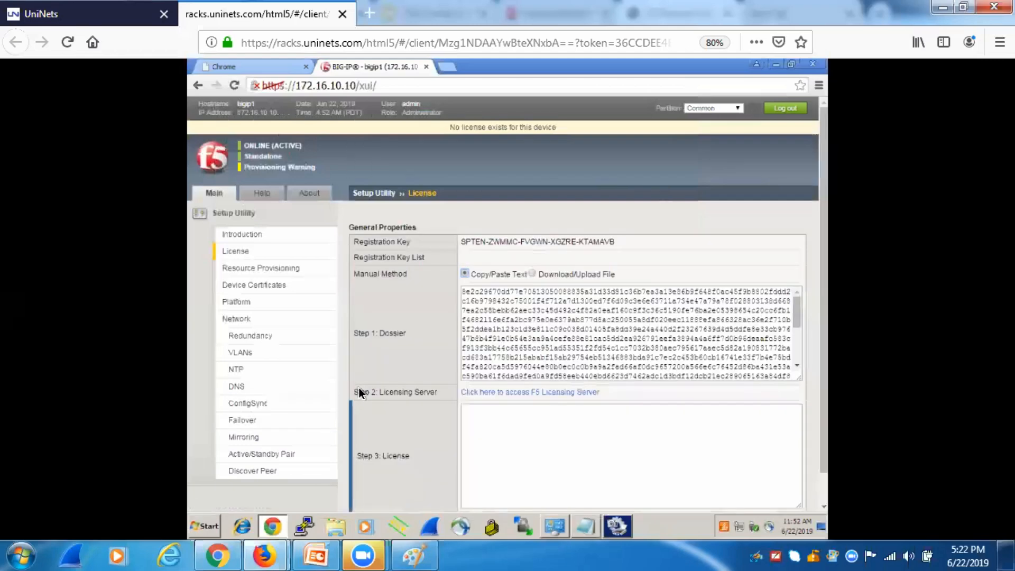
- Select the generated dossier text and check the end of the registration key
{"action": "left_click", "coordinate": [532, 340]}
{"action": "key", "text": "ctrl+a"}
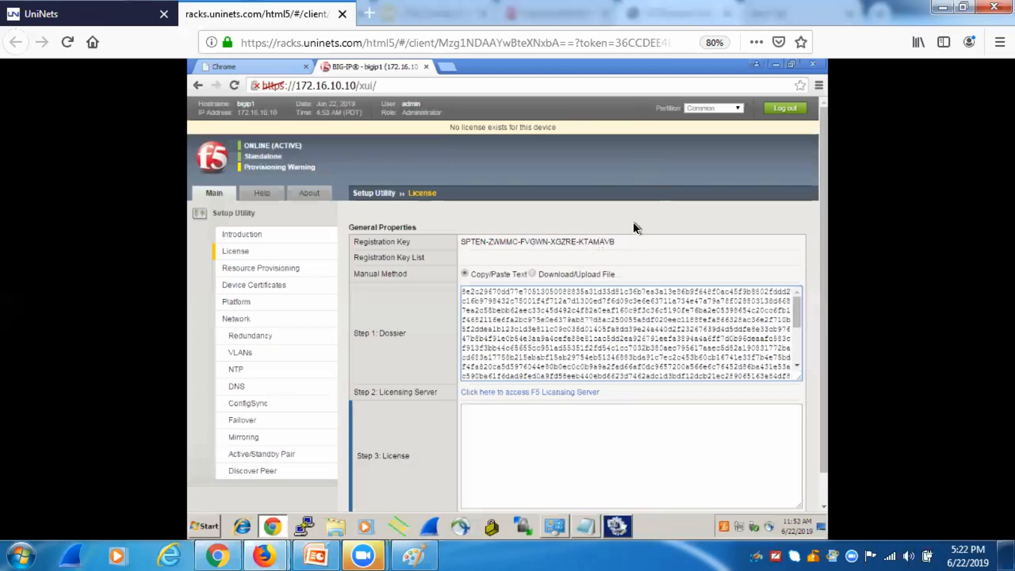
{"action": "left_click_drag", "start_coordinate": [616, 241], "coordinate": [459, 241]}
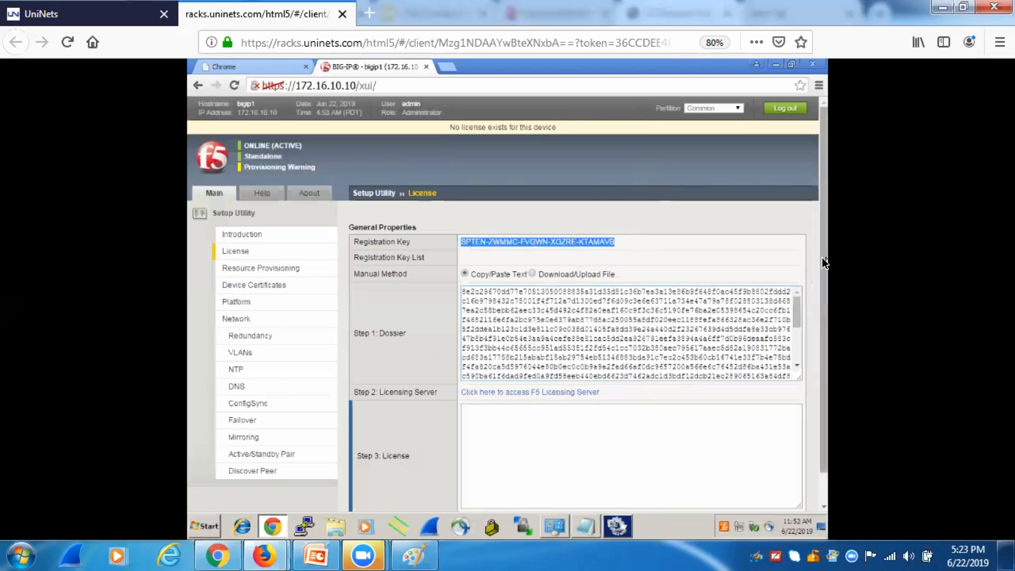
{"action": "scroll", "coordinate": [578, 389], "scroll_direction": "down", "scroll_amount": 1}
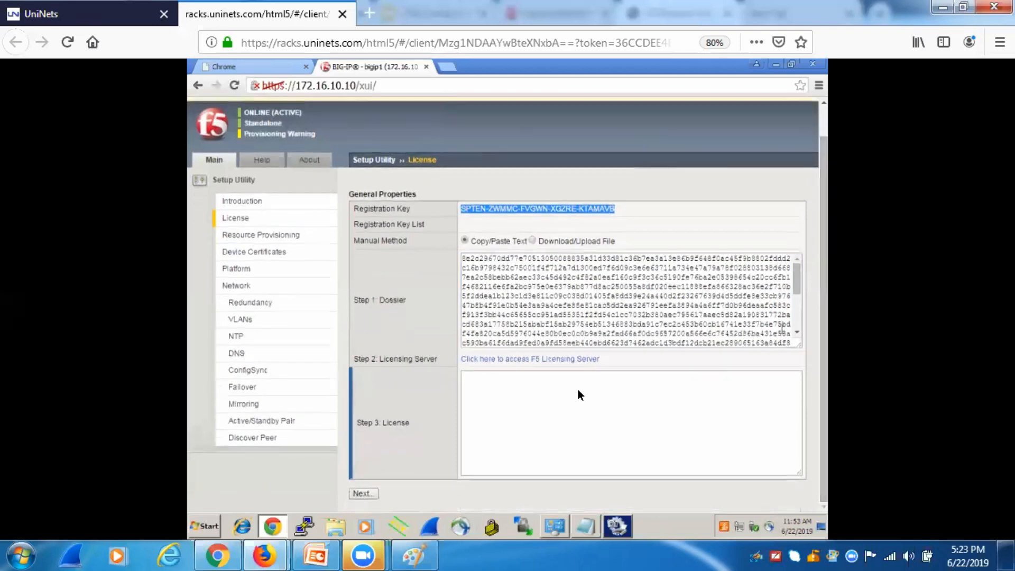
- Open the F5 Licensing Server link in a new tab and copy the full dossier text
{"action": "left_click", "coordinate": [515, 360]}
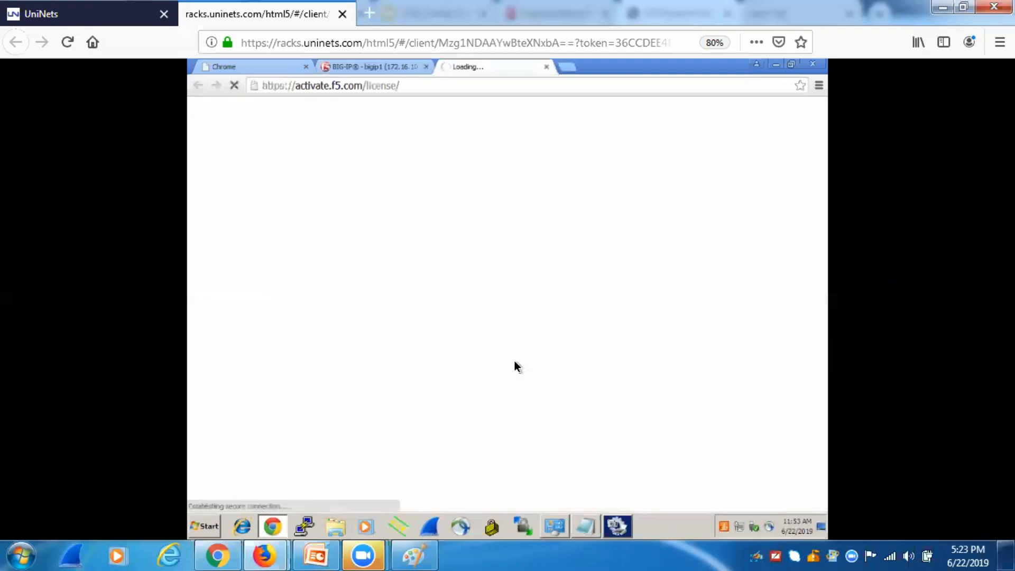
{"action": "left_click", "coordinate": [408, 67]}
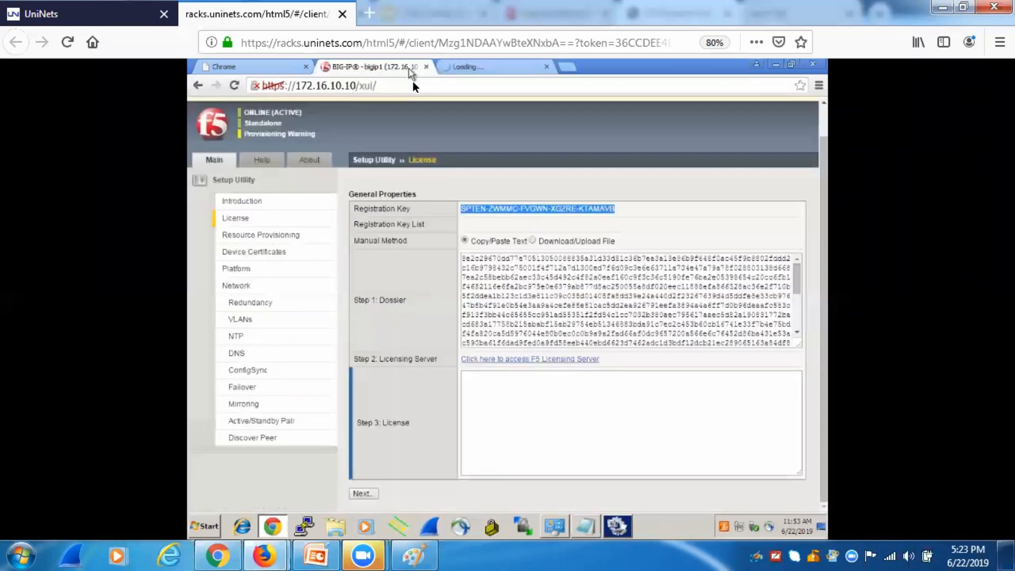
{"action": "left_click", "coordinate": [568, 325]}
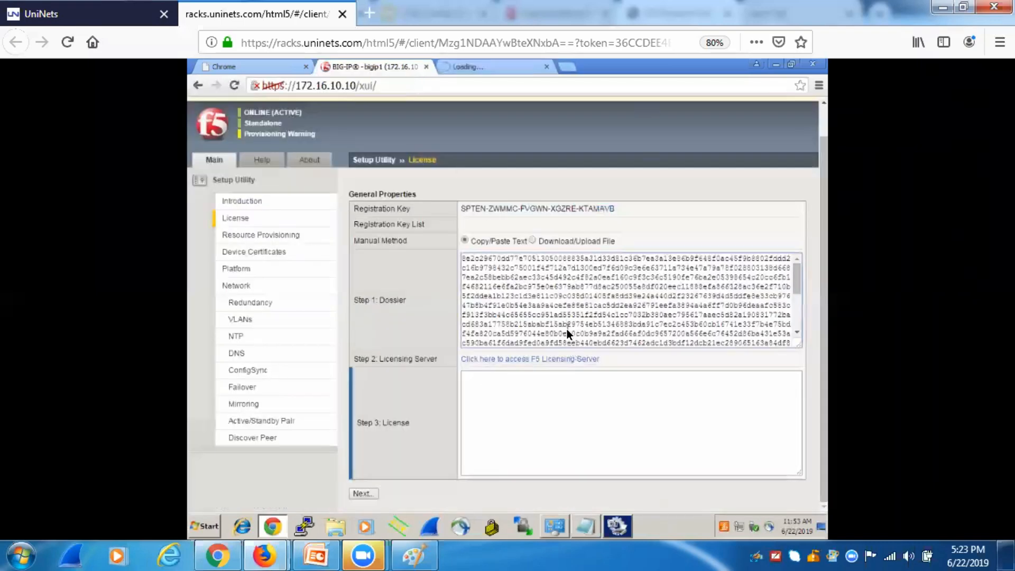
{"action": "key", "text": "ctrl+a"}
{"action": "left_click", "coordinate": [566, 329]}
{"action": "key", "text": "ctrl+a"}
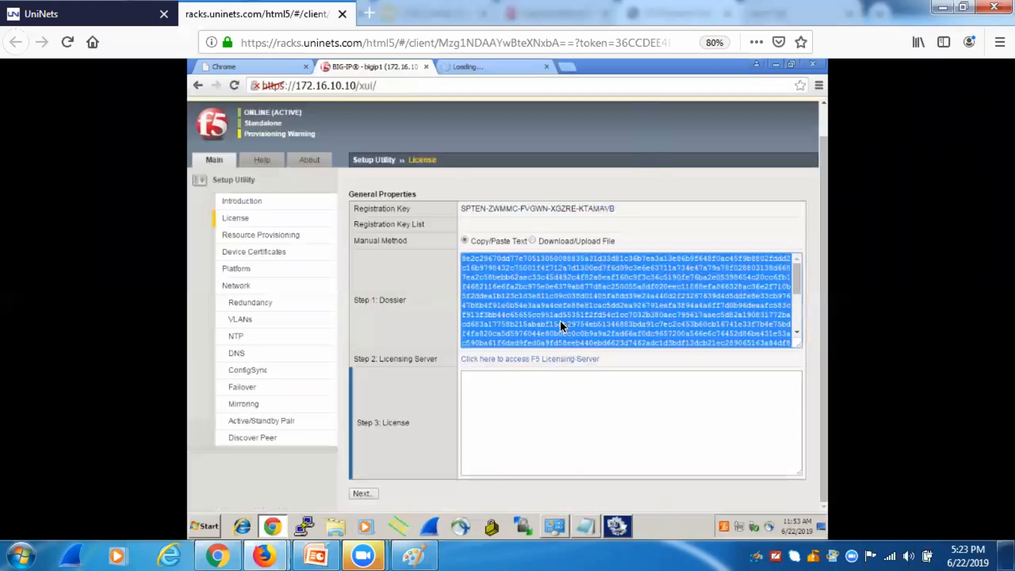
{"action": "left_click", "coordinate": [465, 68]}
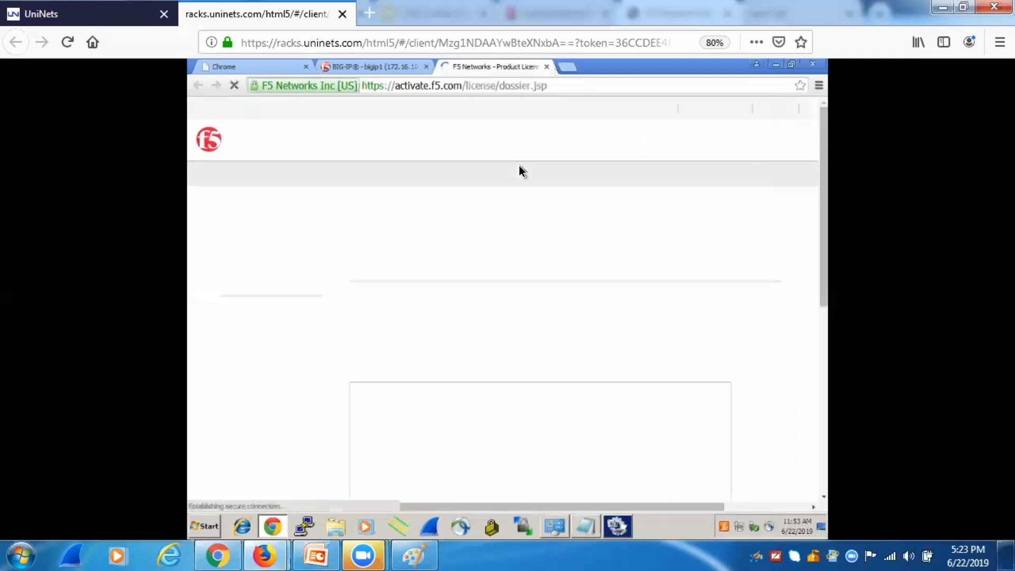
- Paste the dossier into Enter Your Dossier, submit it, and accept the licence agreement
{"action": "left_click", "coordinate": [430, 404]}
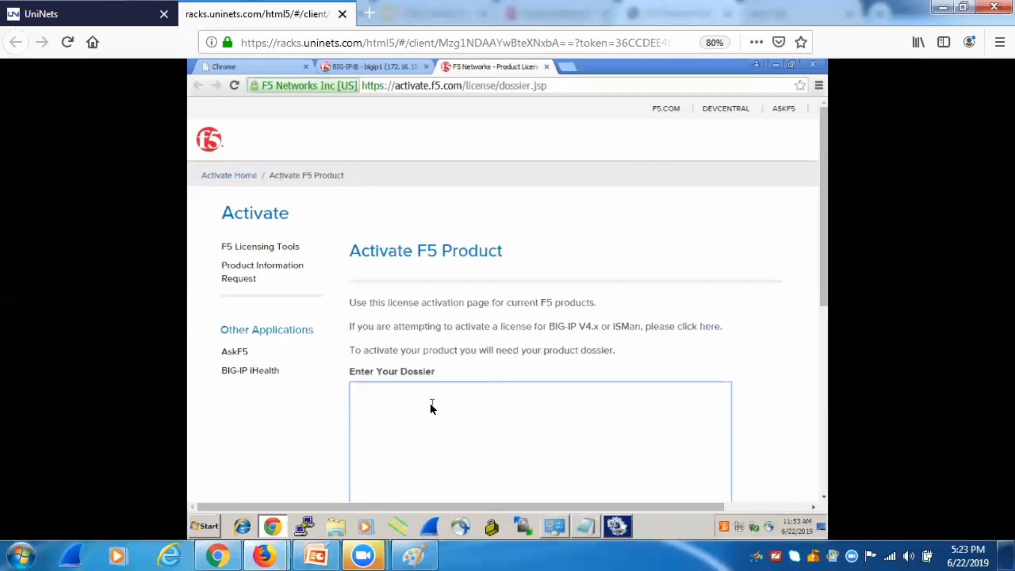
{"action": "key", "text": "ctrl+v"}
{"action": "left_click", "coordinate": [363, 409]}
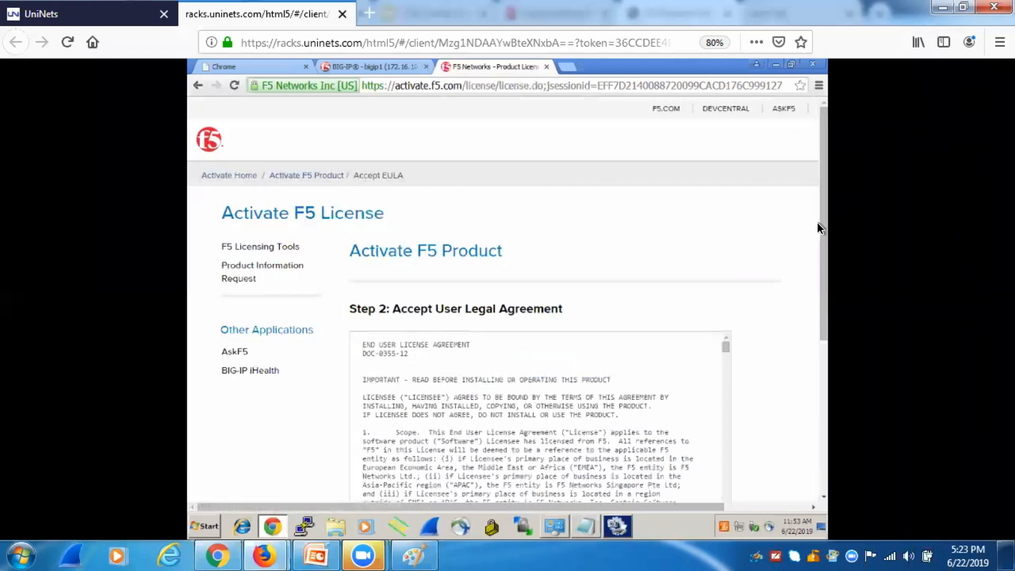
{"action": "left_click_drag", "start_coordinate": [822, 226], "coordinate": [823, 359]}
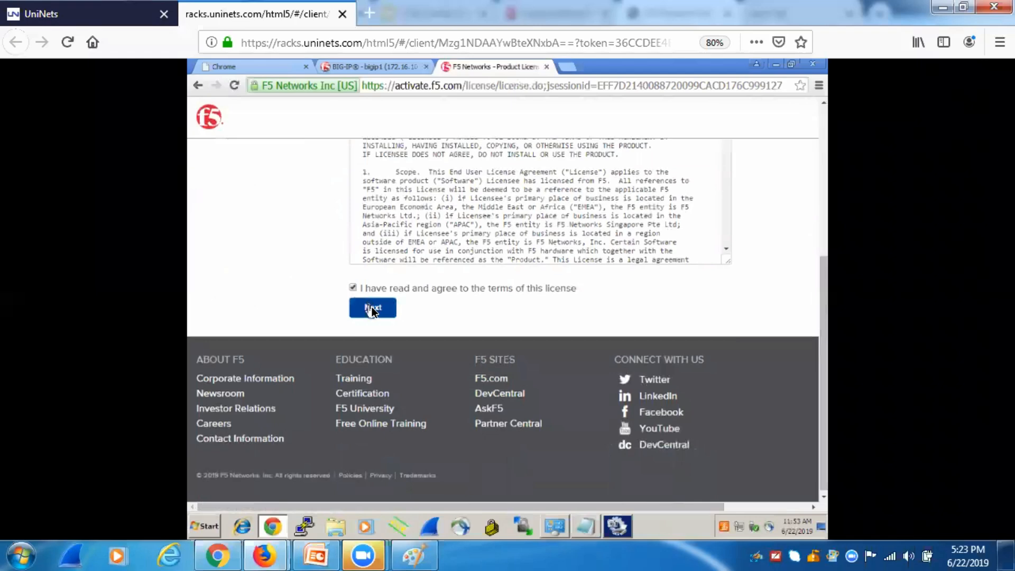
{"action": "left_click", "coordinate": [372, 309]}
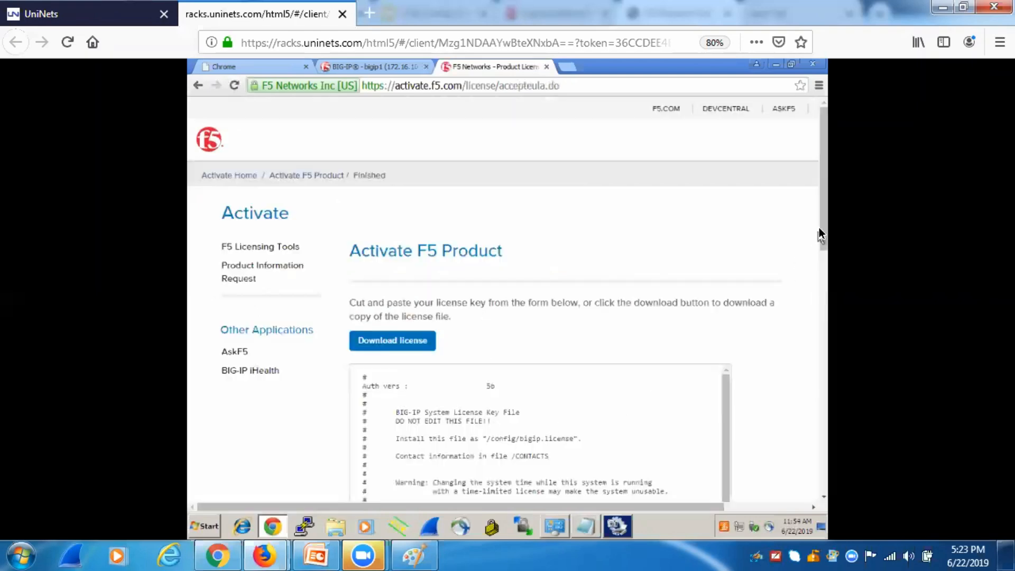
- Download the license as License.txt and select all of the license text
{"action": "left_click_drag", "start_coordinate": [822, 221], "coordinate": [823, 257]}
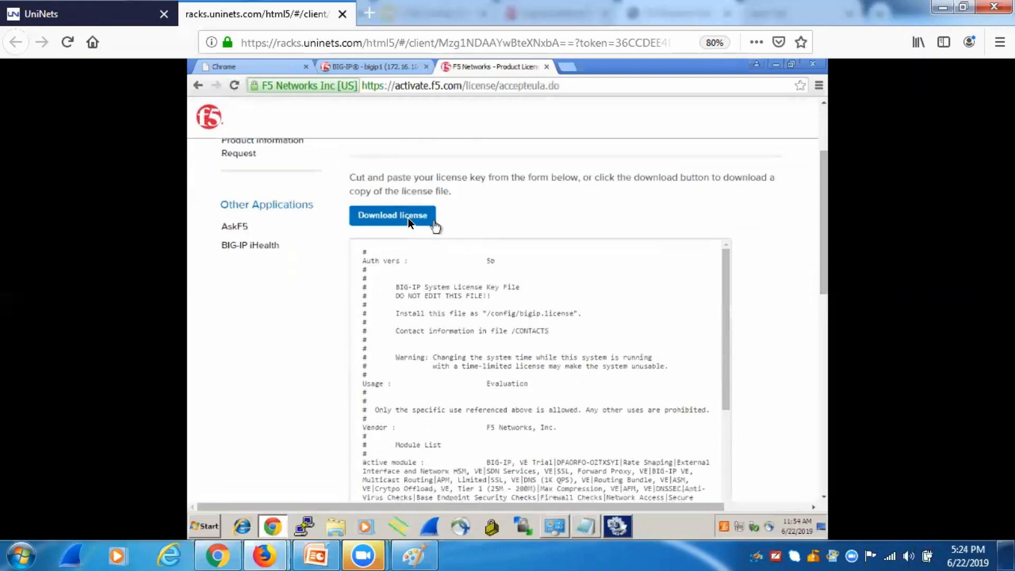
{"action": "left_click", "coordinate": [408, 217]}
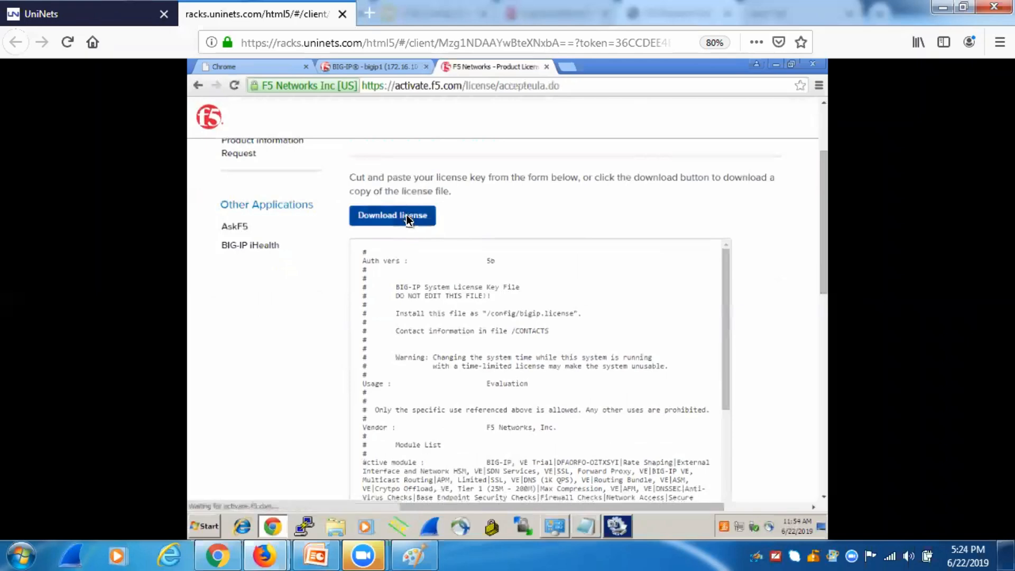
{"action": "left_click", "coordinate": [475, 360]}
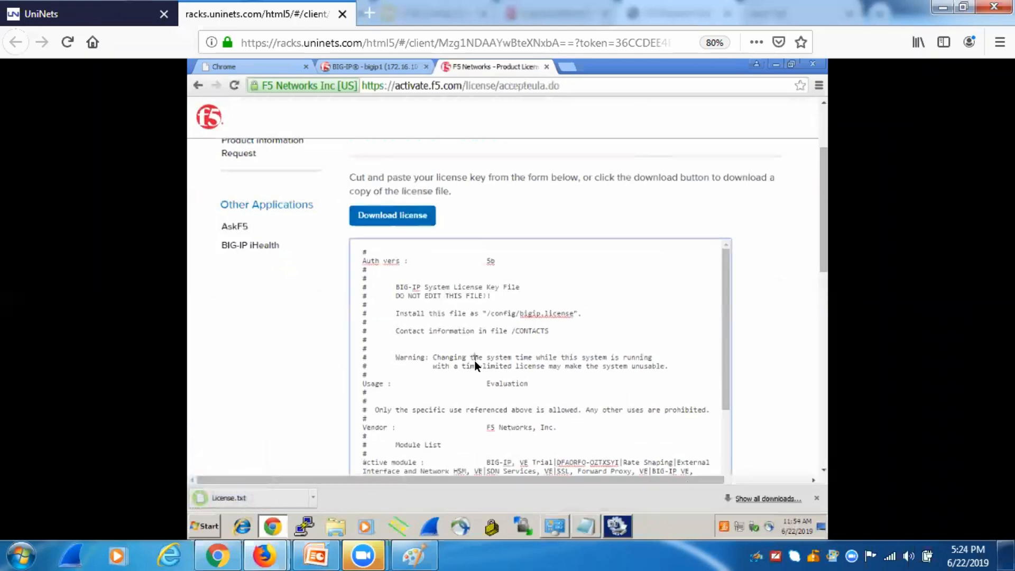
{"action": "key", "text": "ctrl+a"}
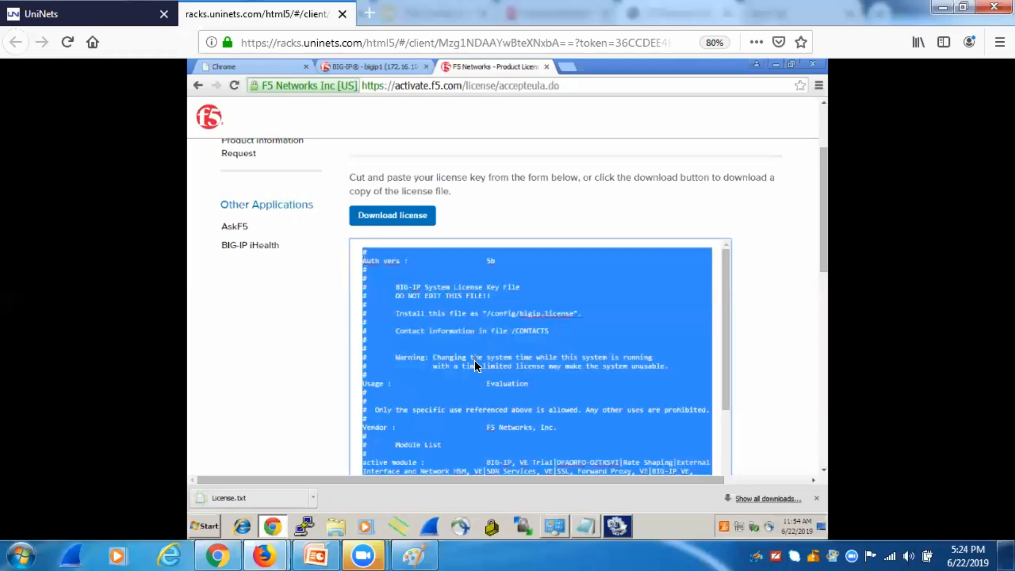
- Paste the signed license into the Step 3 License box, submit it, then open the F5BIGIP01 console
{"action": "left_click", "coordinate": [391, 64]}
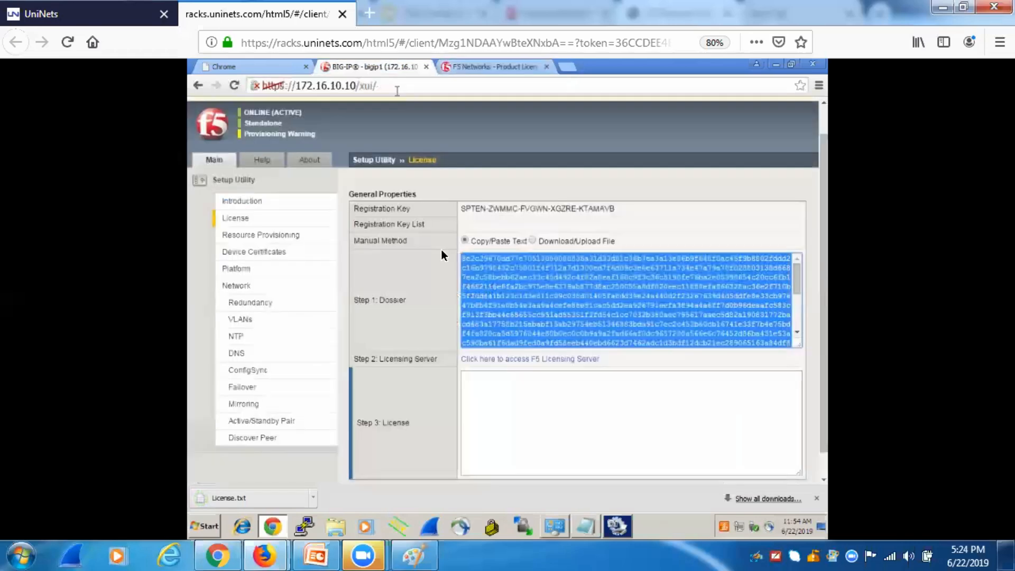
{"action": "left_click", "coordinate": [538, 419]}
{"action": "key", "text": "ctrl+v"}
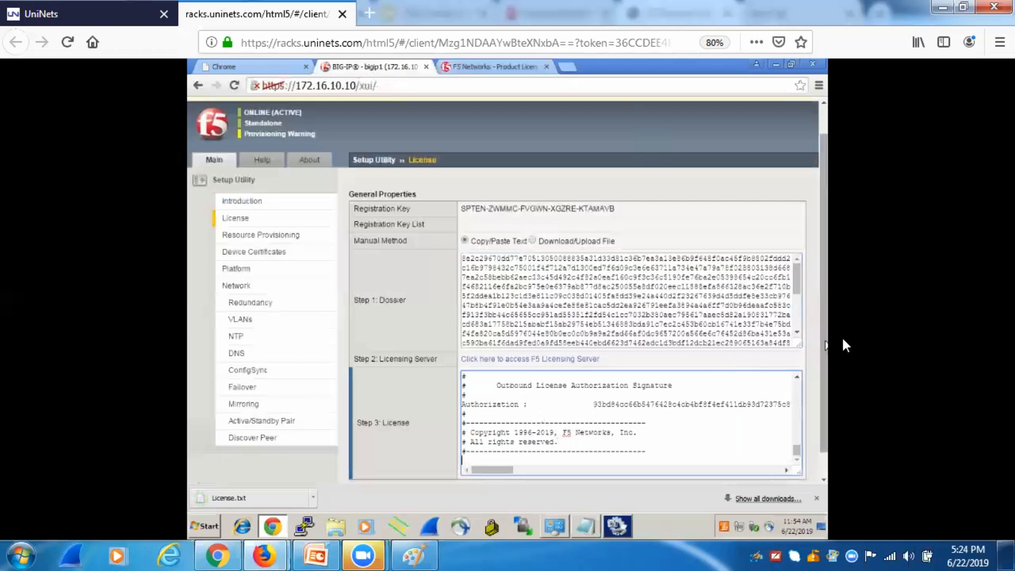
{"action": "scroll", "coordinate": [817, 396], "scroll_direction": "down", "scroll_amount": 1}
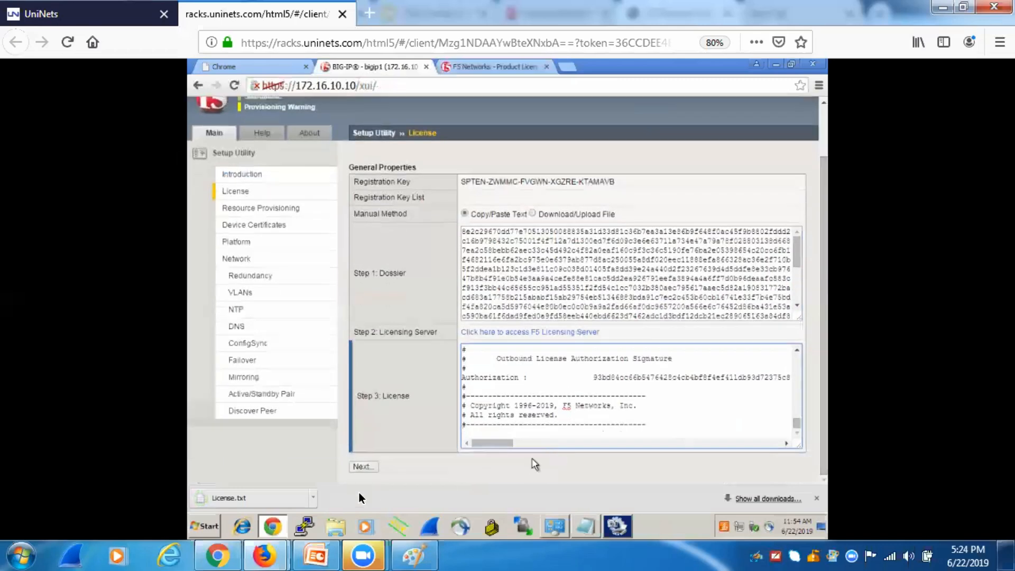
{"action": "left_click", "coordinate": [362, 470]}
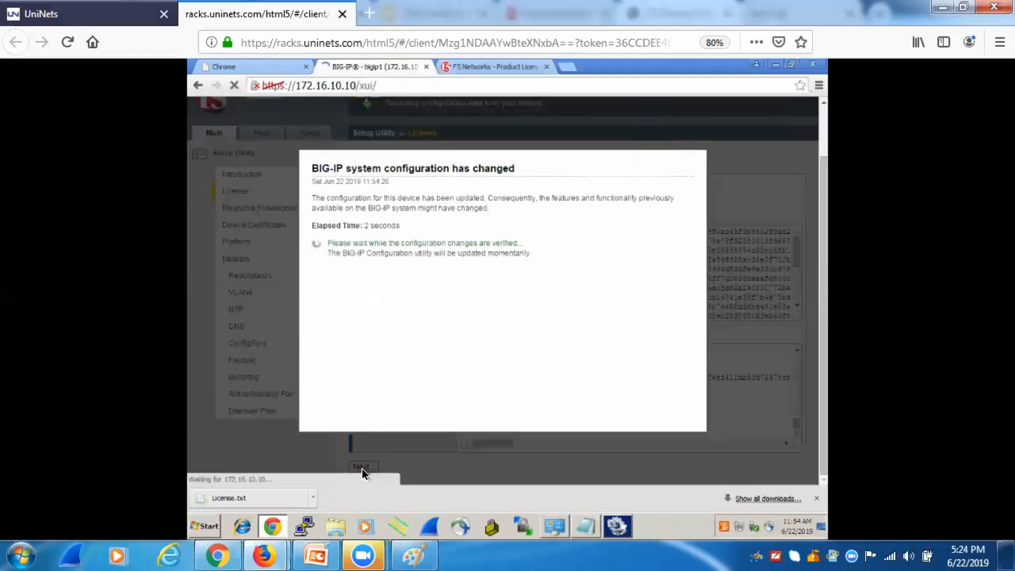
{"action": "left_click", "coordinate": [115, 14]}
{"action": "left_click", "coordinate": [808, 239]}
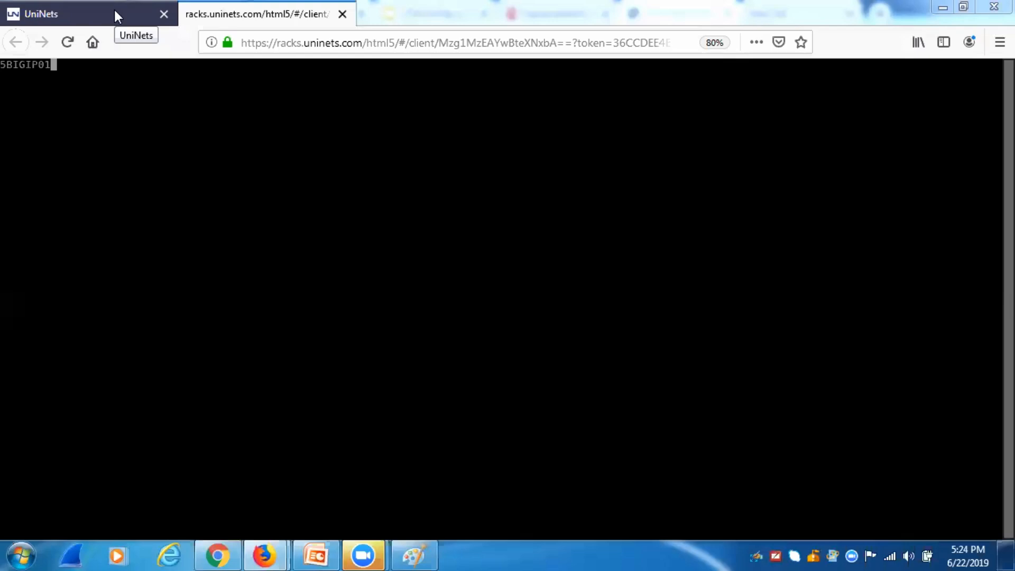
- Return to the lab topology and open the Workstation's remote desktop in a new tab
{"action": "left_click", "coordinate": [116, 16]}
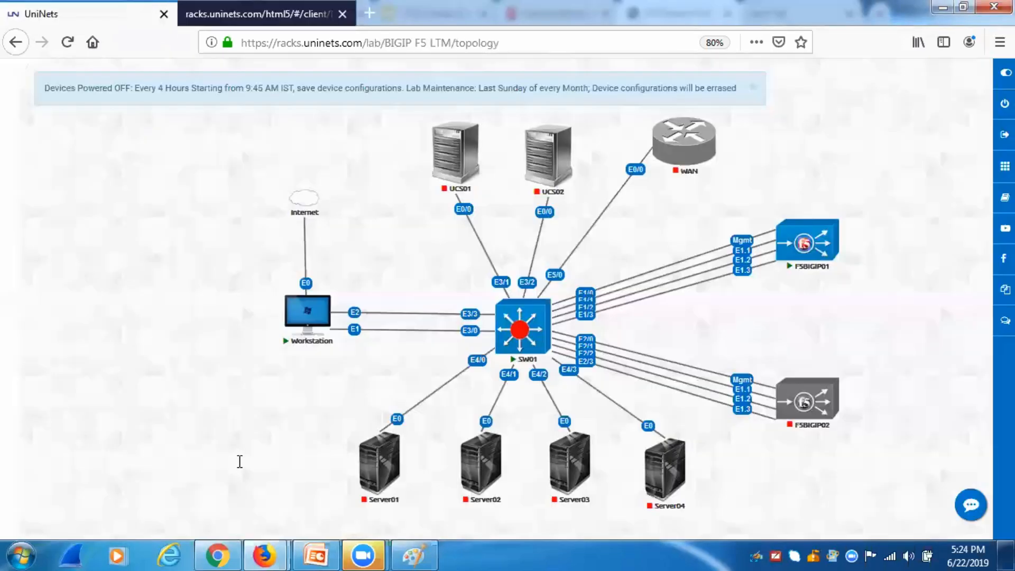
{"action": "mouse_move", "coordinate": [265, 555]}
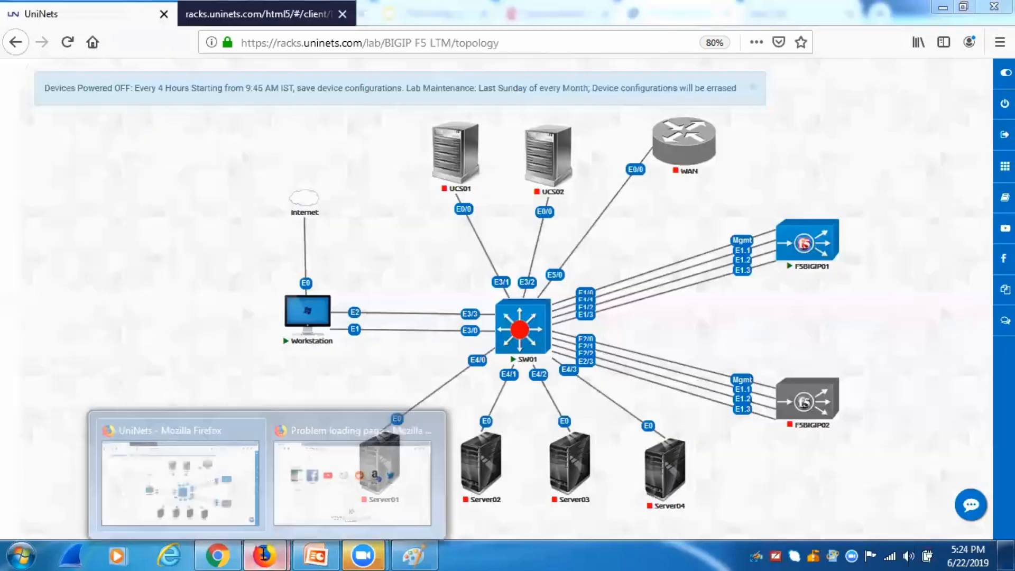
{"action": "mouse_move", "coordinate": [352, 469]}
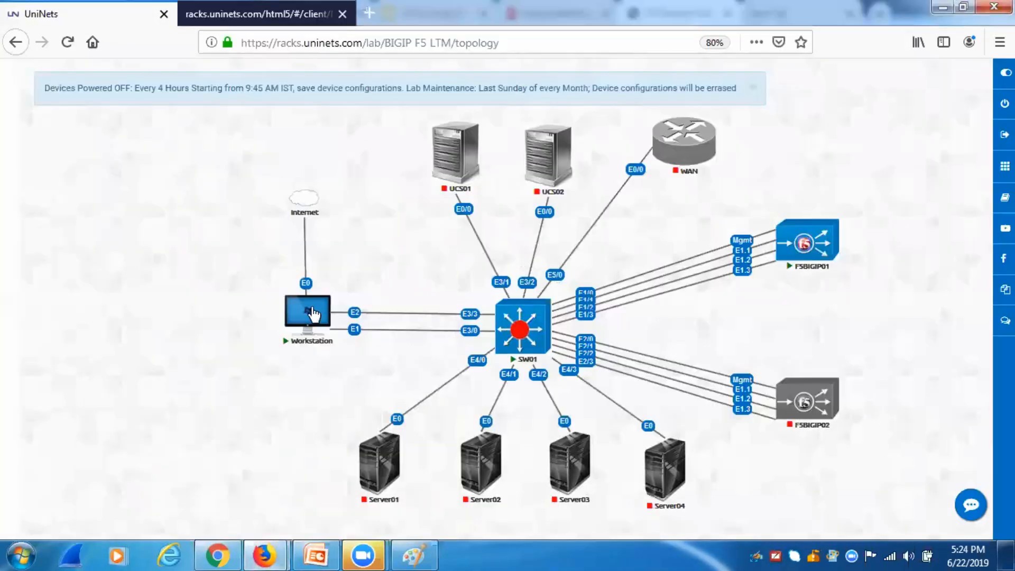
{"action": "left_click", "coordinate": [312, 314]}
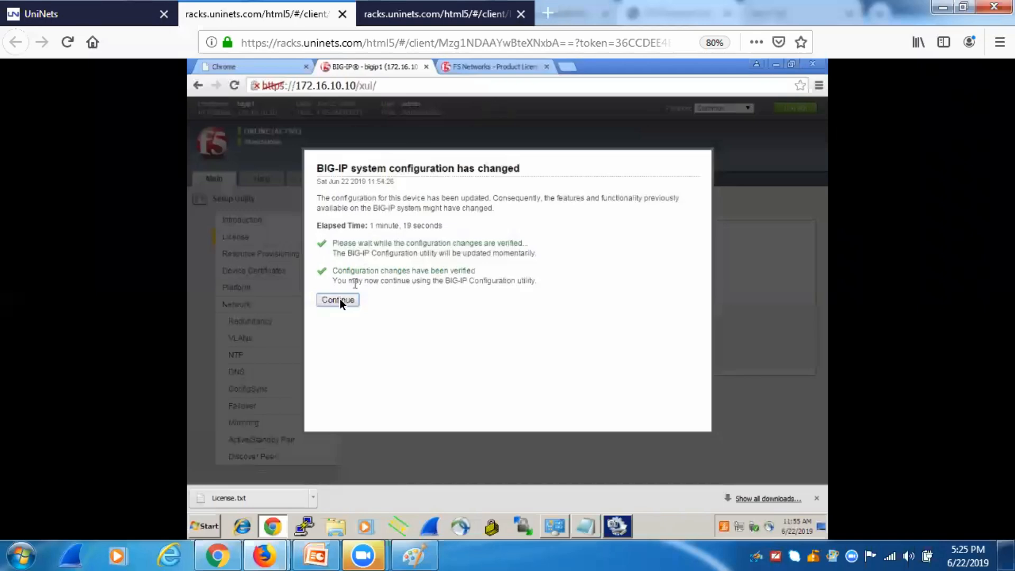
- Continue past the verified-changes notice, cancel the re-activation form, and review the Evaluation license summary
{"action": "left_click", "coordinate": [340, 300]}
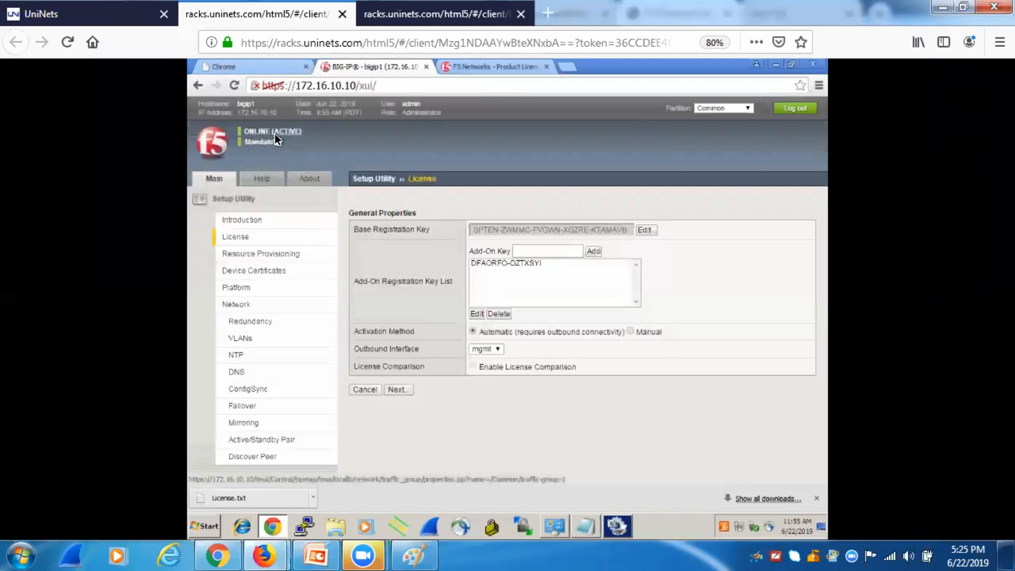
{"action": "left_click", "coordinate": [365, 390]}
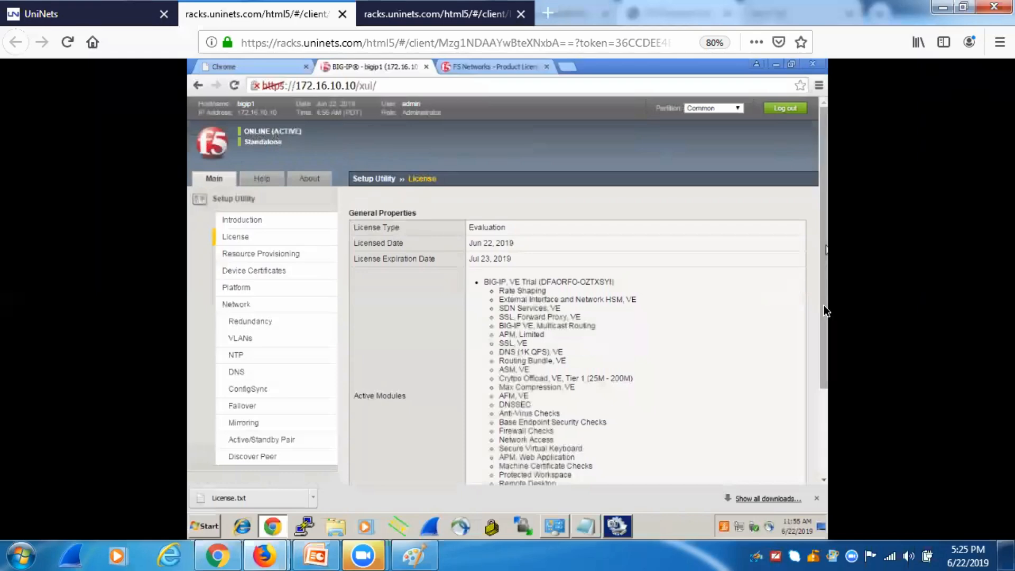
{"action": "left_click_drag", "start_coordinate": [826, 309], "coordinate": [824, 325]}
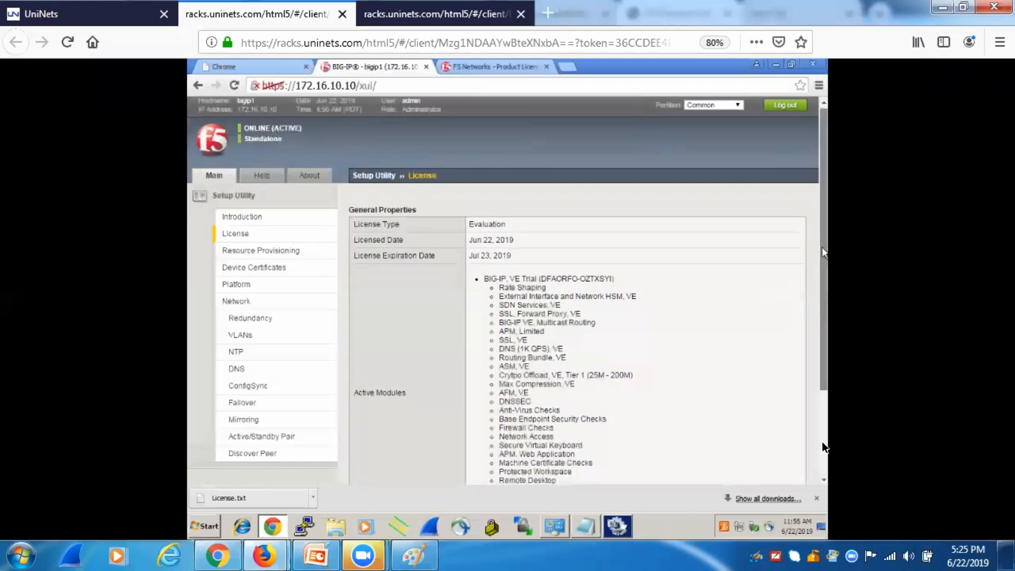
{"action": "left_click_drag", "start_coordinate": [823, 249], "coordinate": [823, 250]}
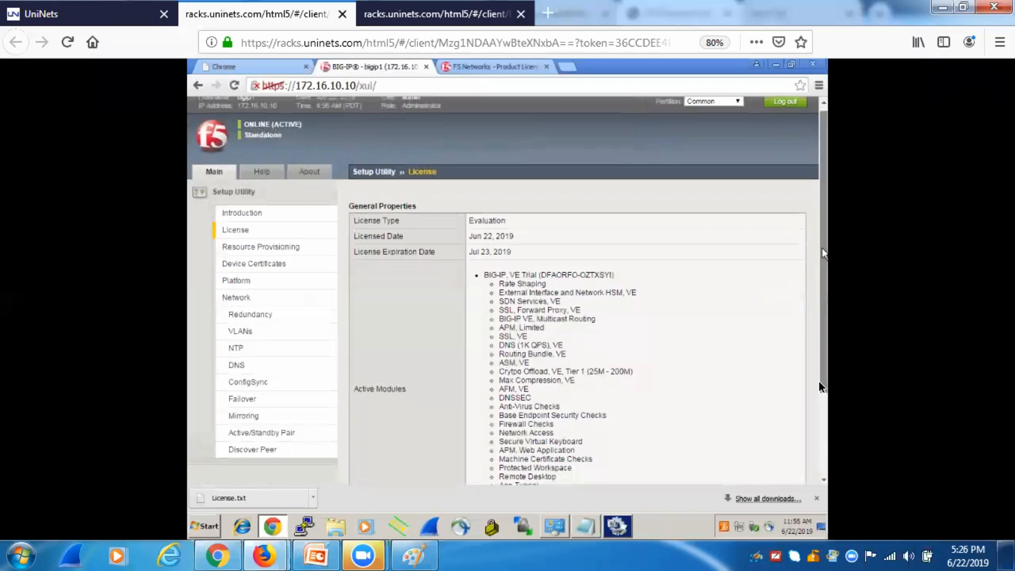
{"action": "left_click_drag", "start_coordinate": [820, 382], "coordinate": [832, 465]}
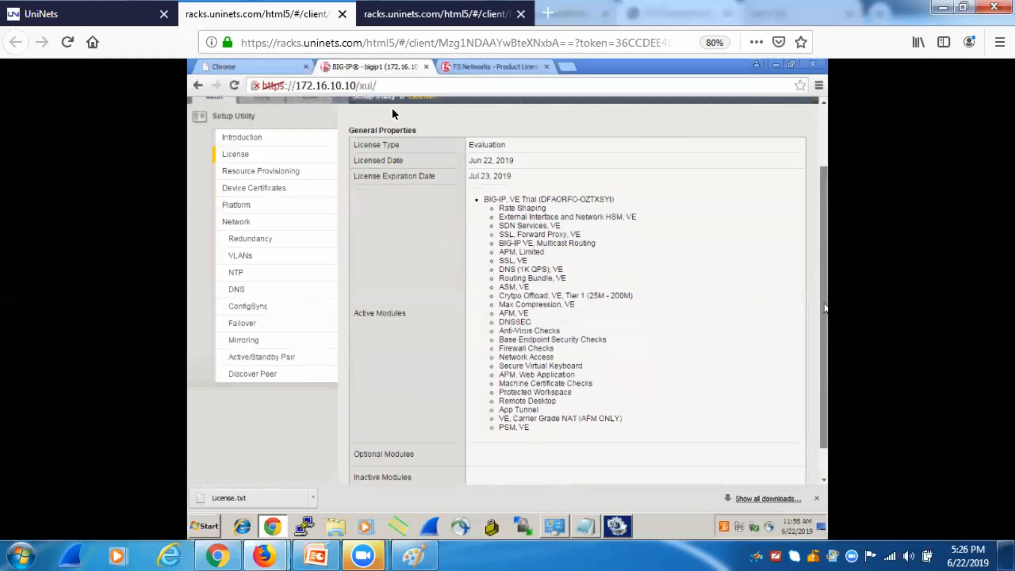
{"action": "scroll", "coordinate": [764, 450], "scroll_direction": "down", "scroll_amount": 2}
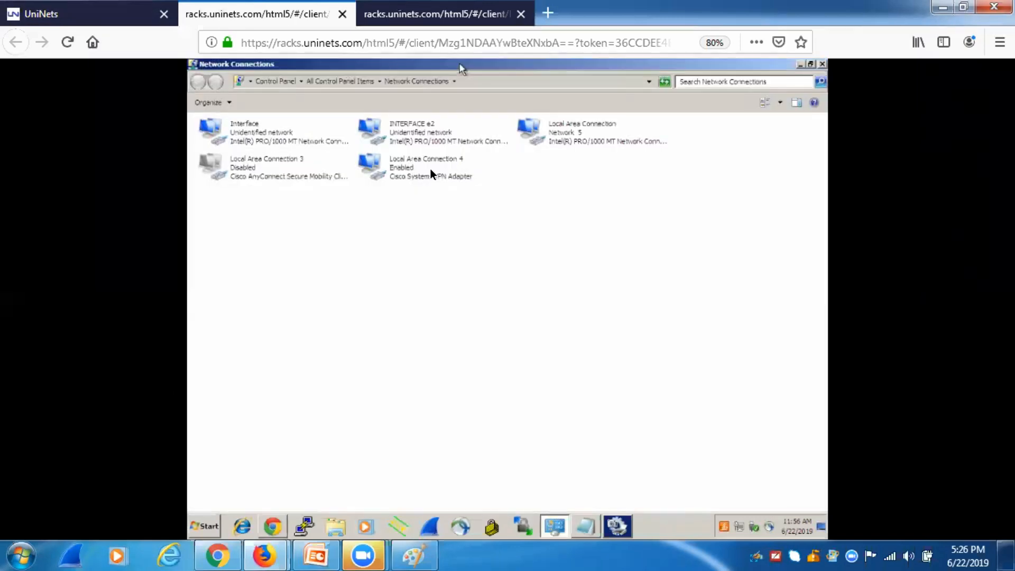
- Disable the Local Area Connection adapter, then return to the Chrome browser
{"action": "left_click", "coordinate": [573, 130]}
{"action": "right_click", "coordinate": [574, 130]}
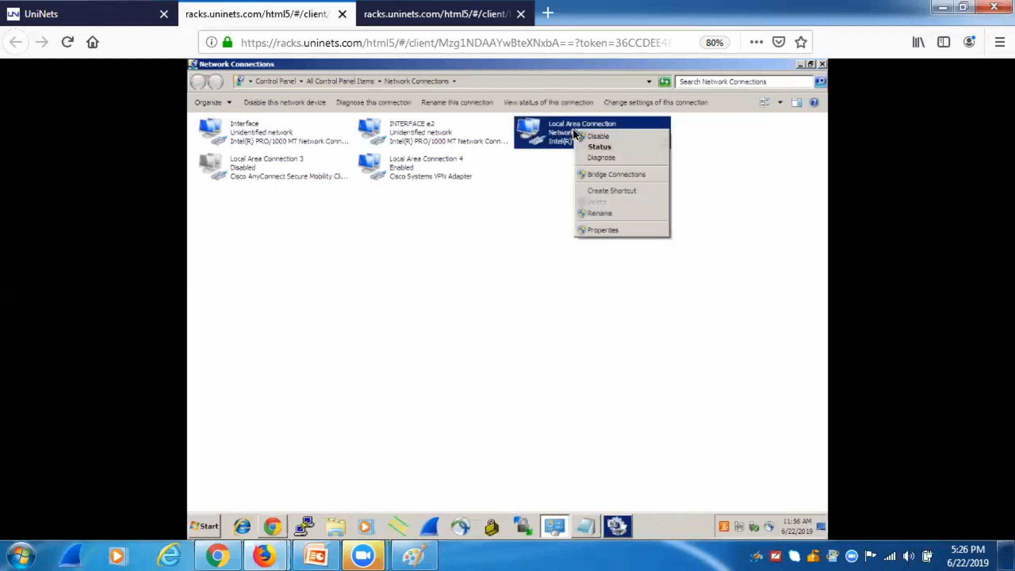
{"action": "left_click", "coordinate": [580, 135]}
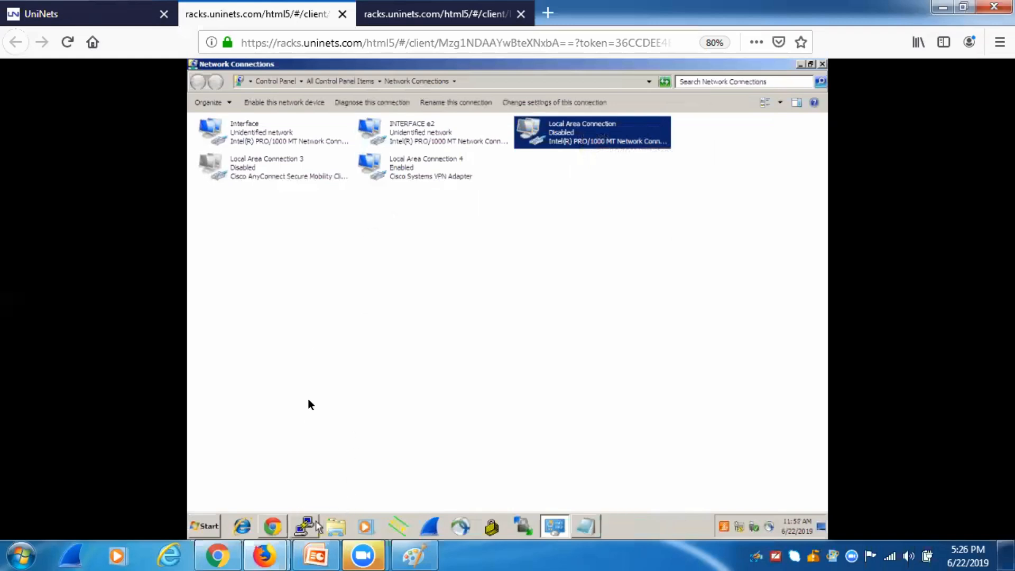
{"action": "left_click", "coordinate": [278, 525]}
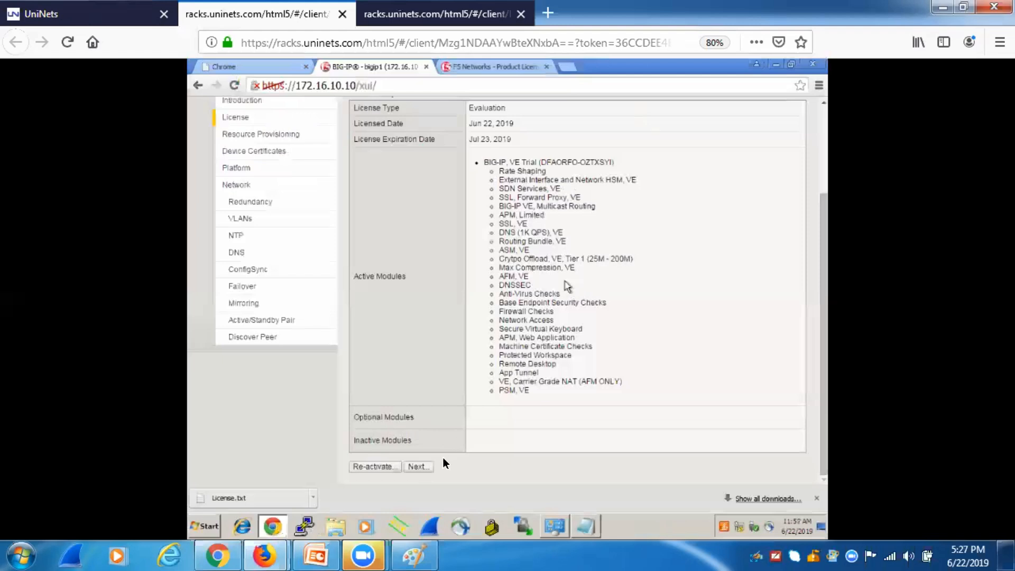
- Advance to Resource Provisioning and scroll to see LTM at Nominal and Management at Small
{"action": "left_click", "coordinate": [420, 466]}
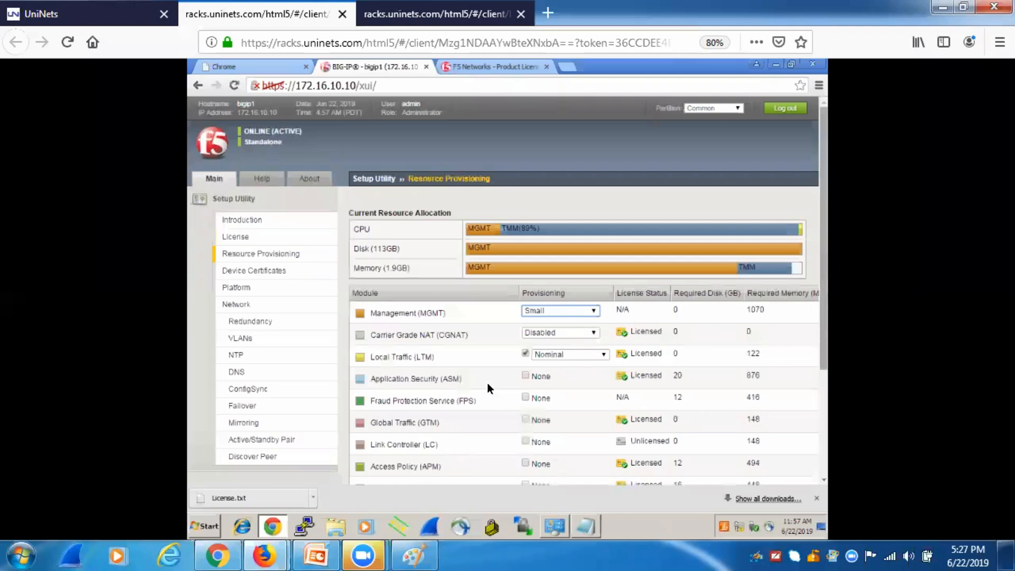
{"action": "scroll", "coordinate": [487, 383], "scroll_direction": "down", "scroll_amount": 1}
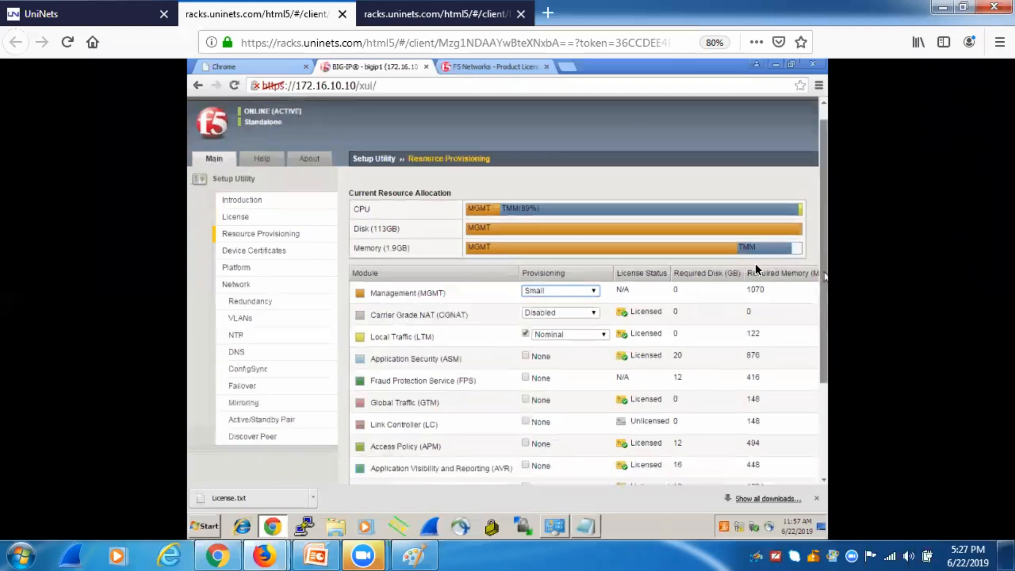
{"action": "scroll", "coordinate": [805, 235], "scroll_direction": "down", "scroll_amount": 4}
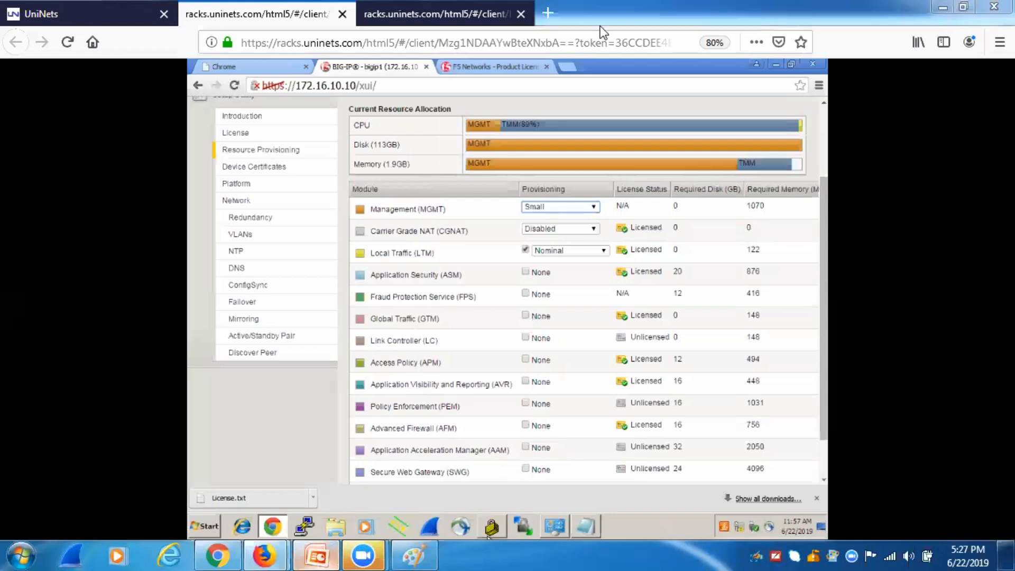
- Switch to PowerPoint and briefly run the slide show from the current slide
{"action": "key", "text": "alt+Tab"}
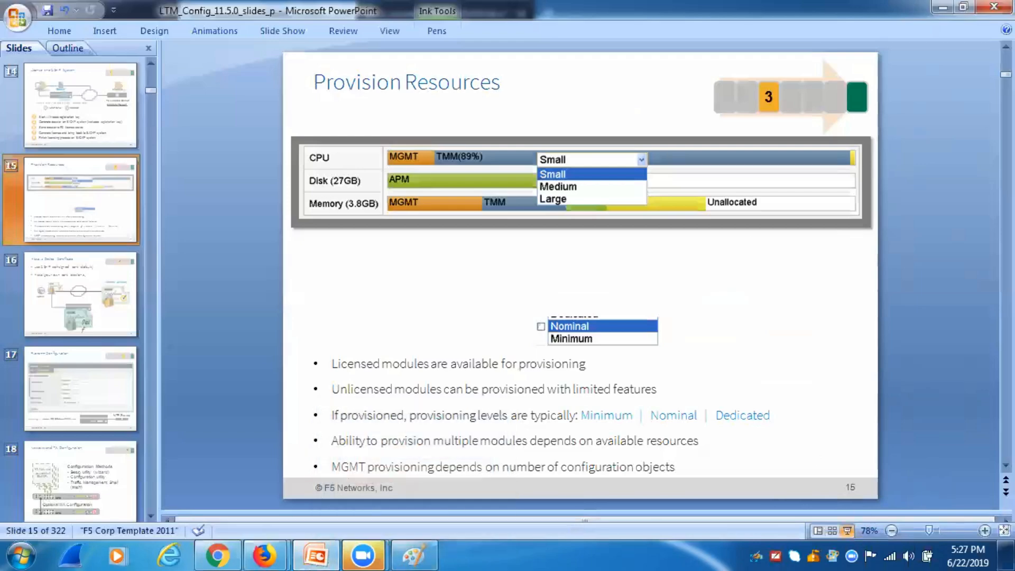
{"action": "key", "text": "shift+F5"}
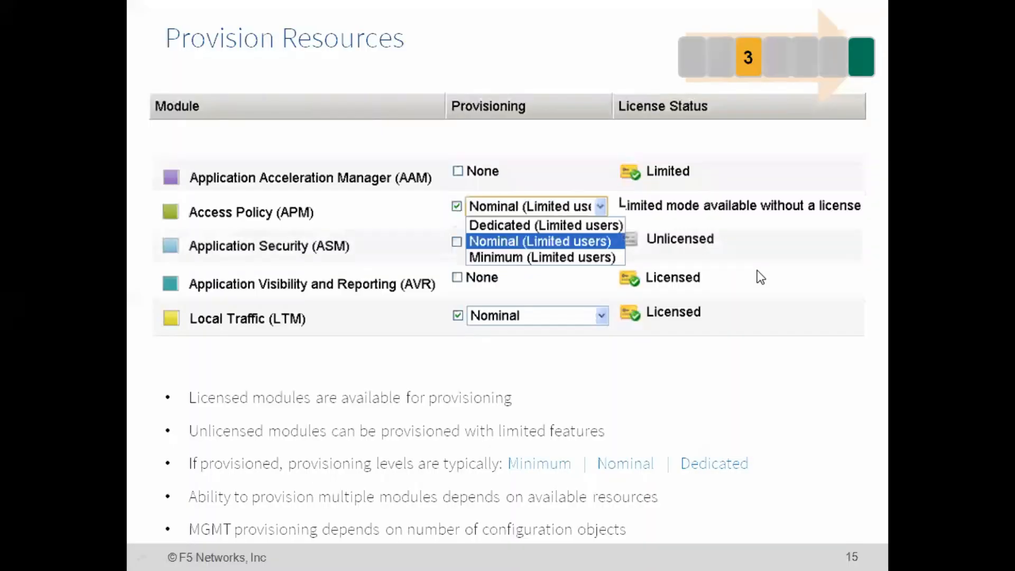
{"action": "key", "text": "Escape"}
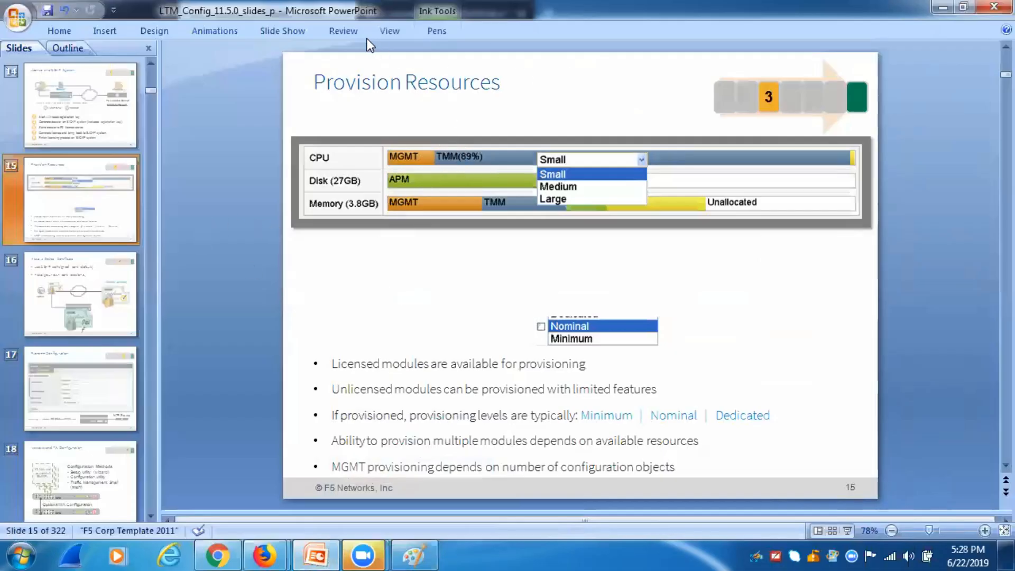
- Circle CPU/Disk/Memory and Licensed modules in red ink and handwrite a resource allocation note
{"action": "left_click", "coordinate": [351, 31]}
{"action": "mouse_move", "coordinate": [324, 120]}
{"action": "left_mouse_down"}
{"action": "mouse_move", "coordinate": [339, 227]}
{"action": "mouse_move", "coordinate": [338, 106]}
{"action": "mouse_move", "coordinate": [299, 124]}
{"action": "left_mouse_up"}
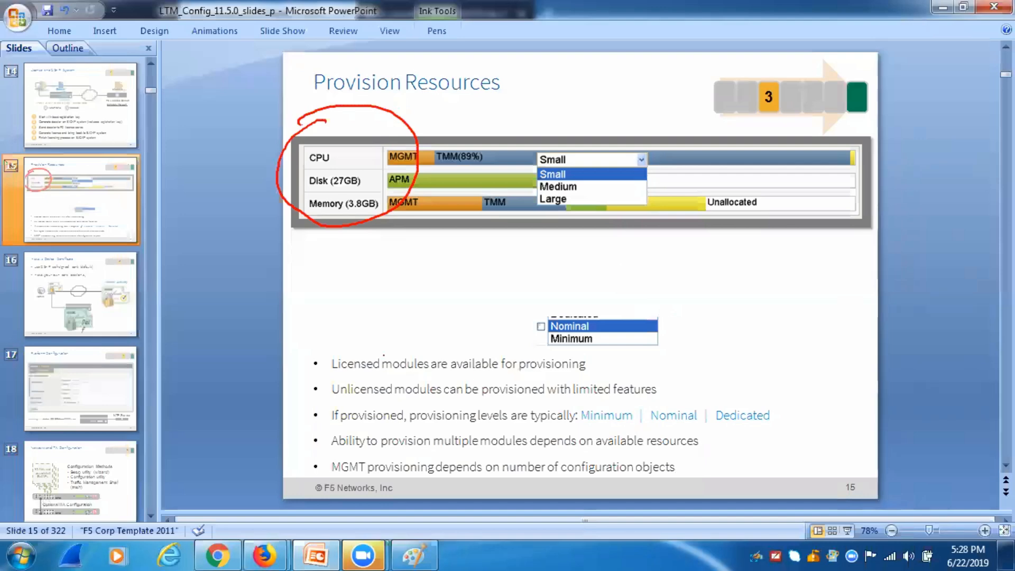
{"action": "mouse_move", "coordinate": [334, 349]}
{"action": "left_mouse_down"}
{"action": "mouse_move", "coordinate": [338, 380]}
{"action": "mouse_move", "coordinate": [408, 383]}
{"action": "mouse_move", "coordinate": [429, 351]}
{"action": "mouse_move", "coordinate": [330, 351]}
{"action": "left_mouse_up"}
{"action": "mouse_move", "coordinate": [496, 375]}
{"action": "left_mouse_down"}
{"action": "mouse_move", "coordinate": [590, 377]}
{"action": "mouse_move", "coordinate": [621, 358]}
{"action": "mouse_move", "coordinate": [608, 370]}
{"action": "mouse_move", "coordinate": [677, 353]}
{"action": "mouse_move", "coordinate": [683, 336]}
{"action": "mouse_move", "coordinate": [698, 353]}
{"action": "mouse_move", "coordinate": [731, 346]}
{"action": "mouse_move", "coordinate": [744, 329]}
{"action": "mouse_move", "coordinate": [751, 343]}
{"action": "mouse_move", "coordinate": [790, 328]}
{"action": "mouse_move", "coordinate": [808, 339]}
{"action": "left_mouse_up"}
{"action": "mouse_move", "coordinate": [695, 354]}
{"action": "left_mouse_down"}
{"action": "mouse_move", "coordinate": [706, 373]}
{"action": "mouse_move", "coordinate": [732, 359]}
{"action": "left_mouse_up"}
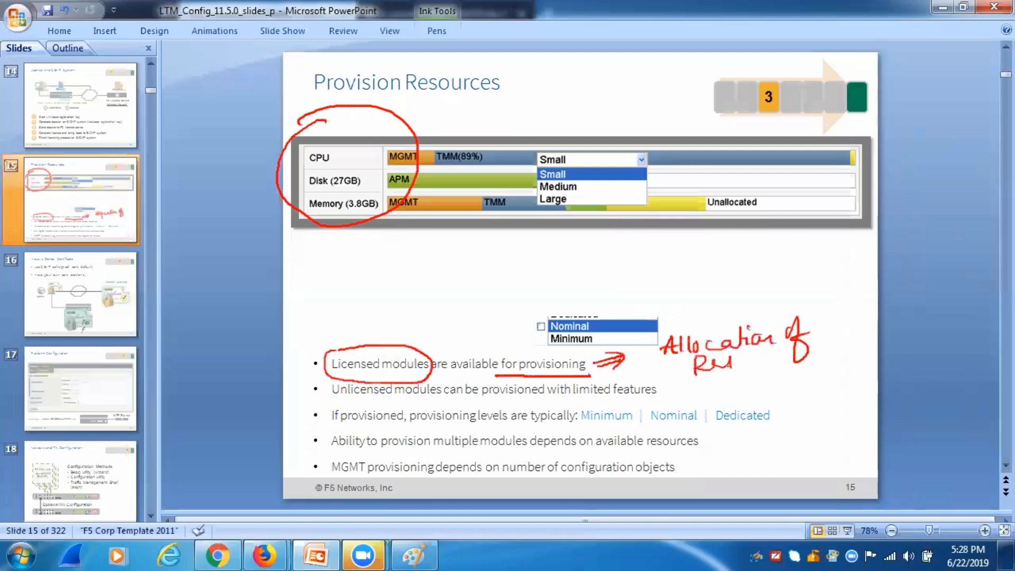